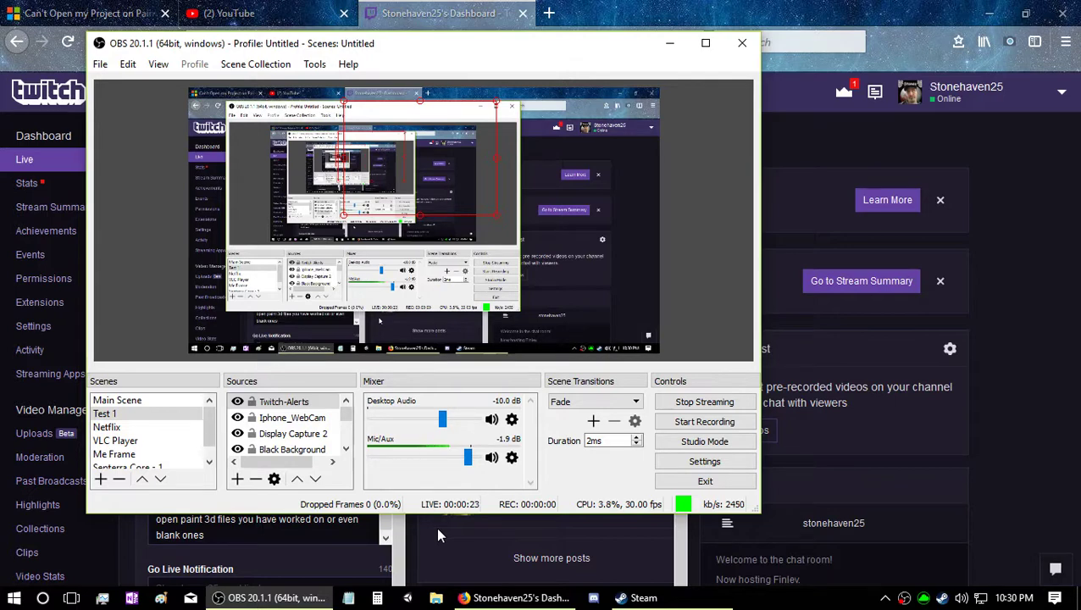
Switch from OBS to the browser window showing the Twitch dashboard.
mouse_move(513, 598)
drag(556, 34, 558, 34)
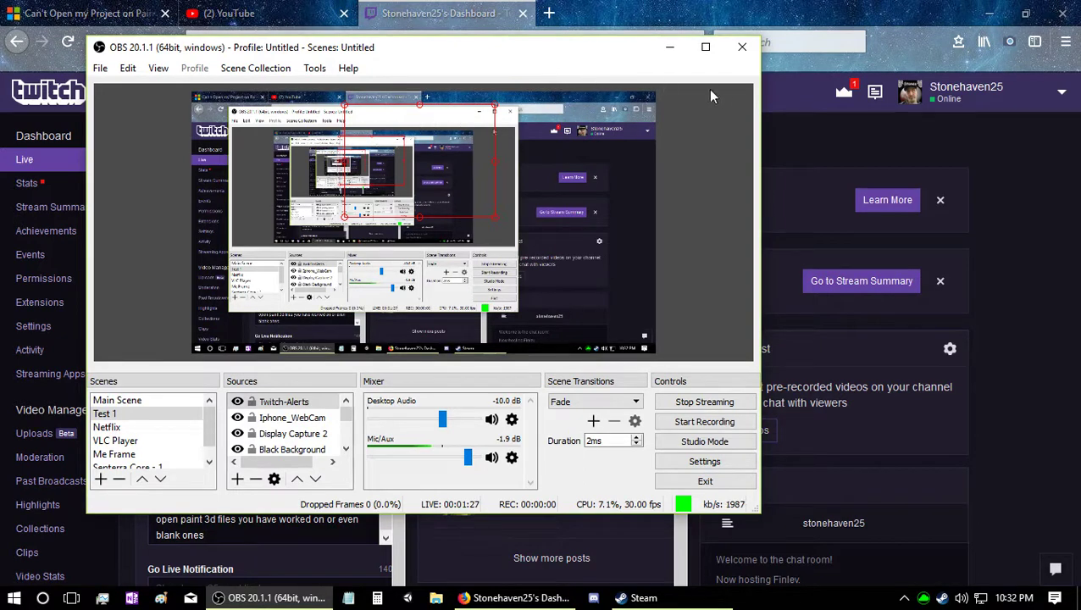
click(787, 125)
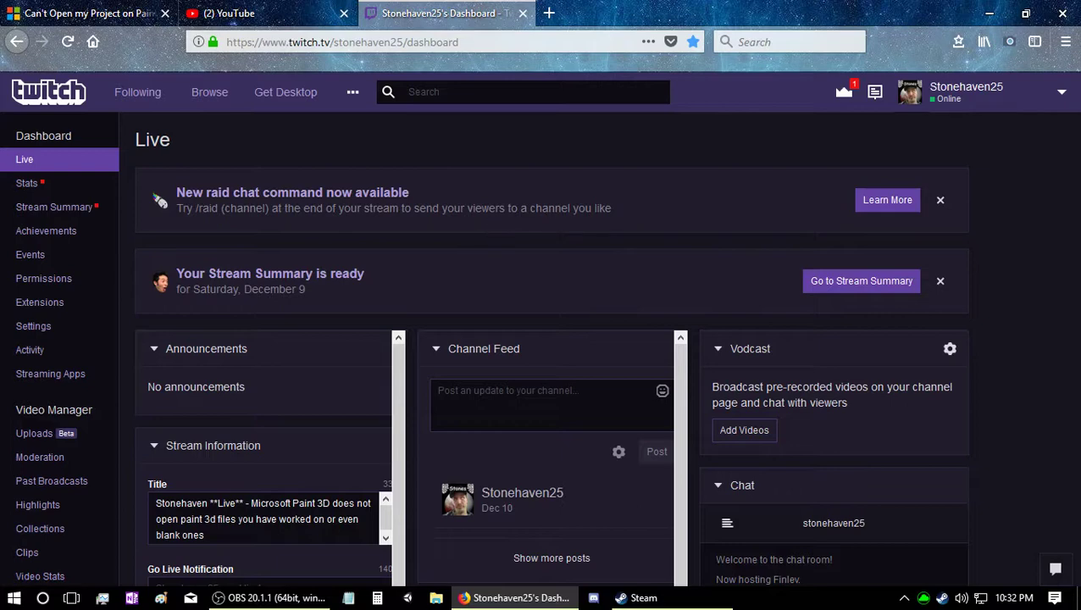
drag(613, 208, 529, 210)
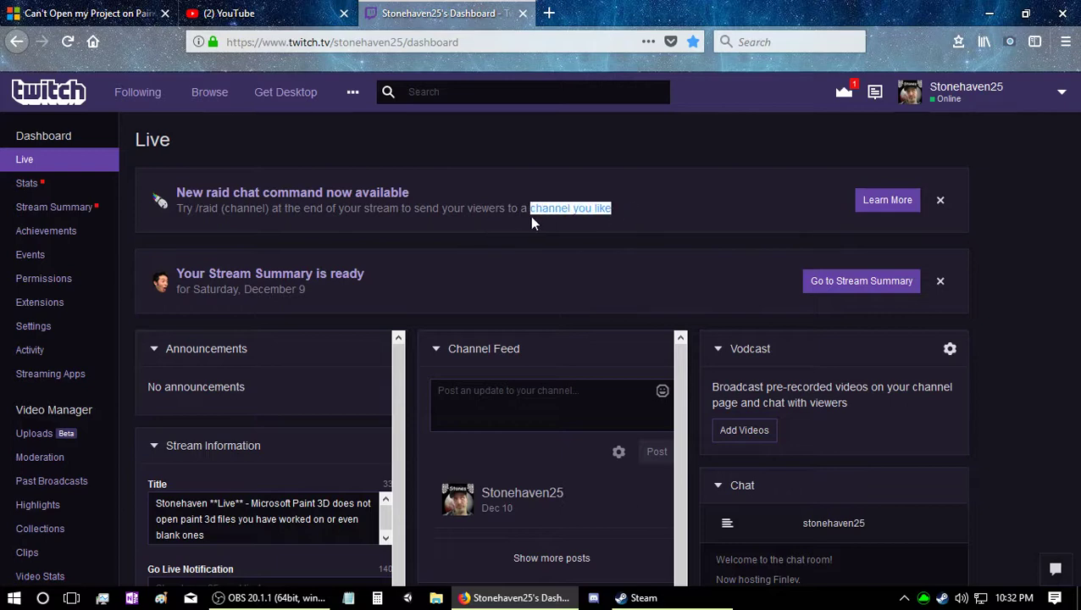
click(647, 217)
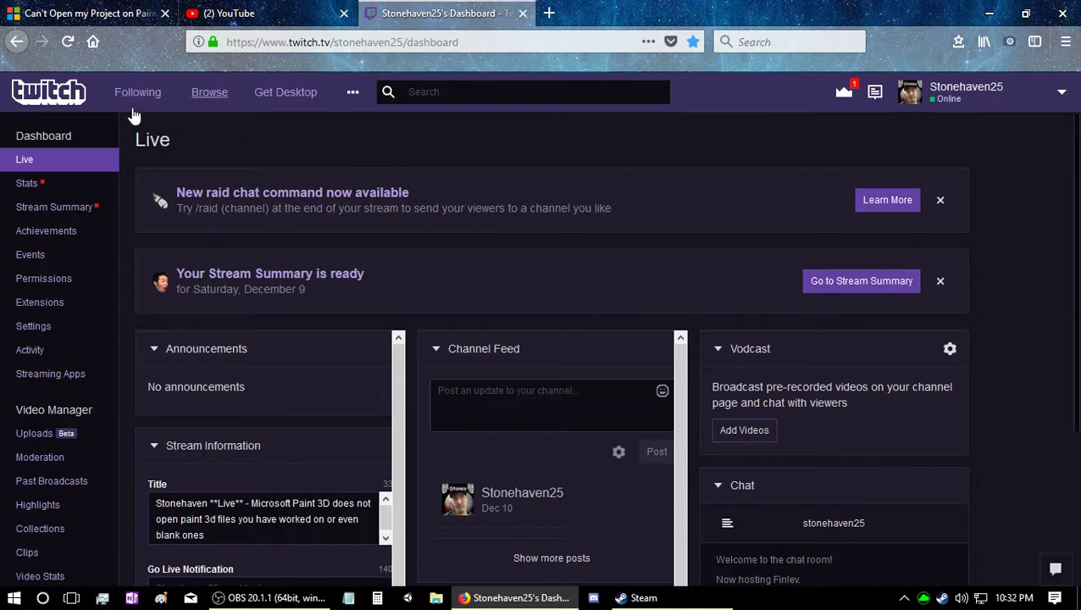
Open the streamer's Twitch channel in a new browser tab and play its Dec 4, 2017 Paint 3D broadcast from the video list.
click(549, 13)
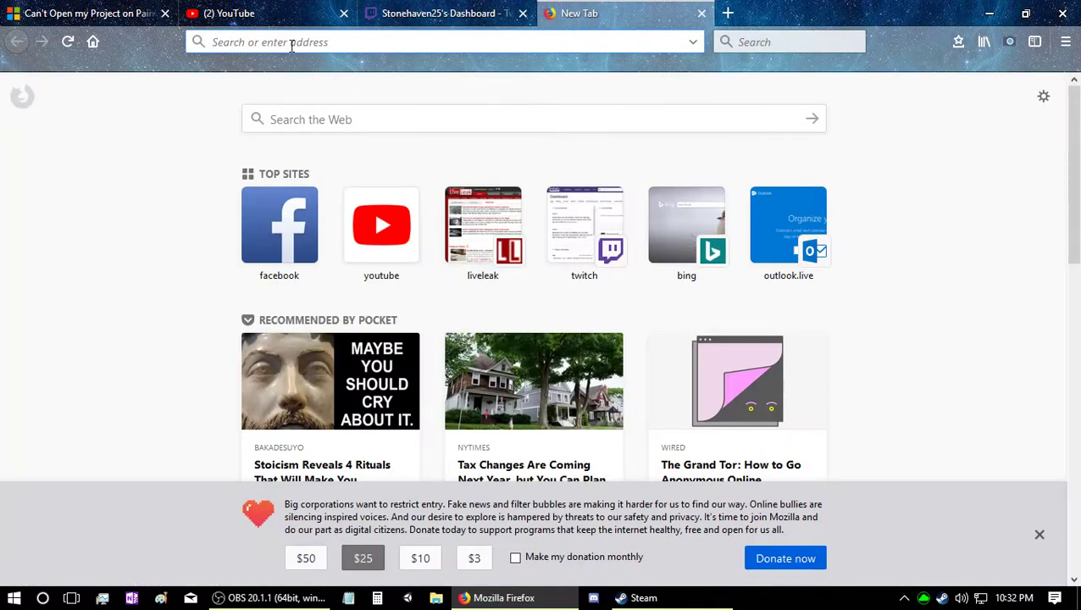
text(twitch.tv/)
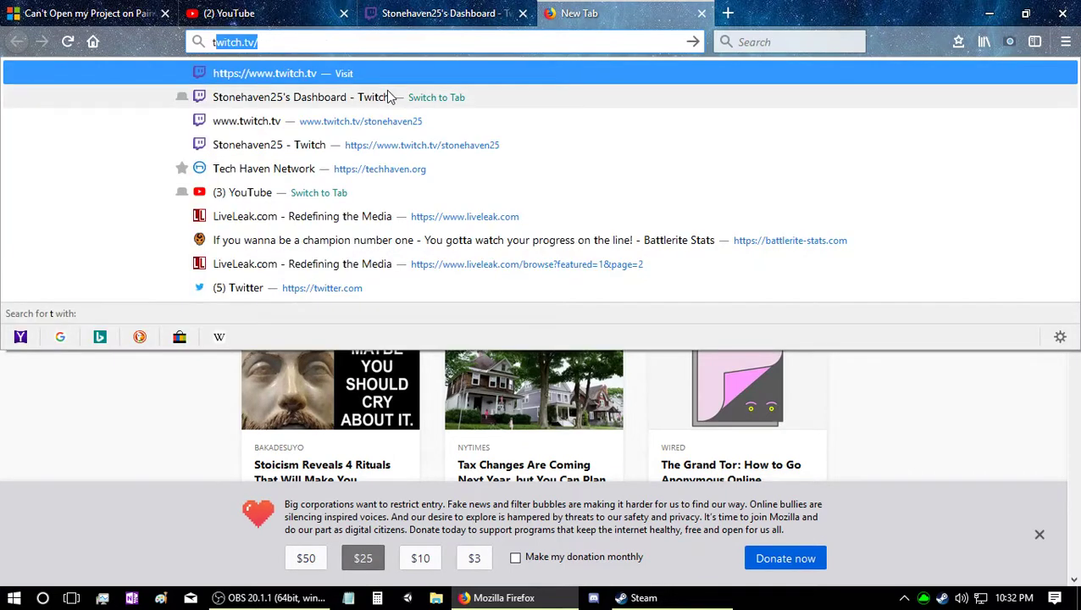
click(393, 123)
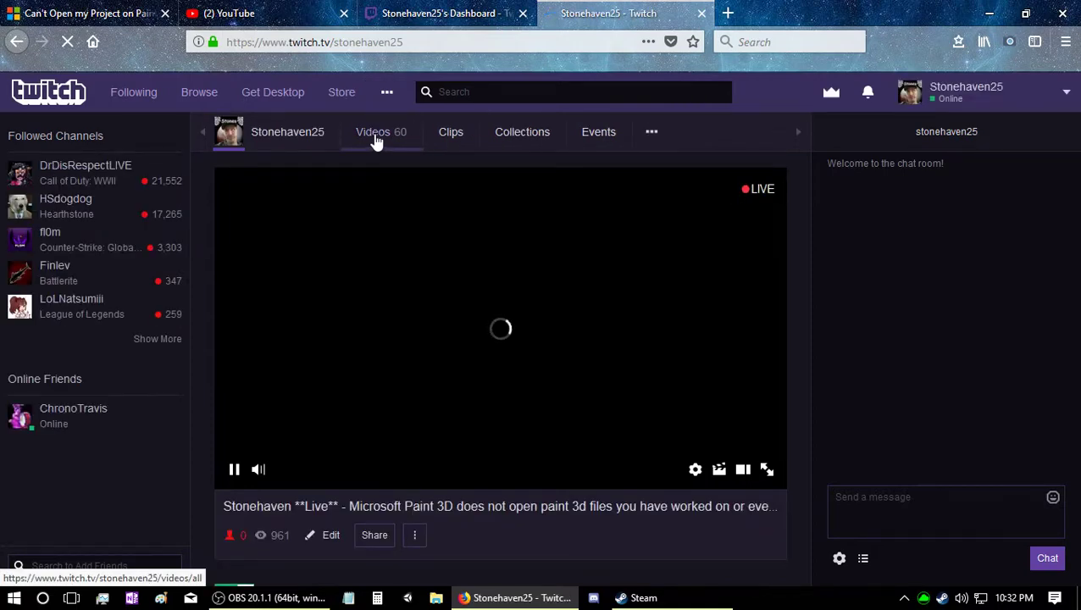
click(377, 136)
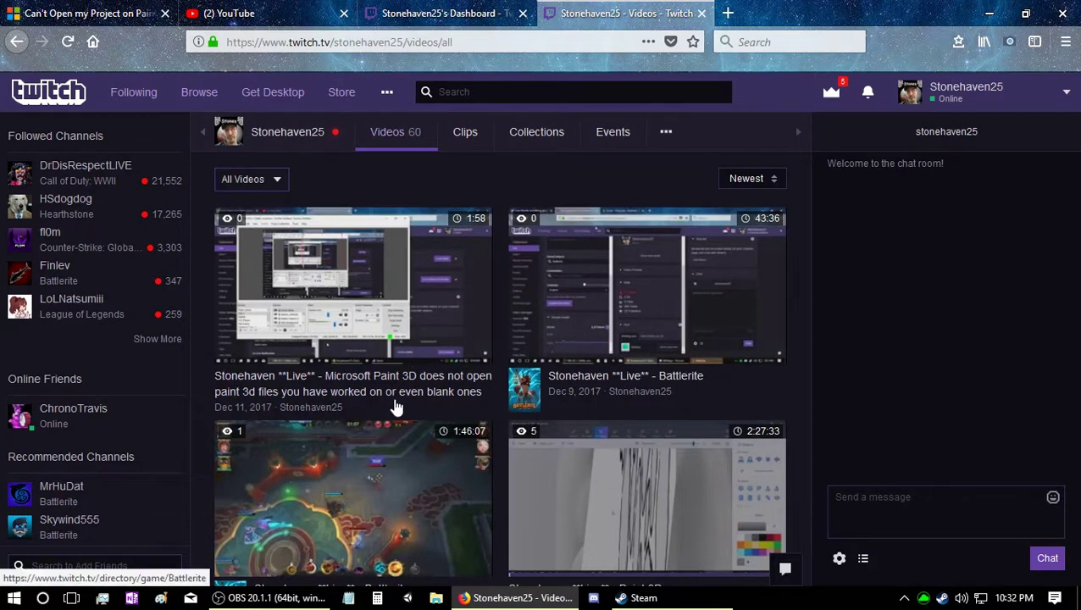
scroll(398, 400, down, 1)
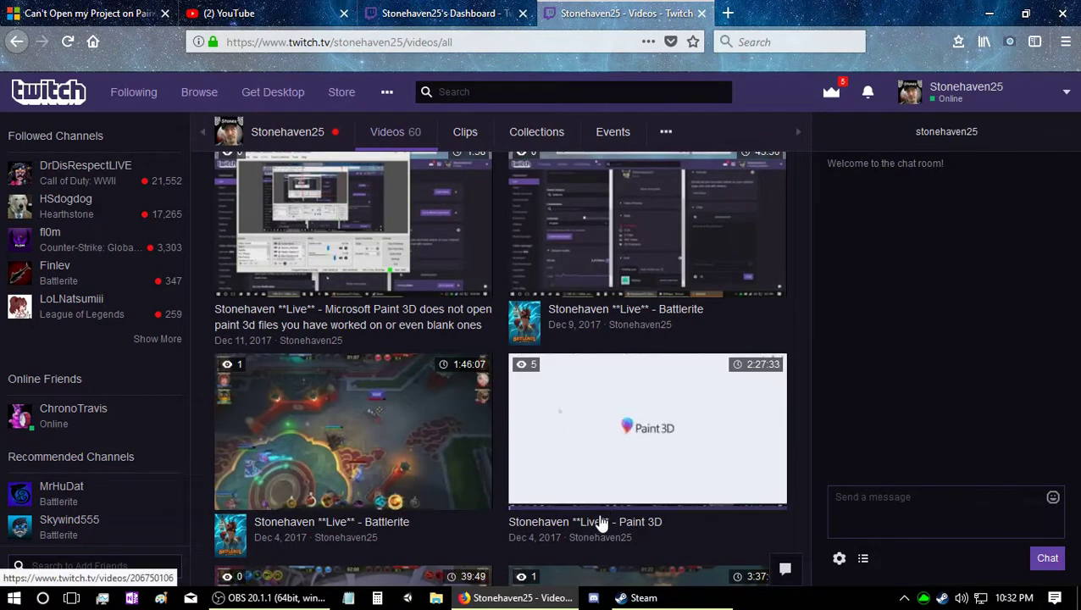
click(592, 526)
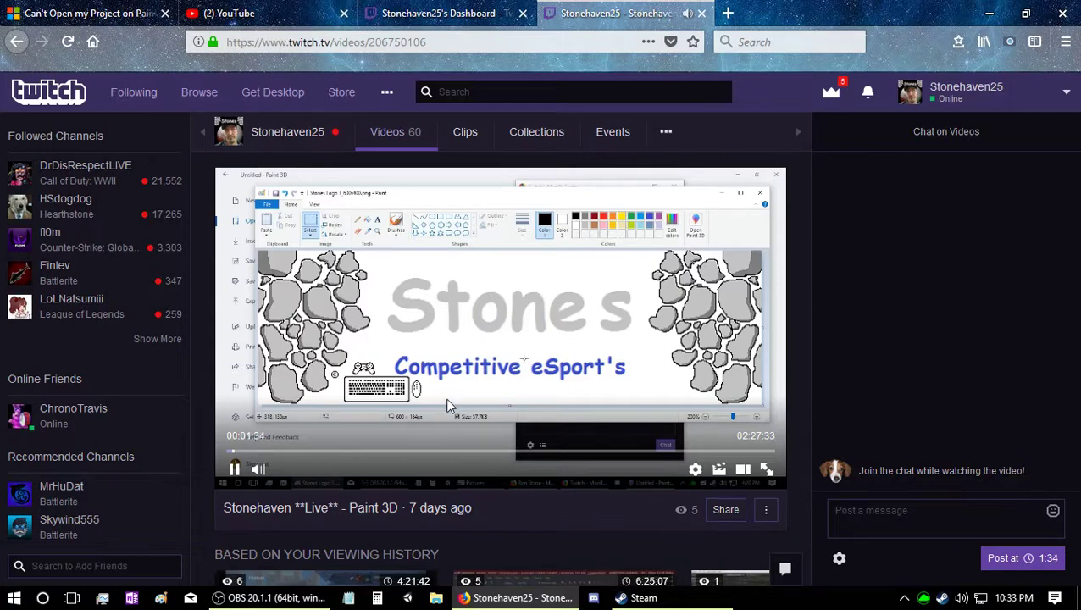
Skim the opening half hour of the Paint 3D broadcast, sampling playback around 9, 19, 25 and 28 minutes to review the logo work.
mouse_move(292, 475)
click(257, 459)
click(269, 458)
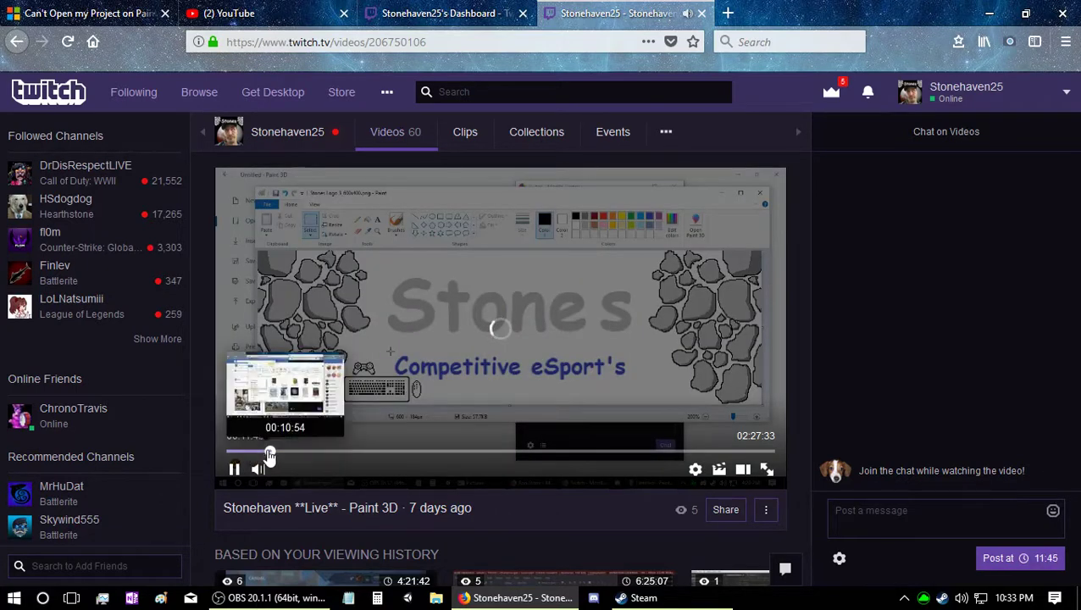
click(262, 458)
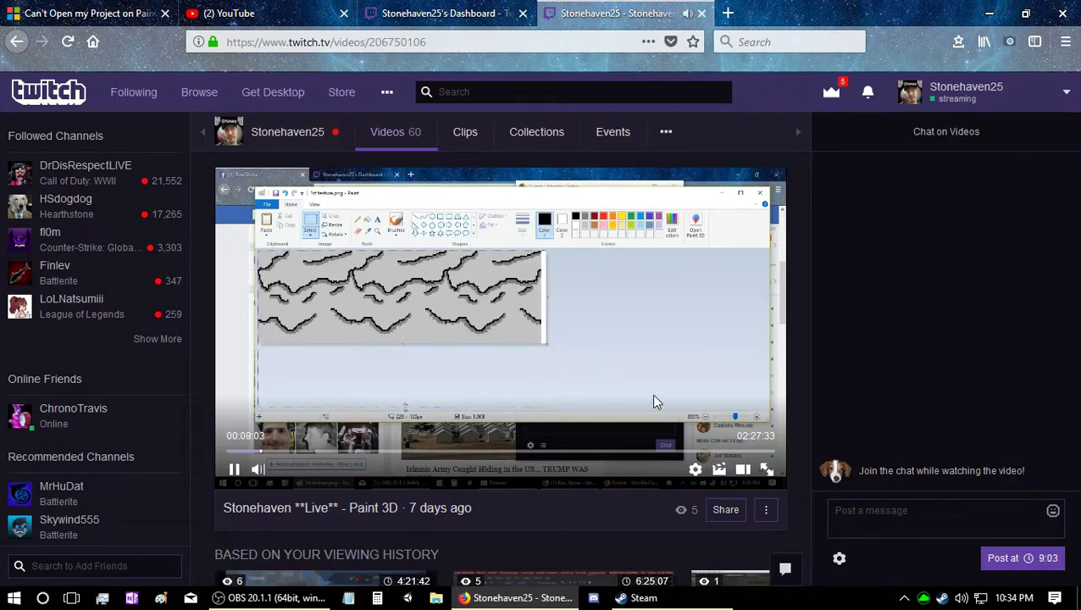
click(299, 452)
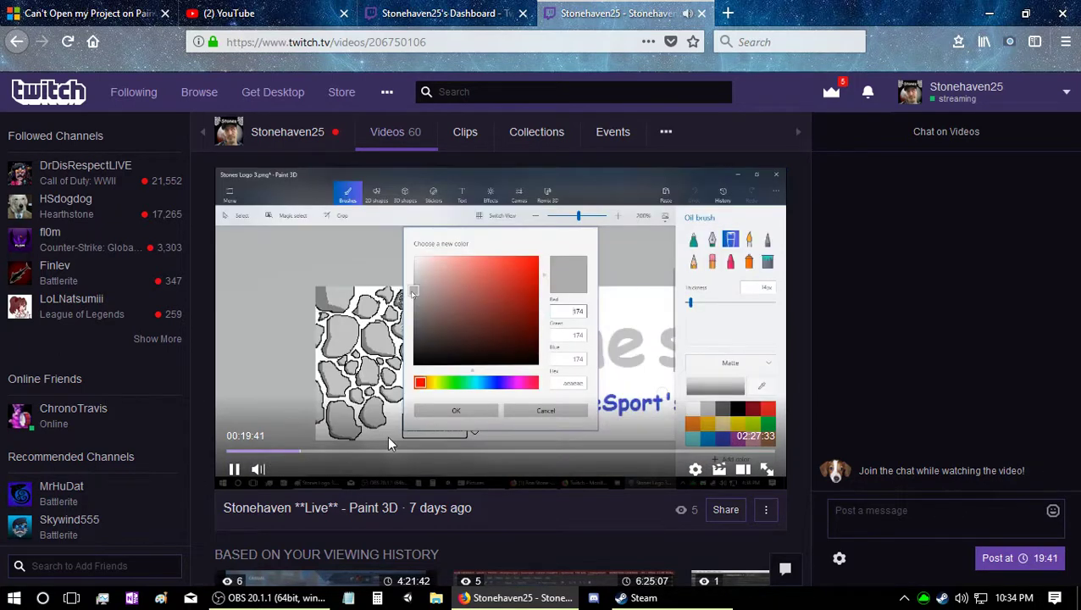
mouse_move(299, 476)
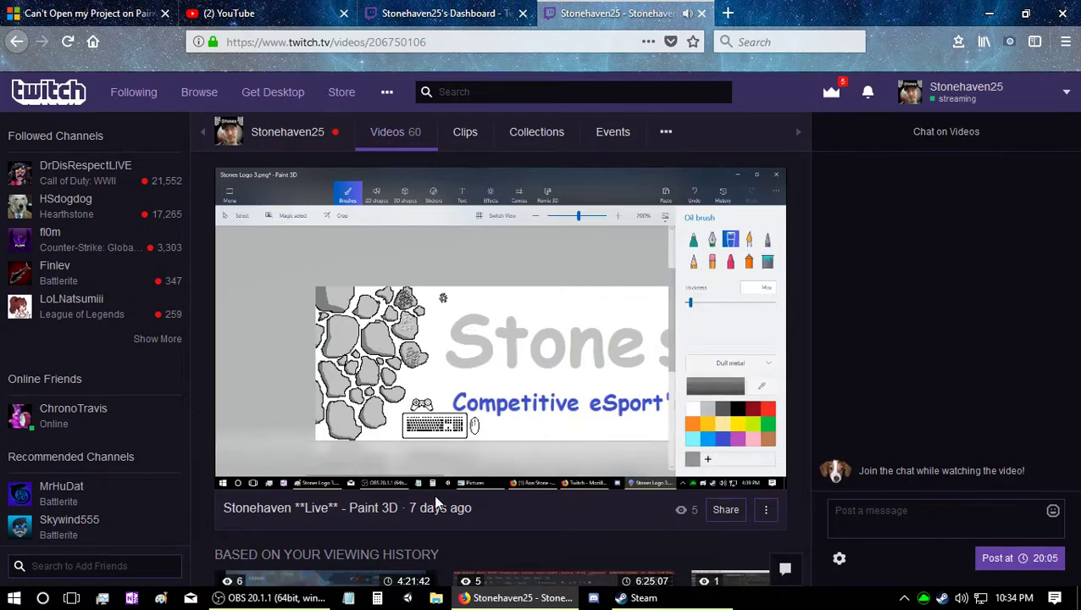
mouse_move(390, 470)
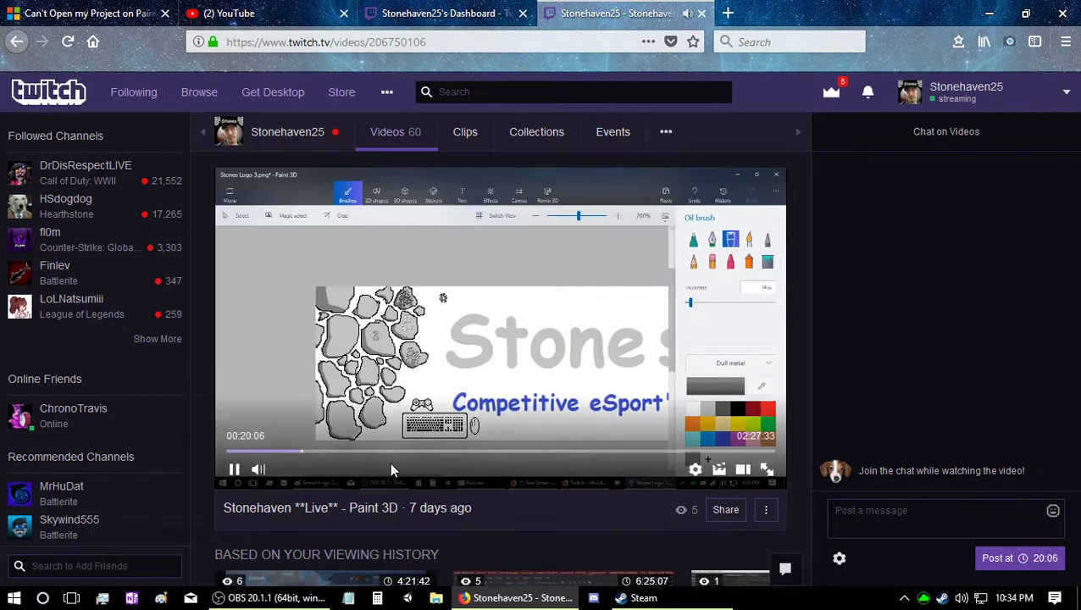
click(319, 452)
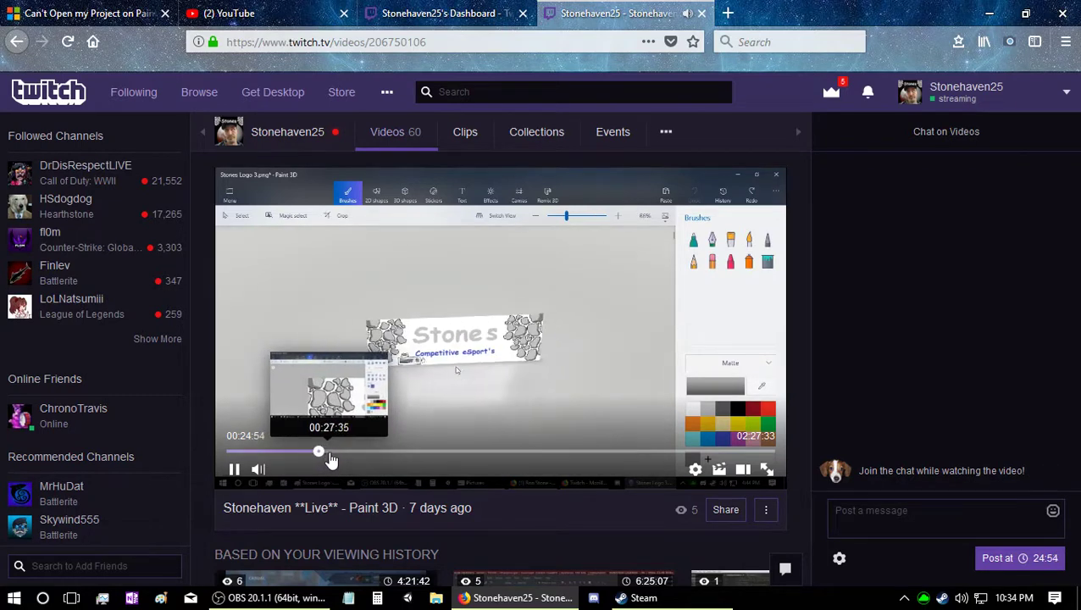
click(332, 456)
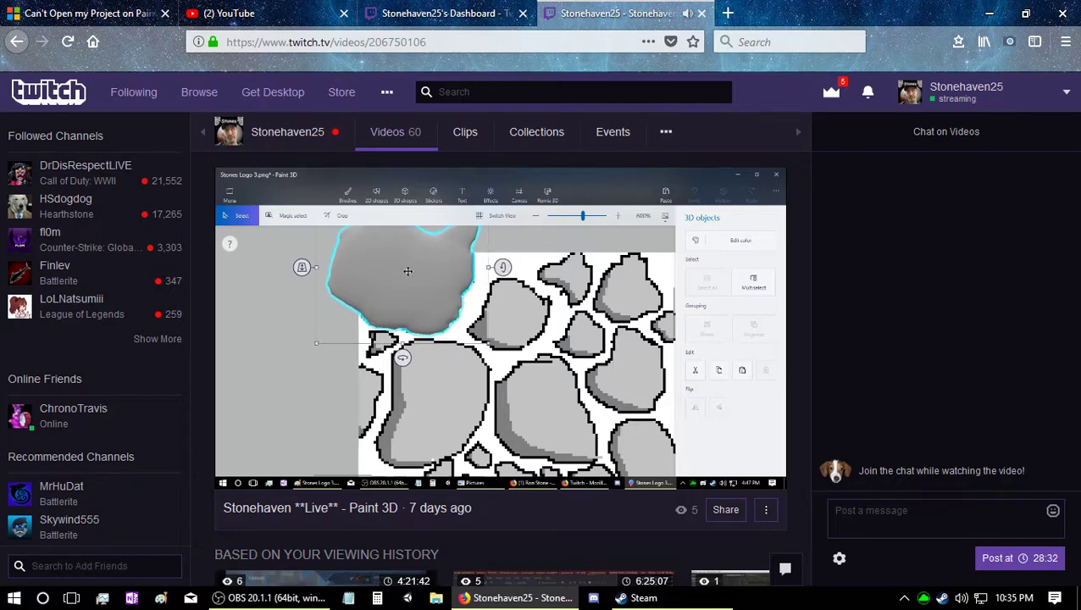
mouse_move(404, 386)
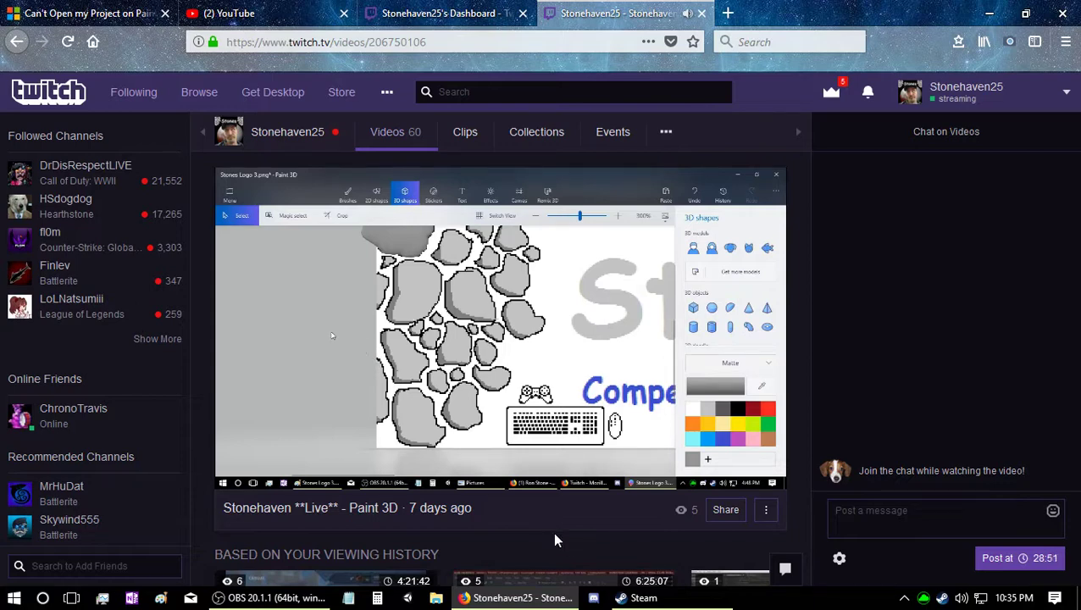
Examine the 3D stone modelling in the broadcast, sampling playback from about 34 minutes through 1:43:40.
mouse_move(540, 458)
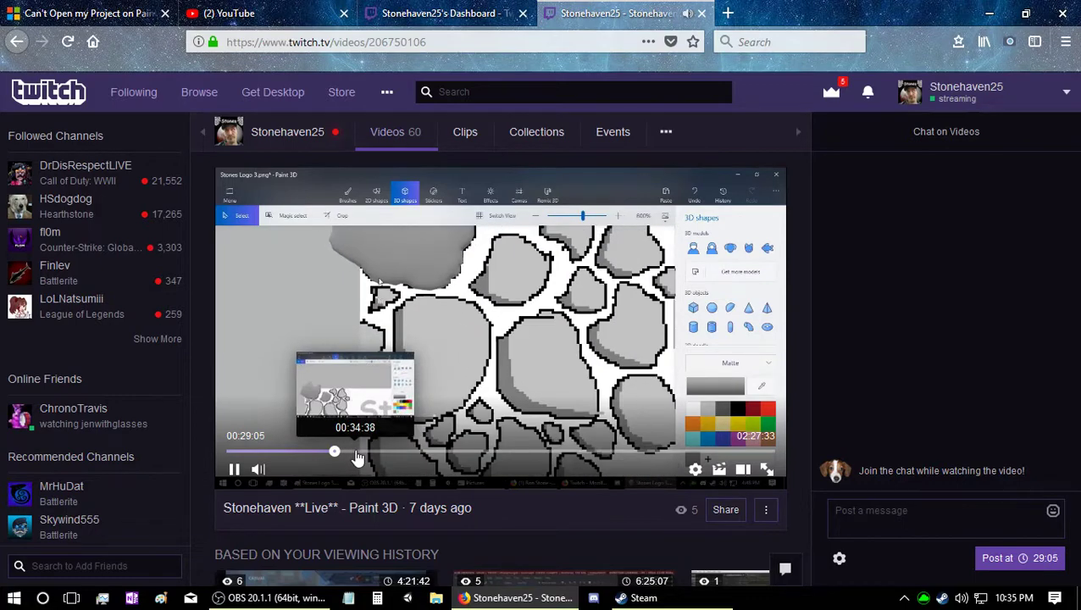
click(353, 456)
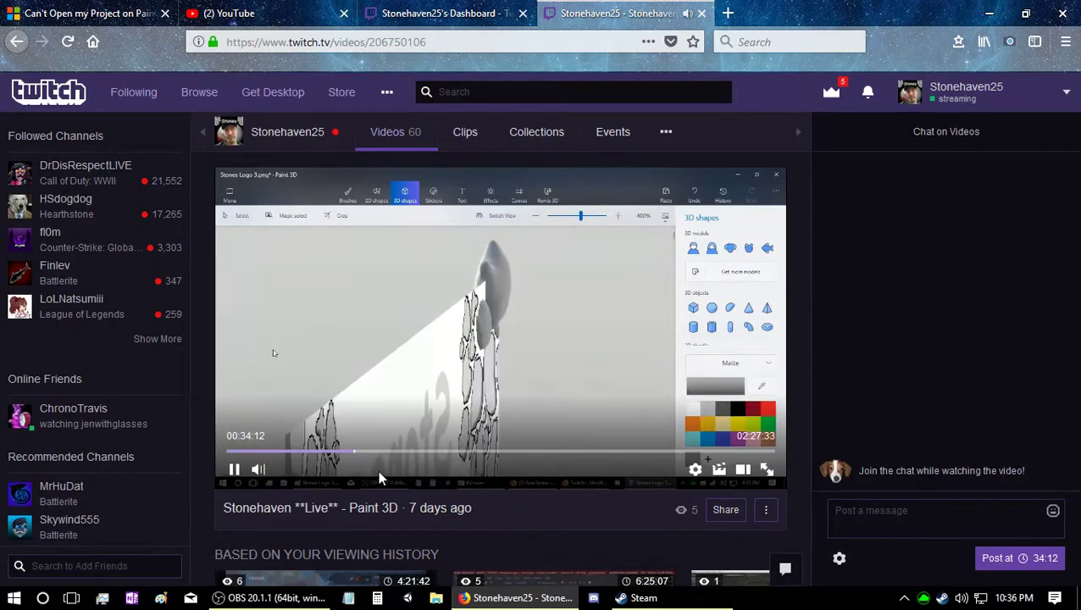
click(373, 451)
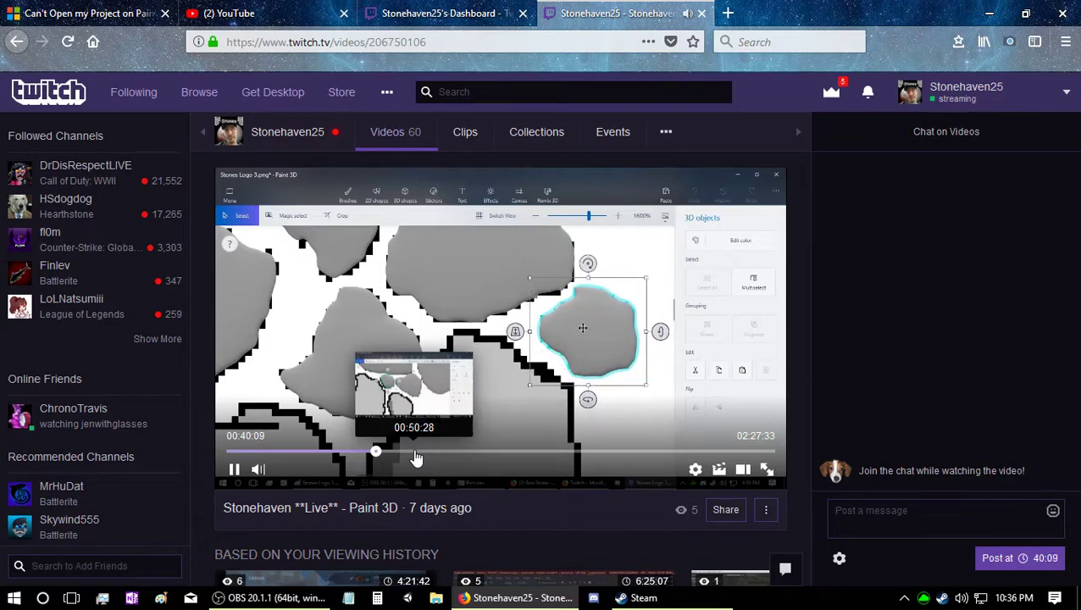
click(414, 456)
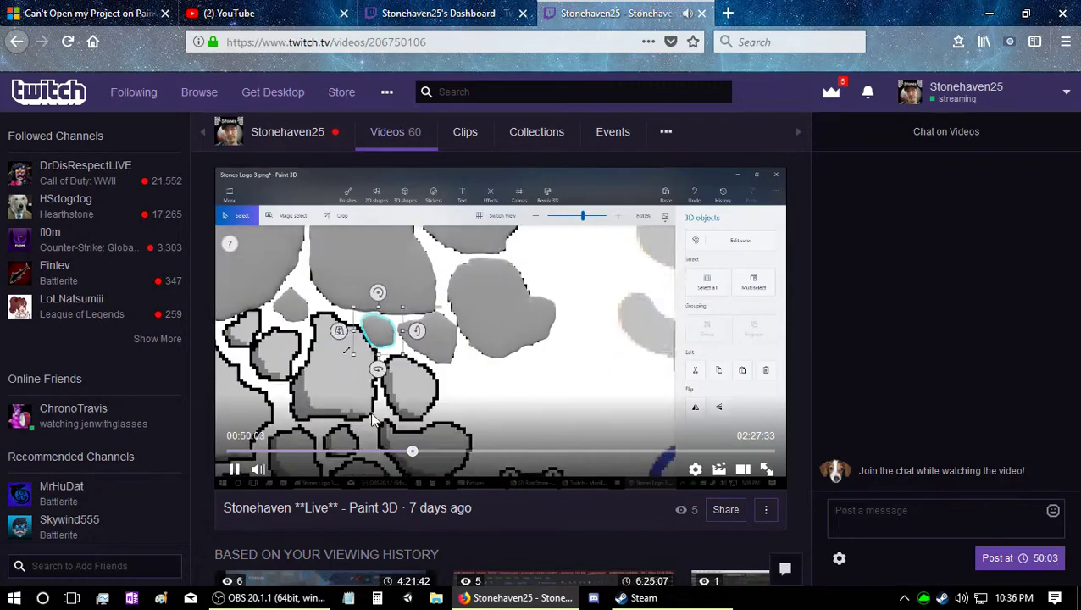
click(473, 454)
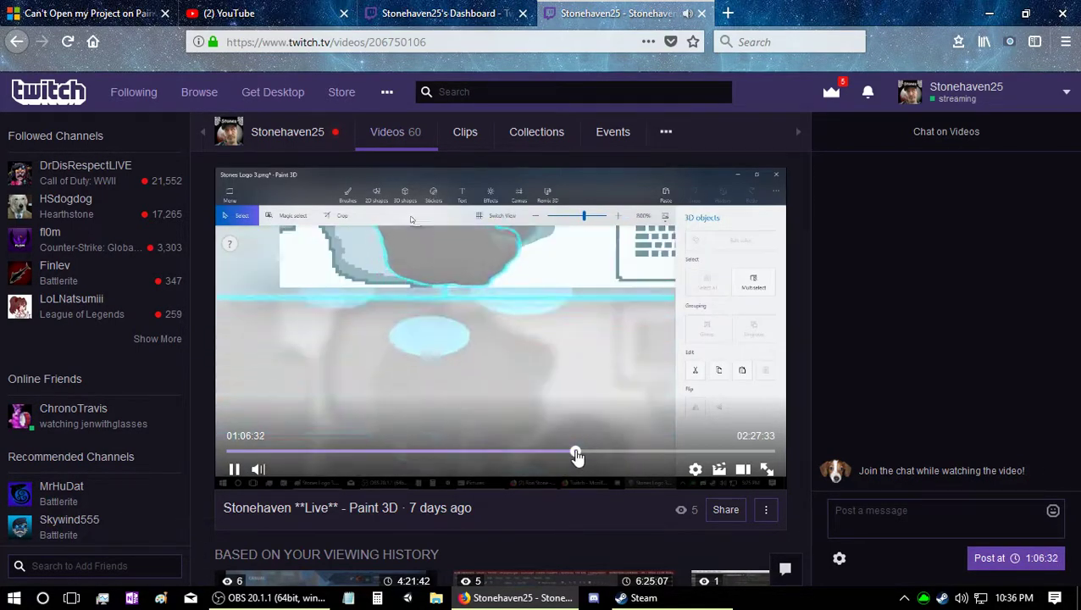
click(575, 454)
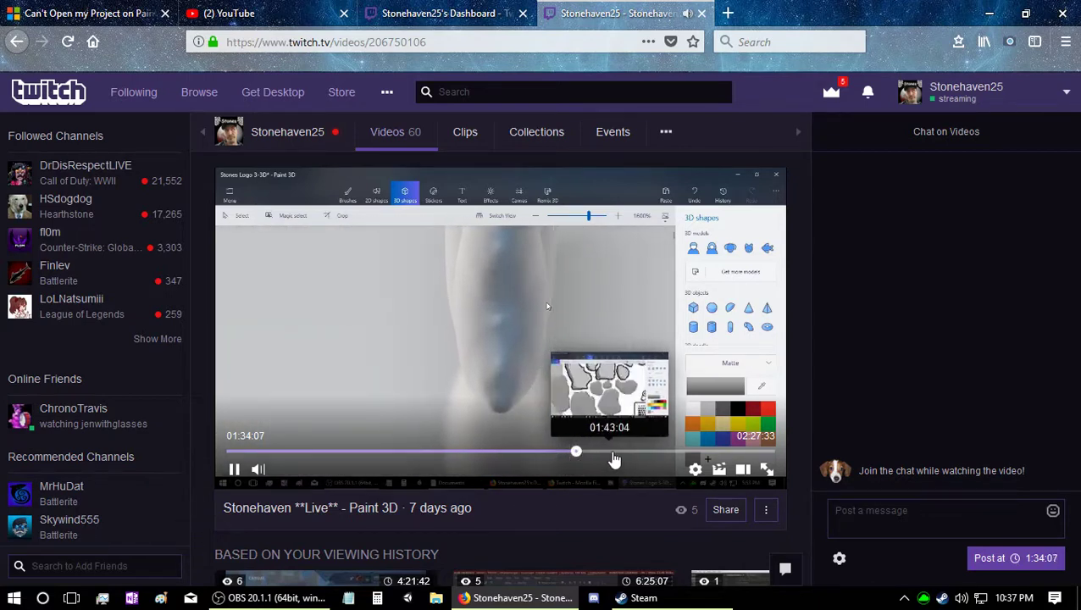
click(611, 458)
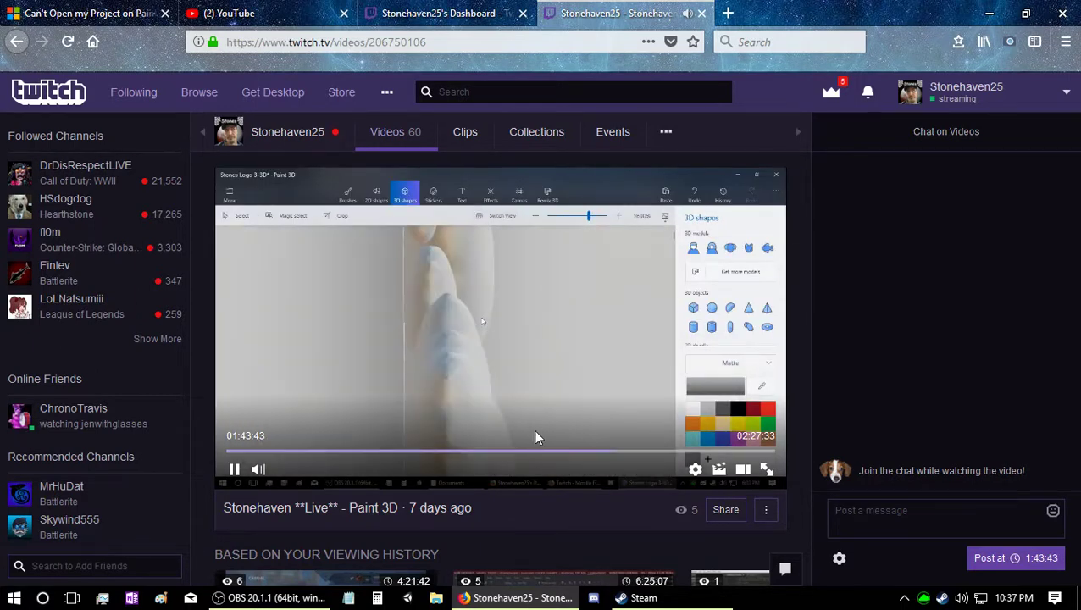
Review the logo's 3D text and saving in the broadcast's last half hour, from about 2:00:50, and close its browser tab.
click(676, 453)
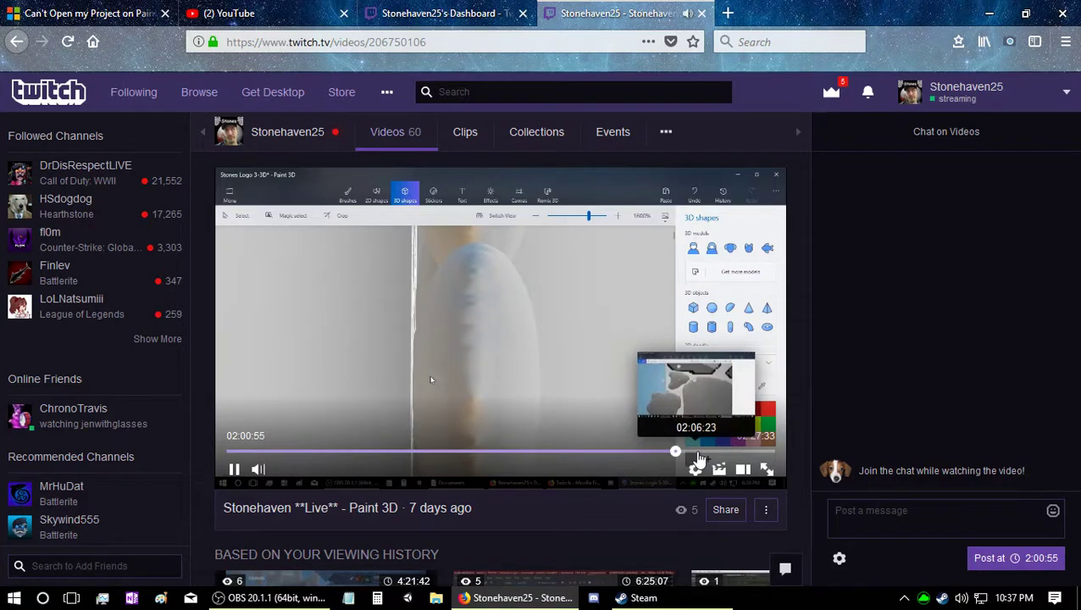
click(714, 453)
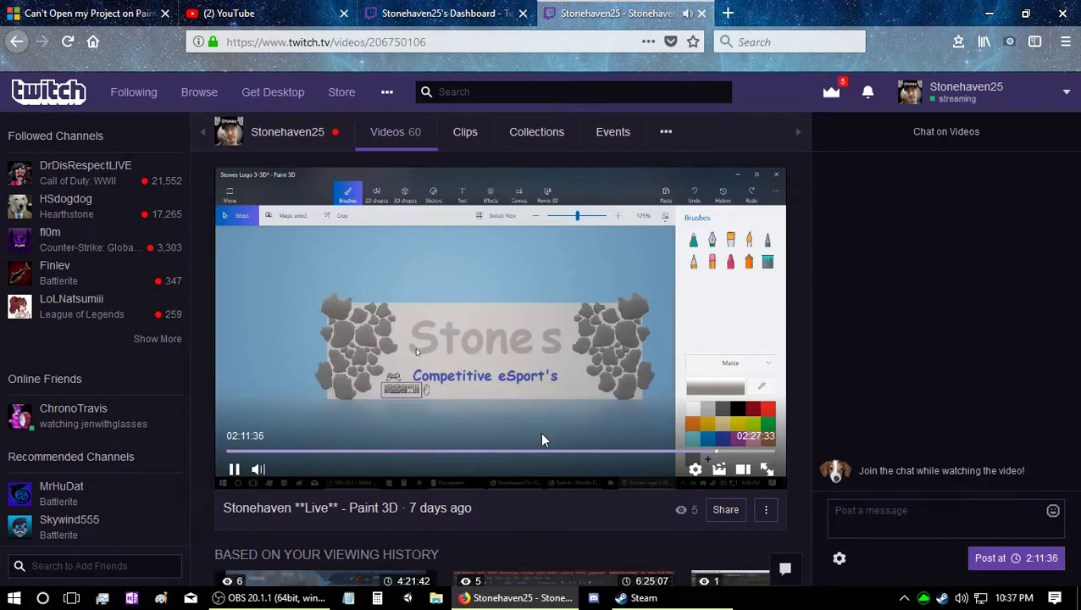
click(746, 452)
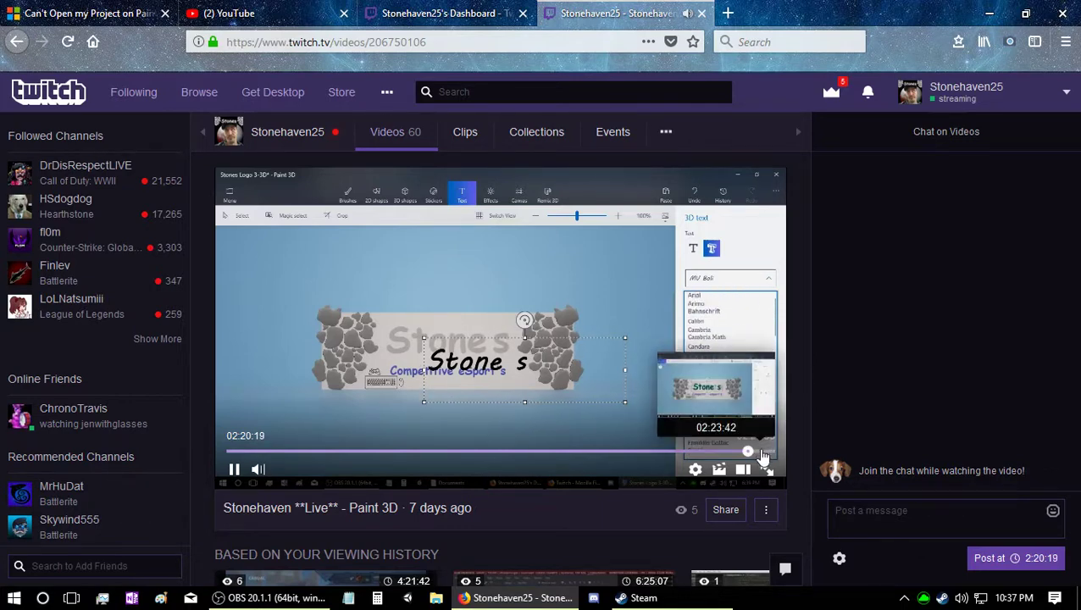
click(760, 453)
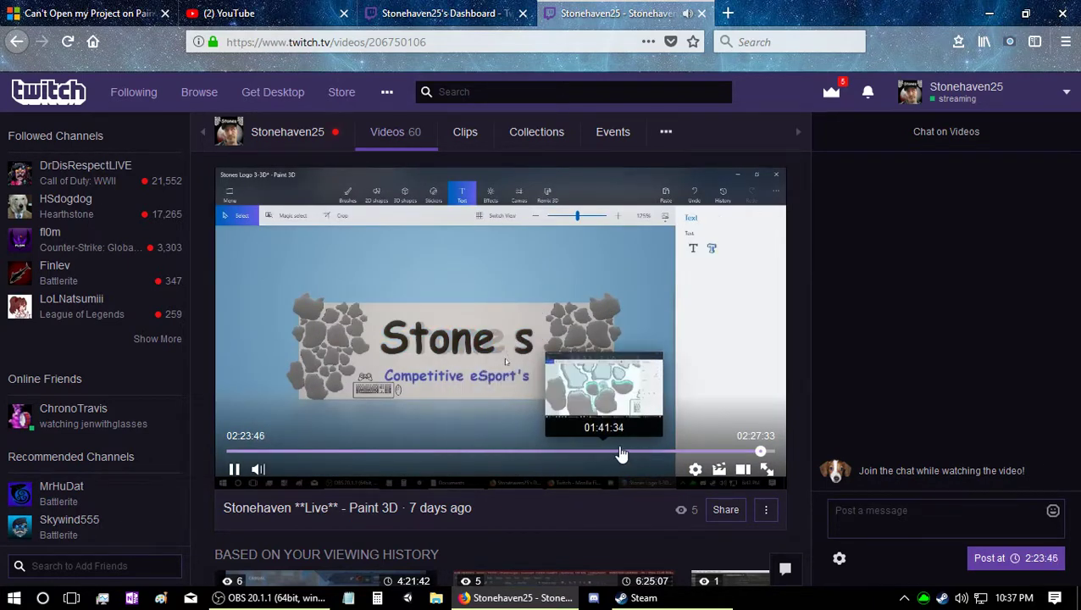
click(763, 451)
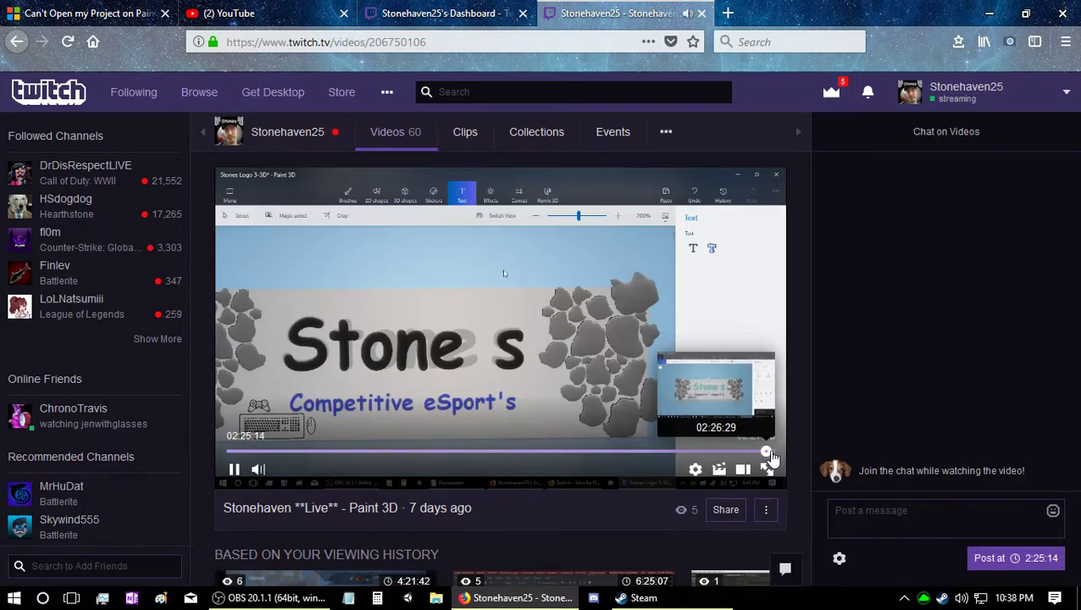
click(770, 453)
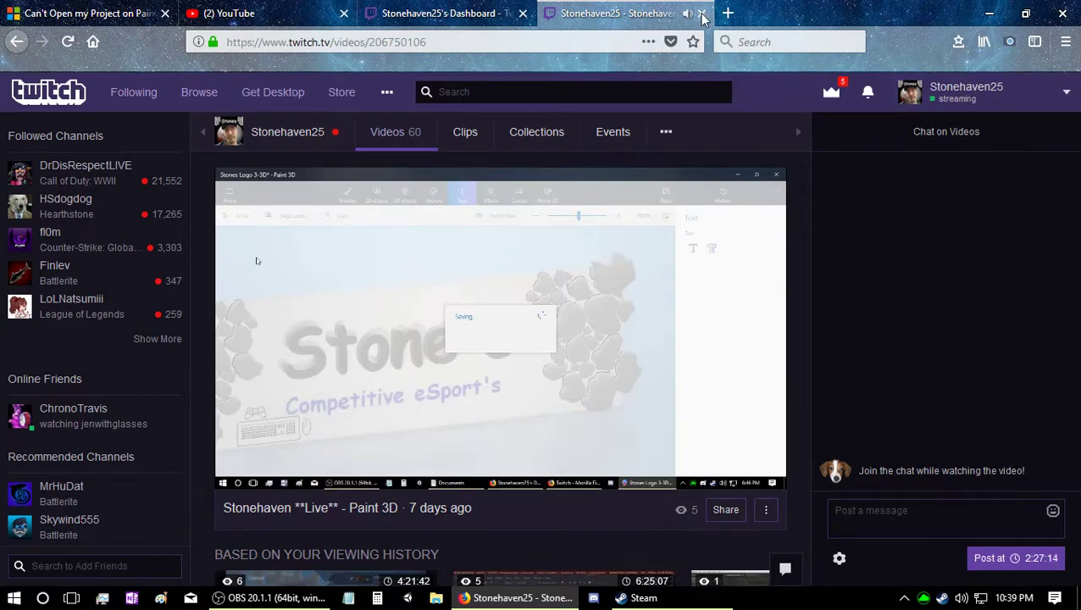
key(ctrl+w)
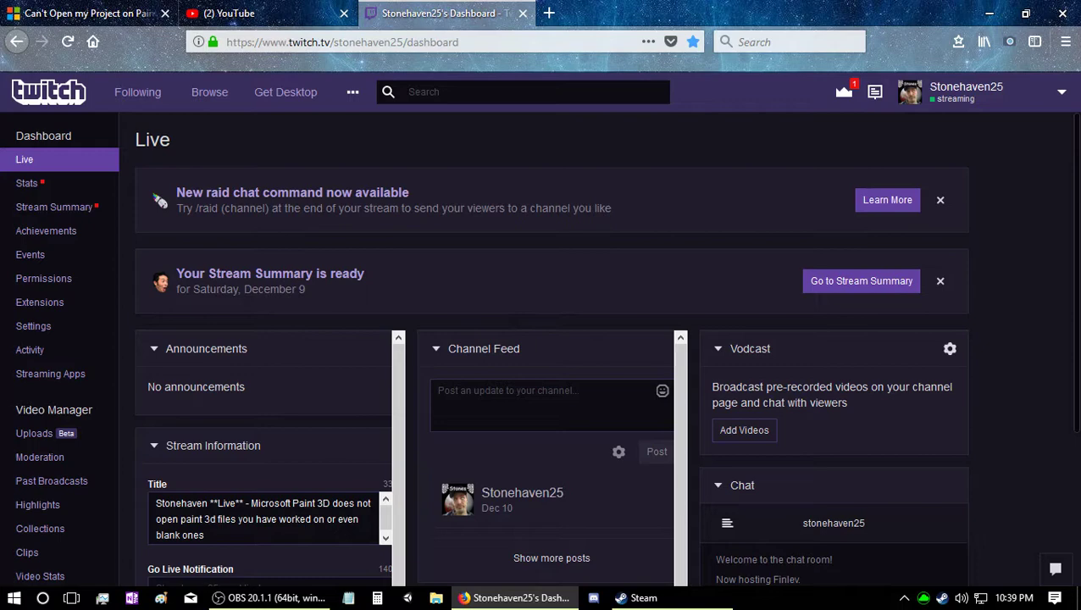
Search Windows for "paint" and launch Paint 3D from the results.
click(42, 598)
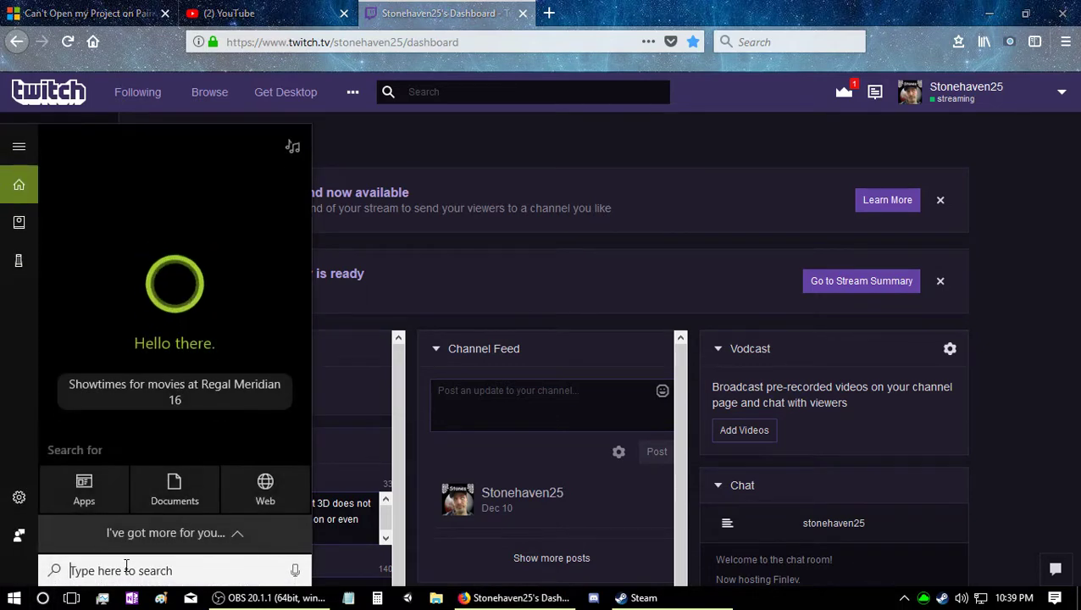
text(pain)
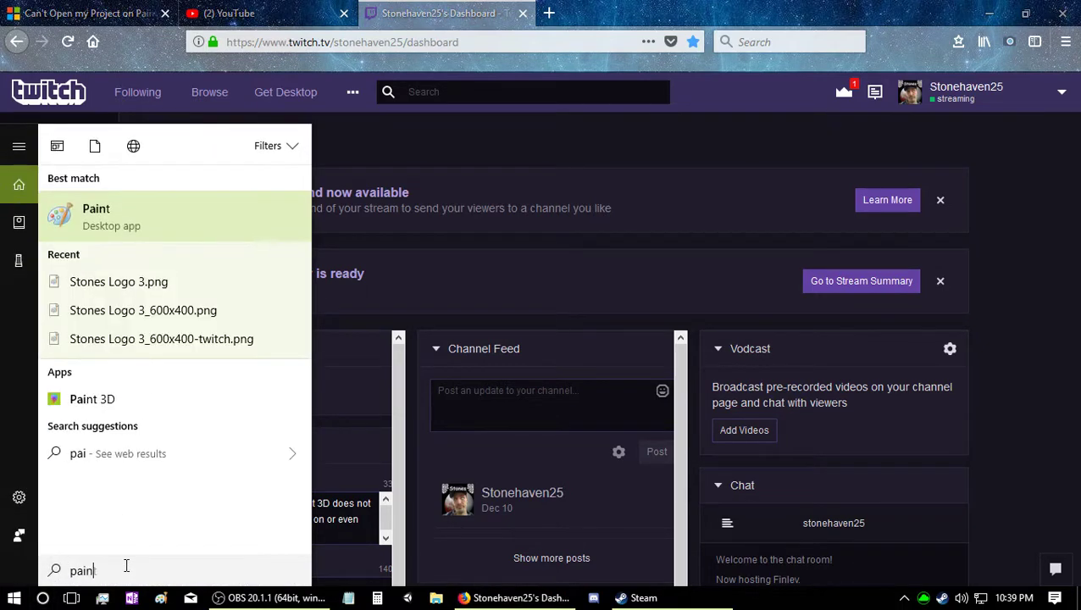
text(t)
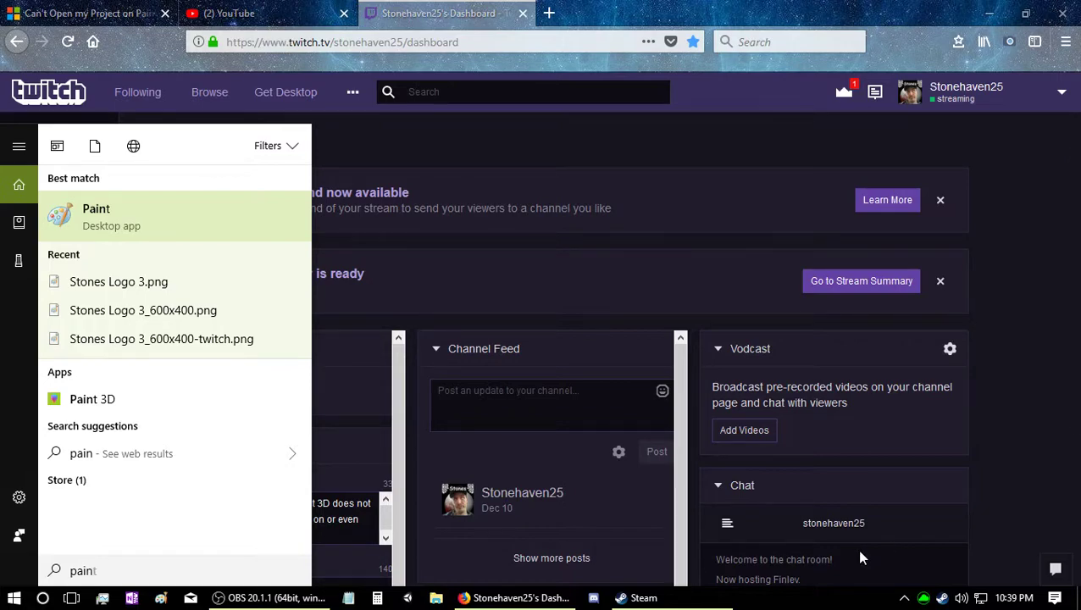
click(85, 406)
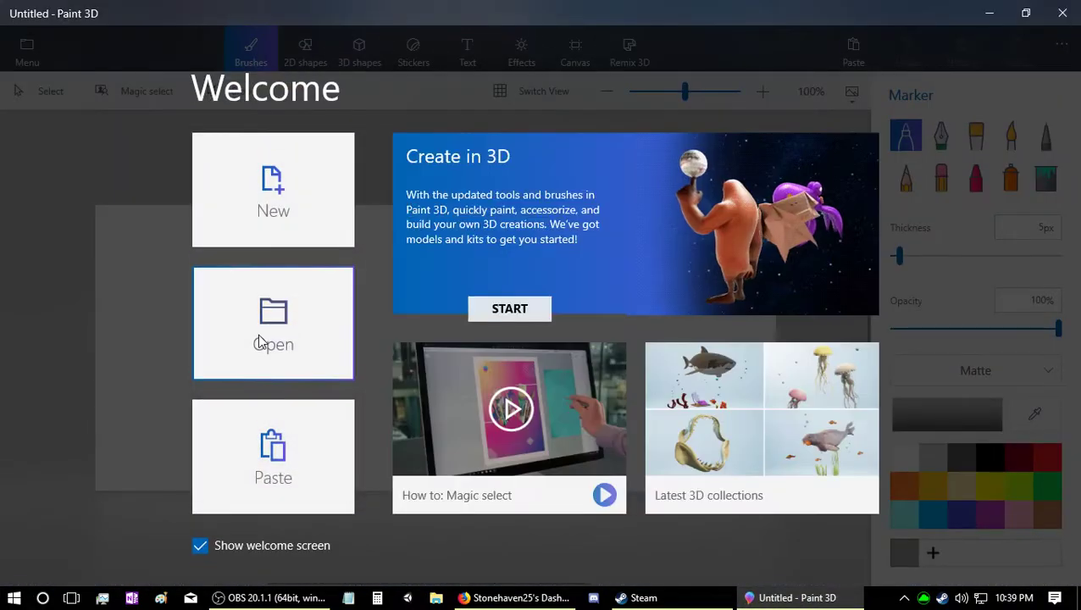
Try to open the saved project rontest from the welcome screen and dismiss the resulting dialog.
click(258, 334)
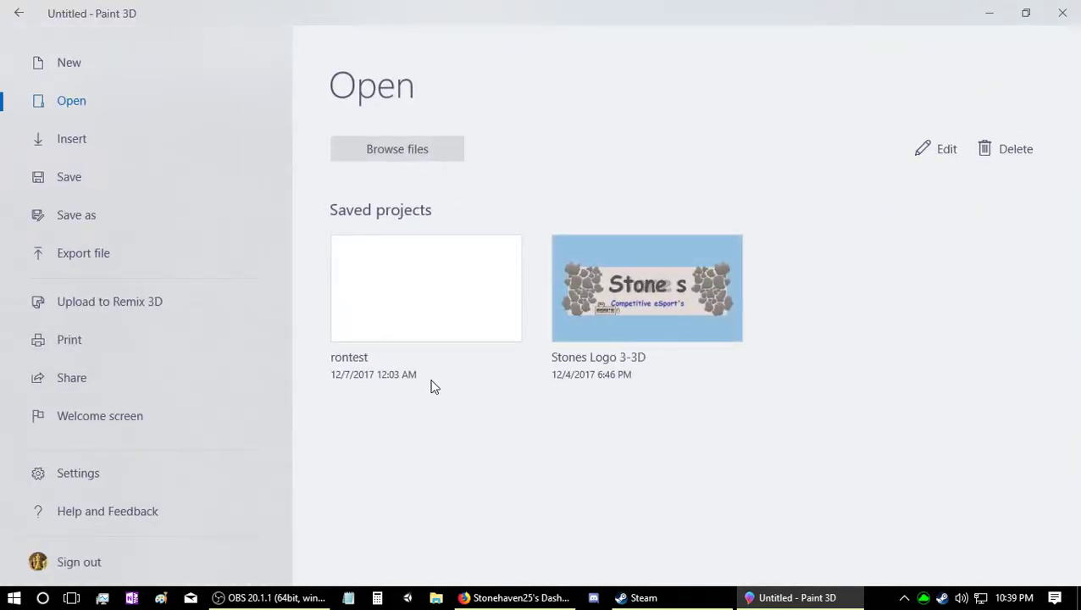
click(413, 324)
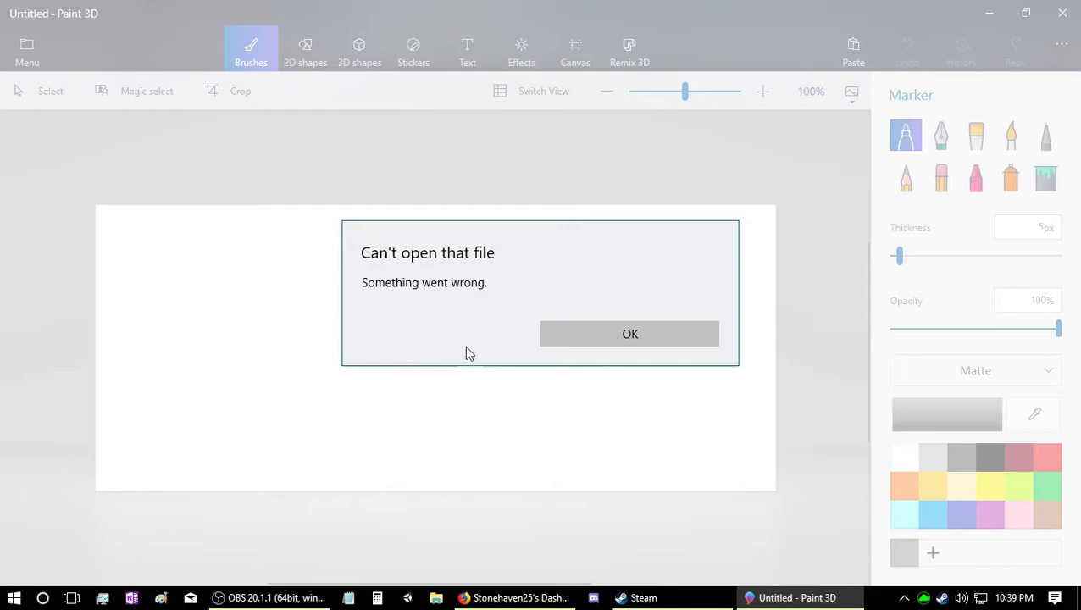
click(608, 340)
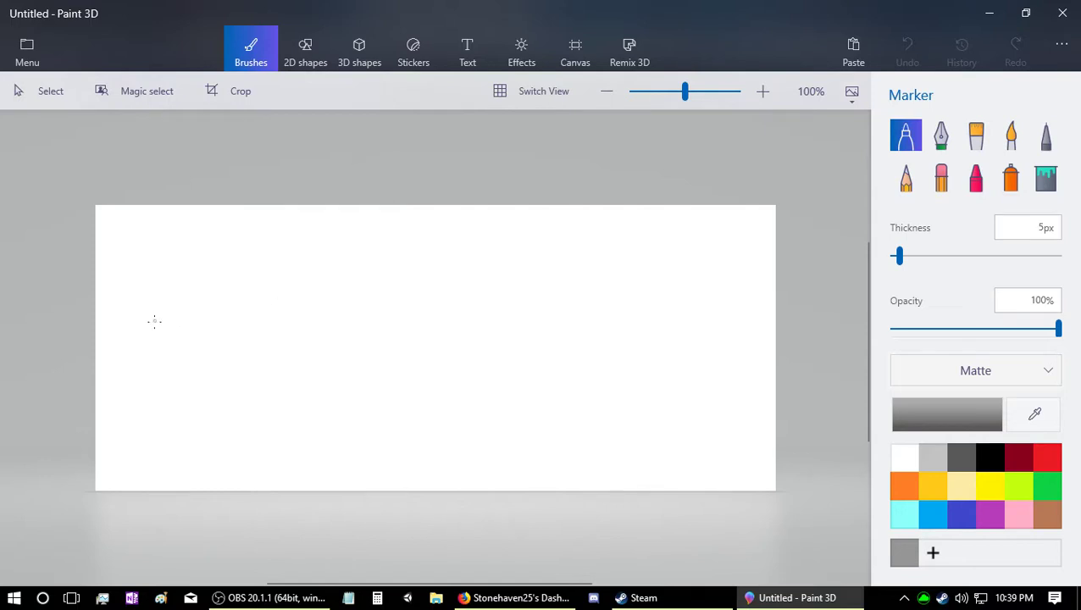
Browse the Pictures and Documents folders for project files to open, examine the Documents file list, and cancel the file selection.
click(27, 59)
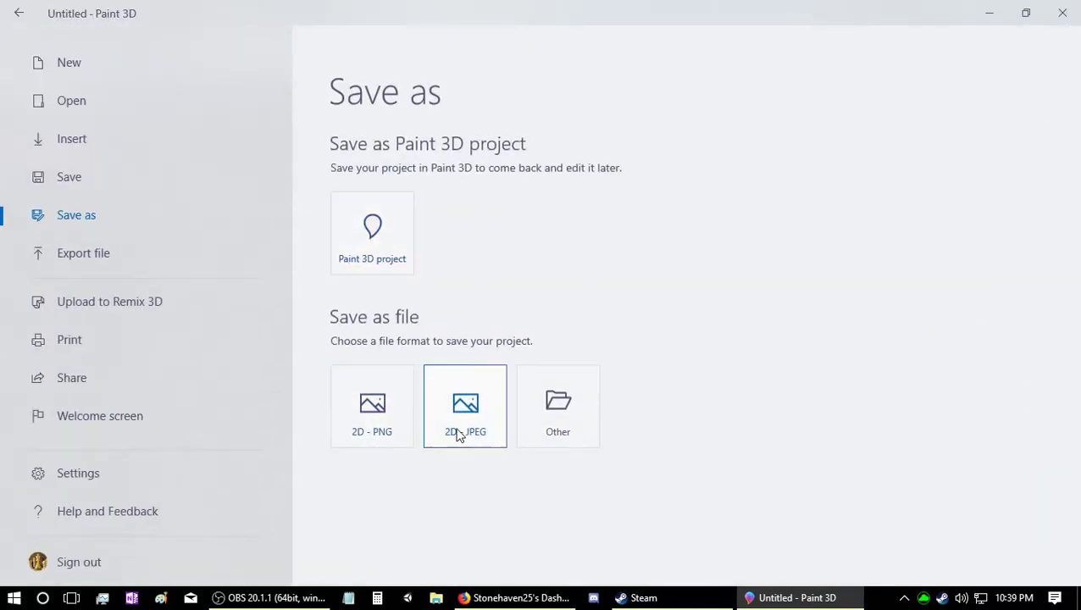
click(75, 103)
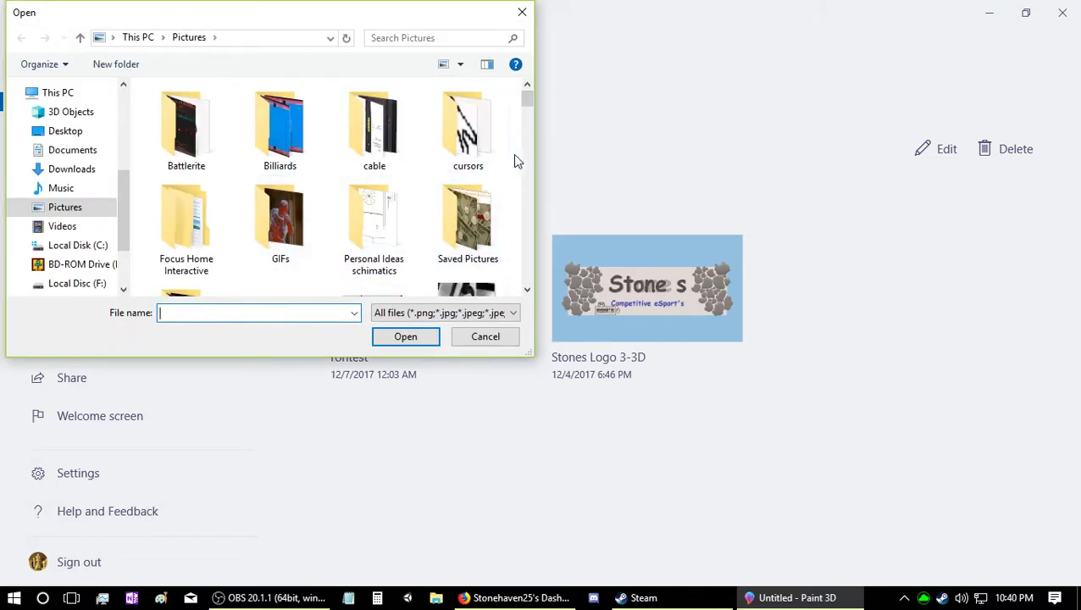
mouse_move(526, 103)
mouse_down()
mouse_move(531, 258)
mouse_move(537, 97)
mouse_up()
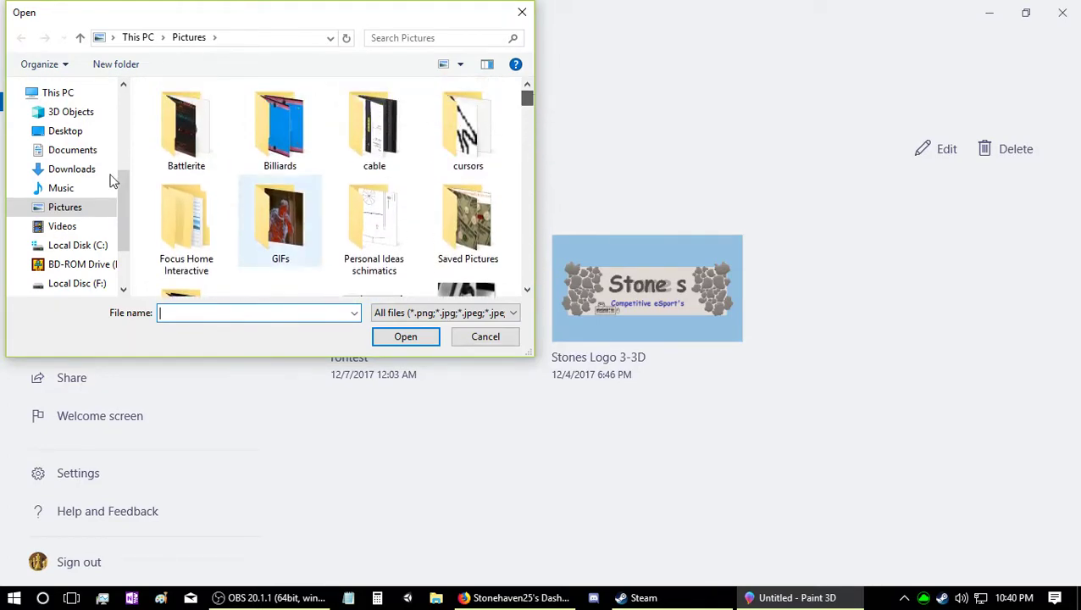
click(84, 150)
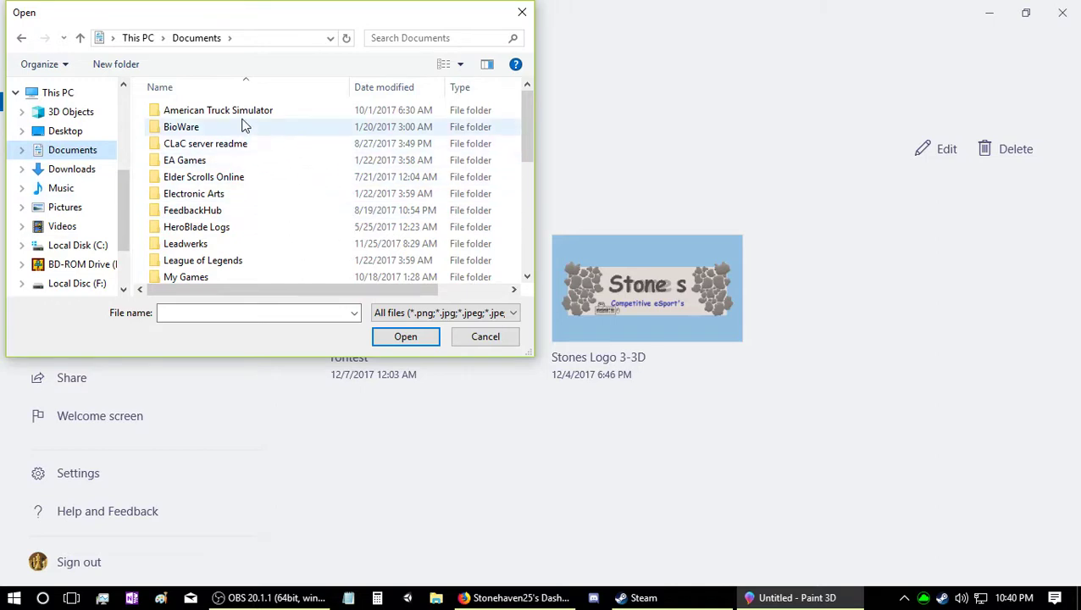
scroll(246, 195, down, 3)
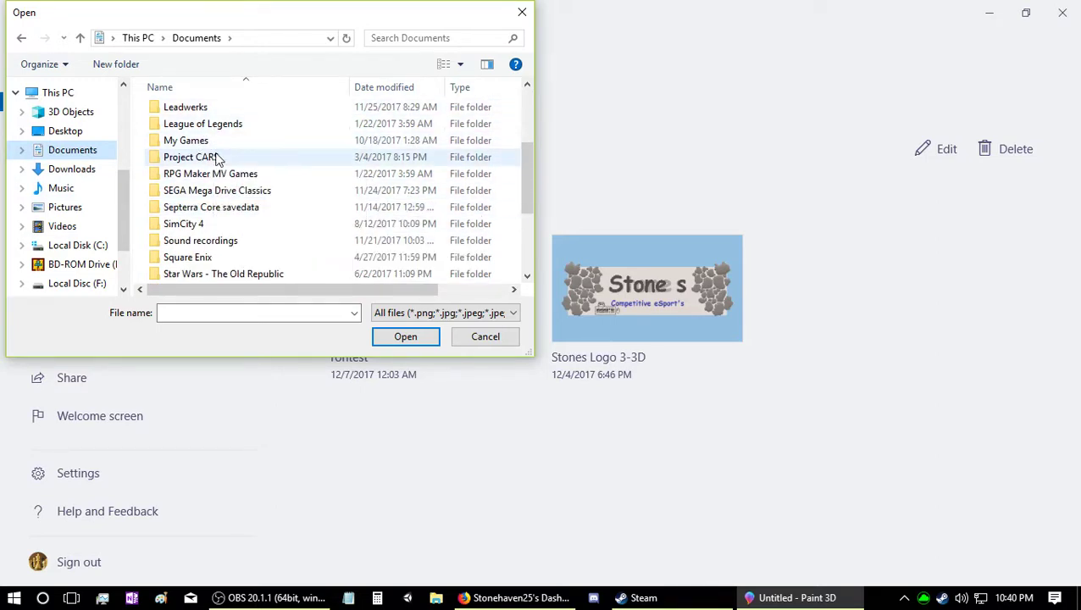
scroll(224, 209, down, 1)
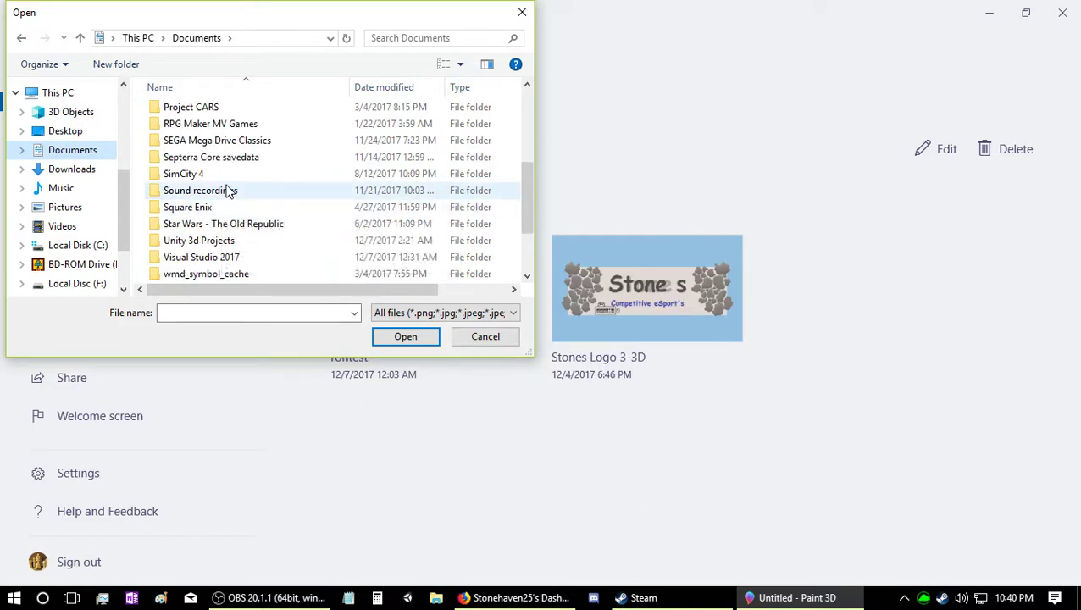
scroll(212, 247, down, 1)
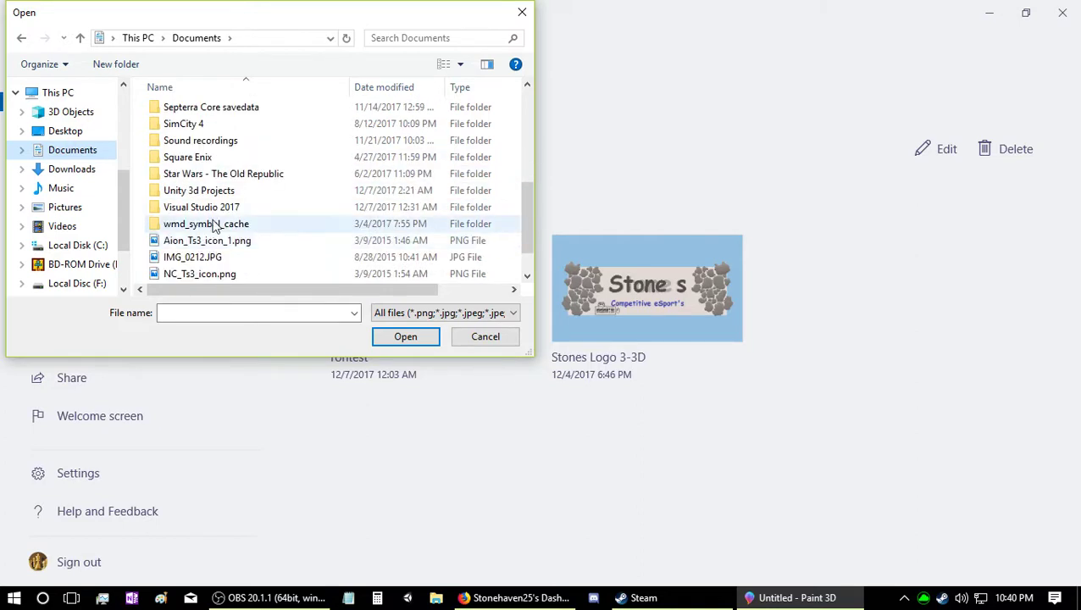
scroll(222, 241, down, 1)
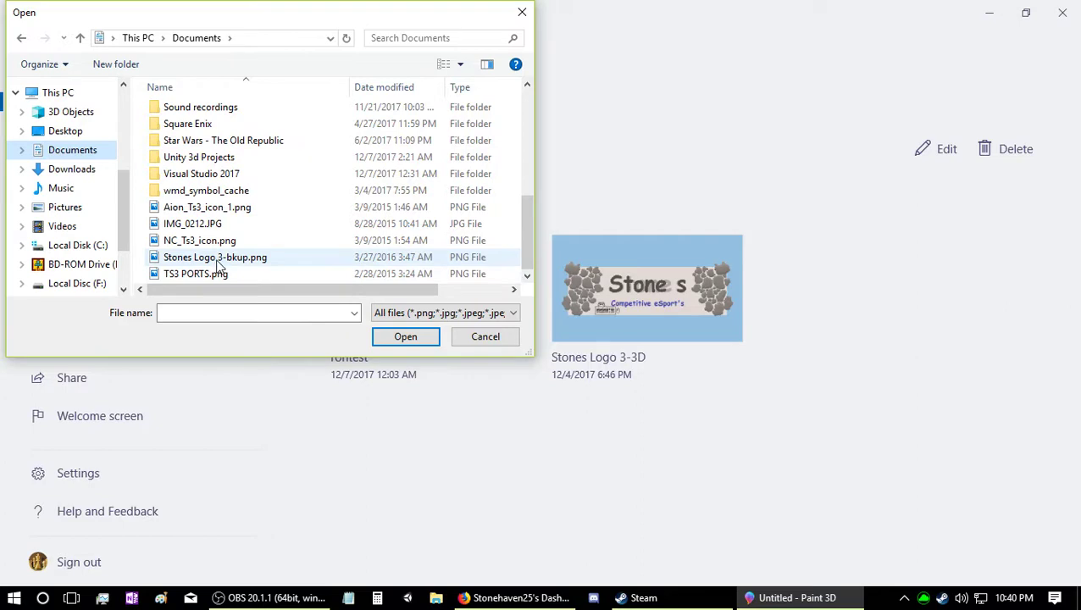
scroll(217, 265, up, 1)
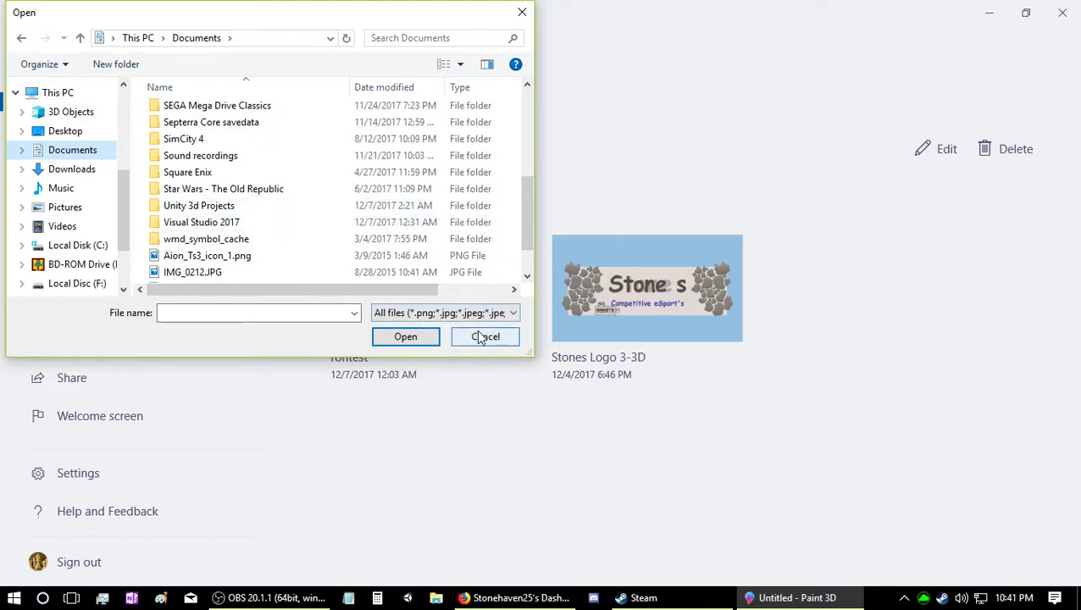
scroll(255, 212, down, 1)
scroll(256, 222, up, 4)
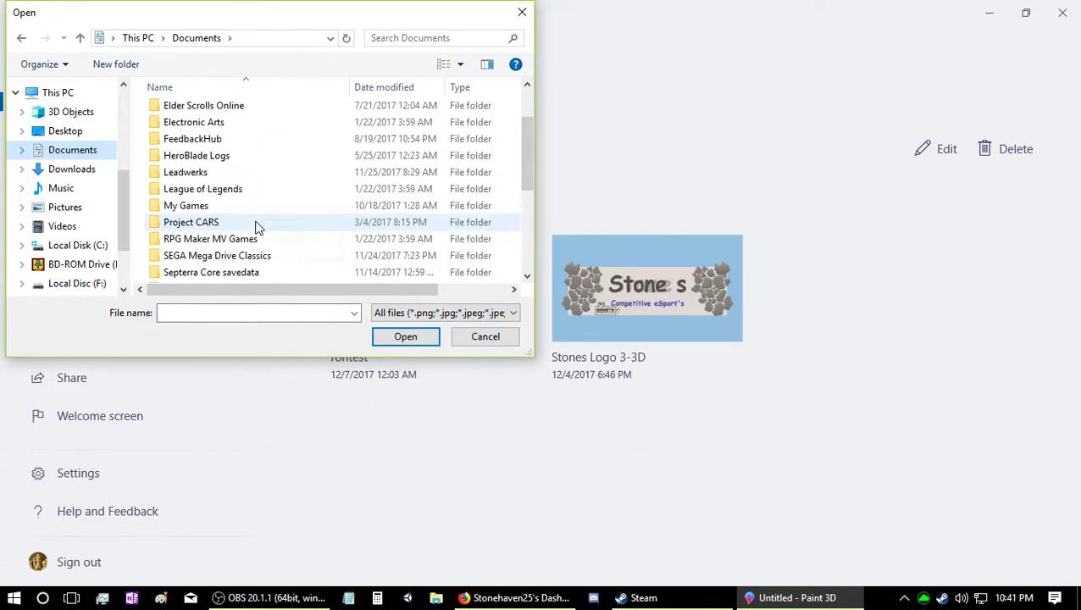
click(484, 337)
Switch to Firefox and review the original question in the Microsoft forum thread "Can't Open my Project on Paint 3D?!".
click(518, 598)
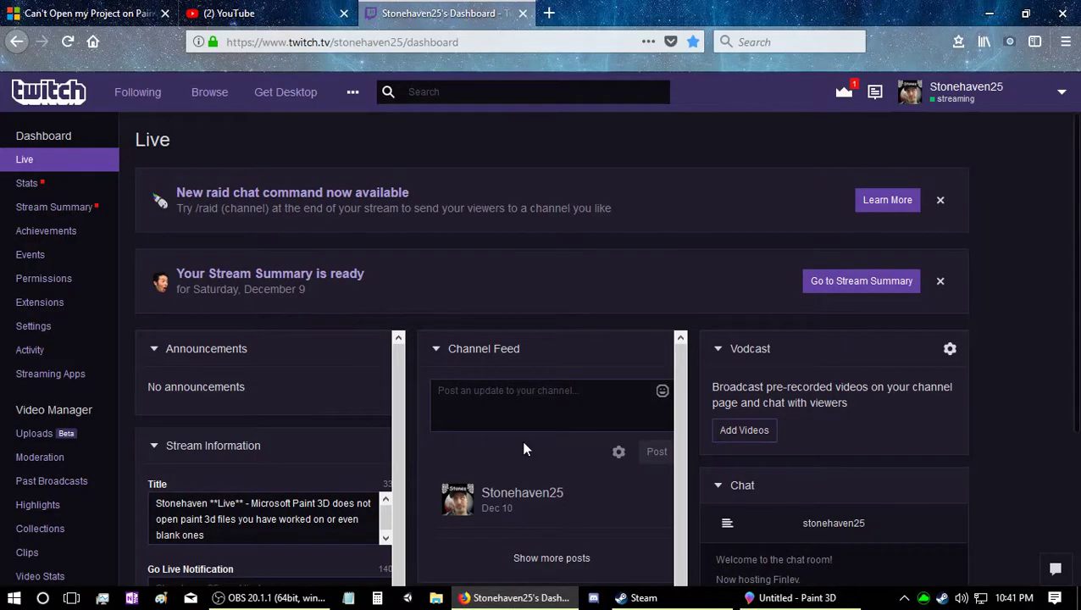
click(122, 19)
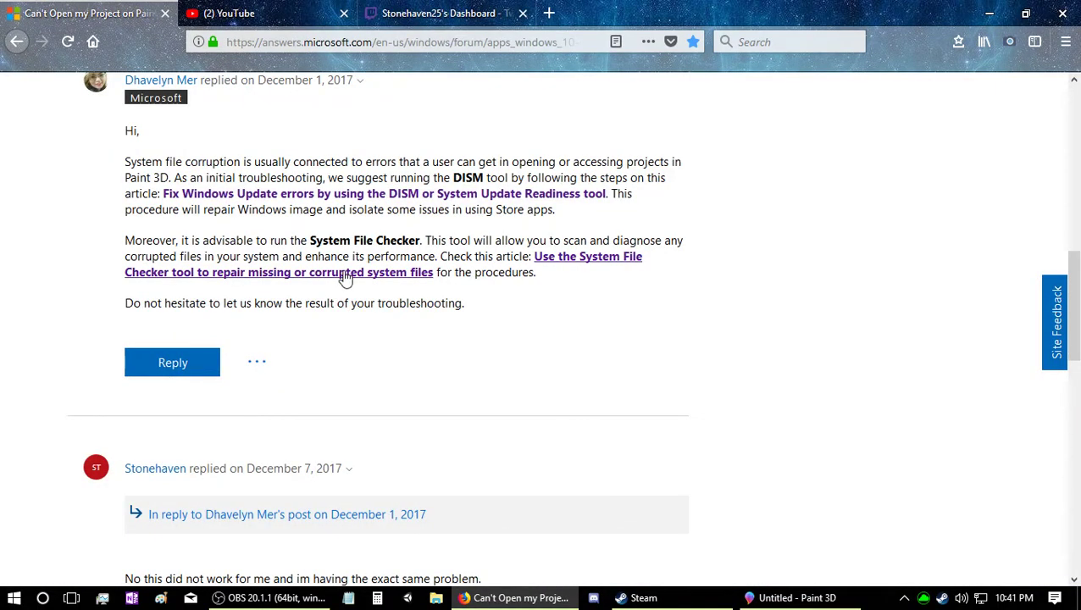
scroll(508, 271, up, 10)
scroll(386, 304, down, 4)
scroll(291, 311, up, 3)
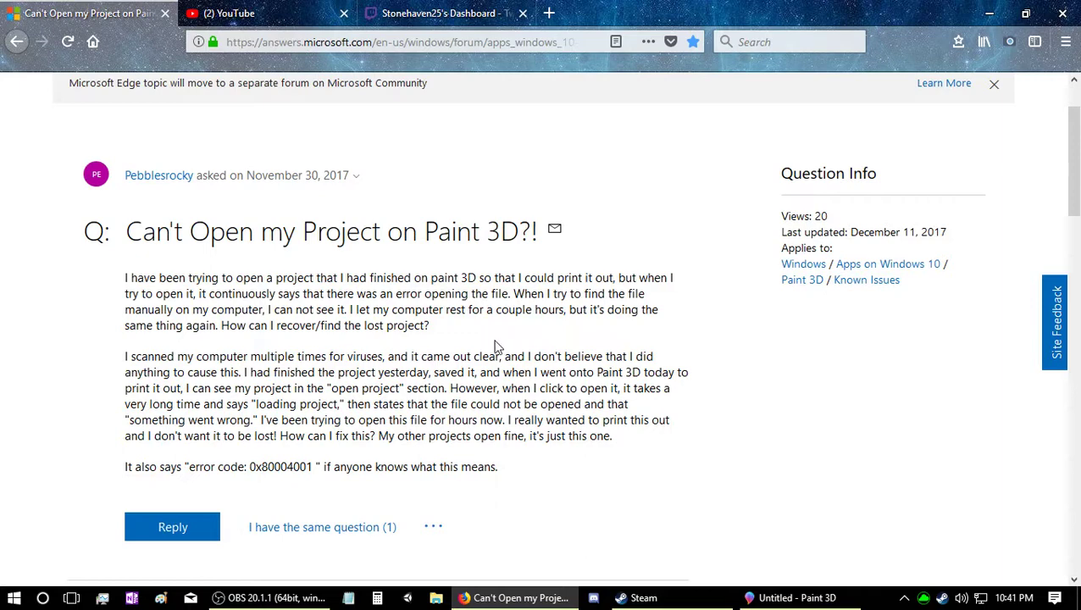
Open a File Explorer window, go to Local Disk (C:) and open the Windows.old folder.
click(437, 602)
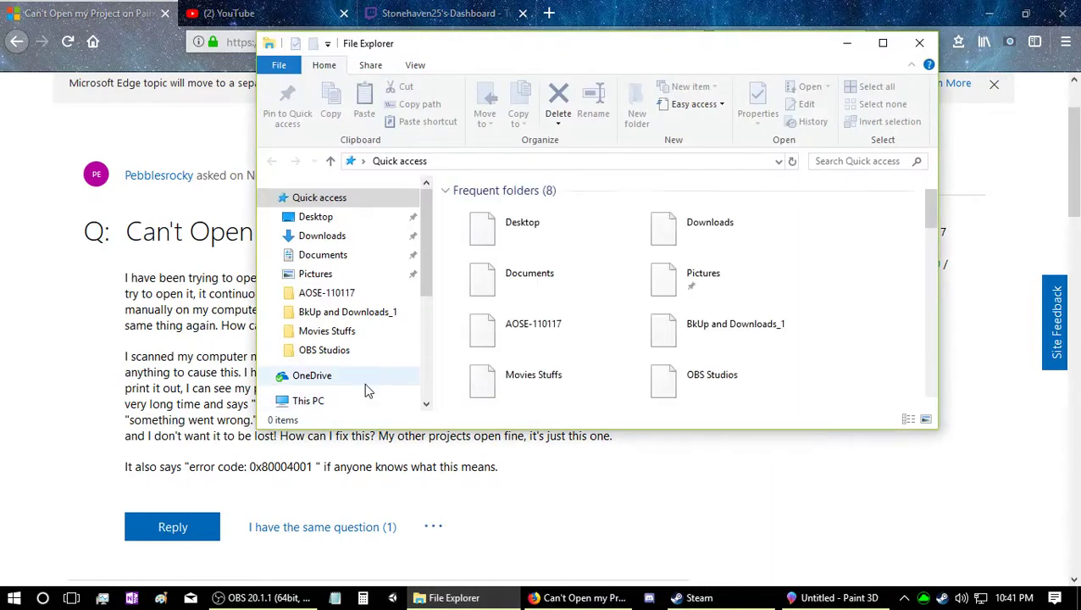
scroll(379, 365, down, 3)
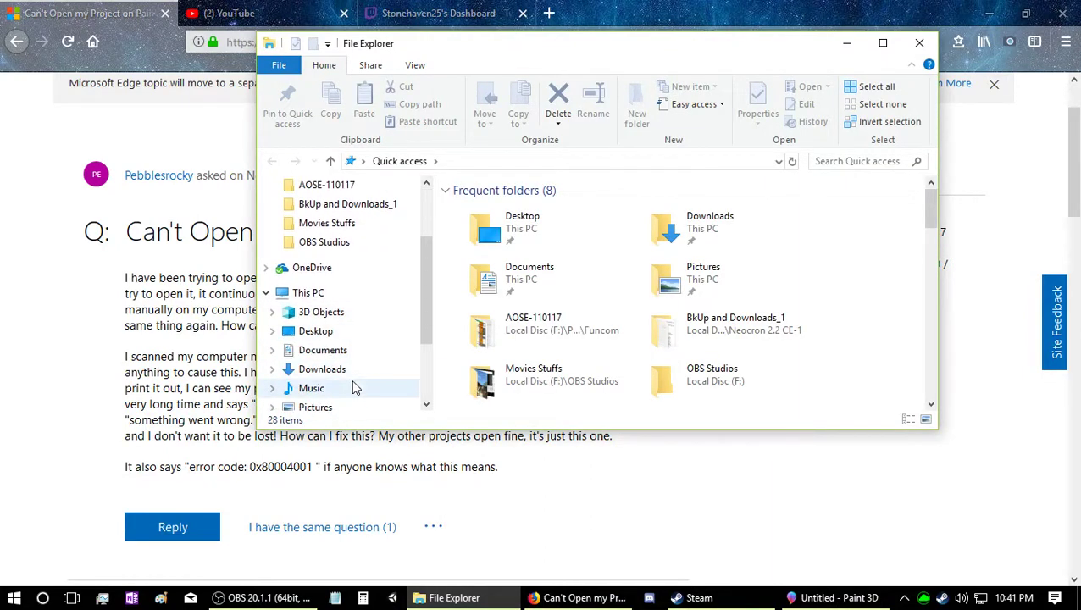
scroll(358, 388, down, 1)
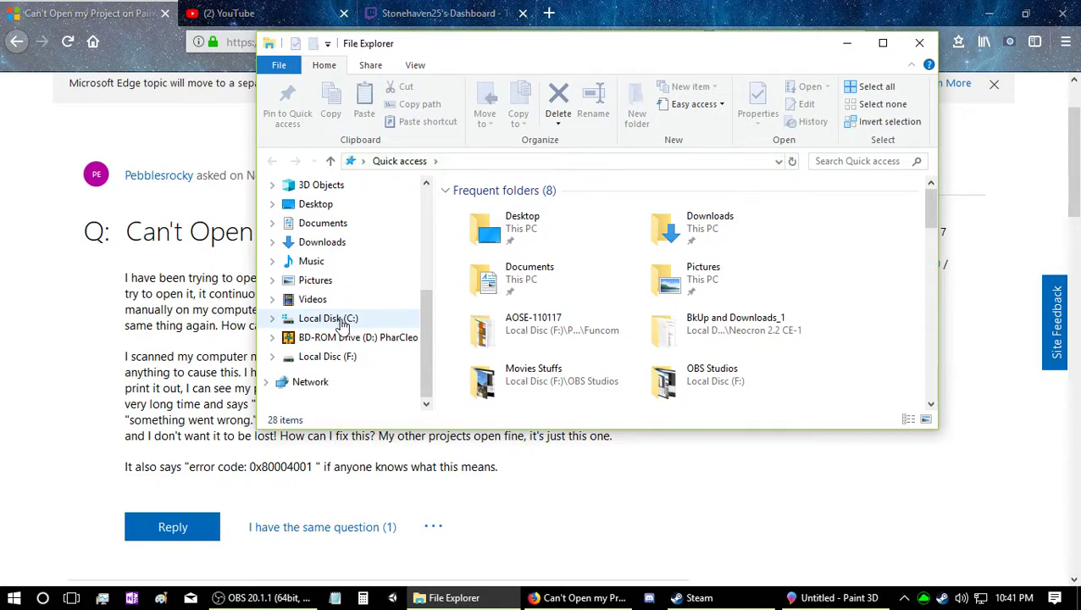
click(343, 324)
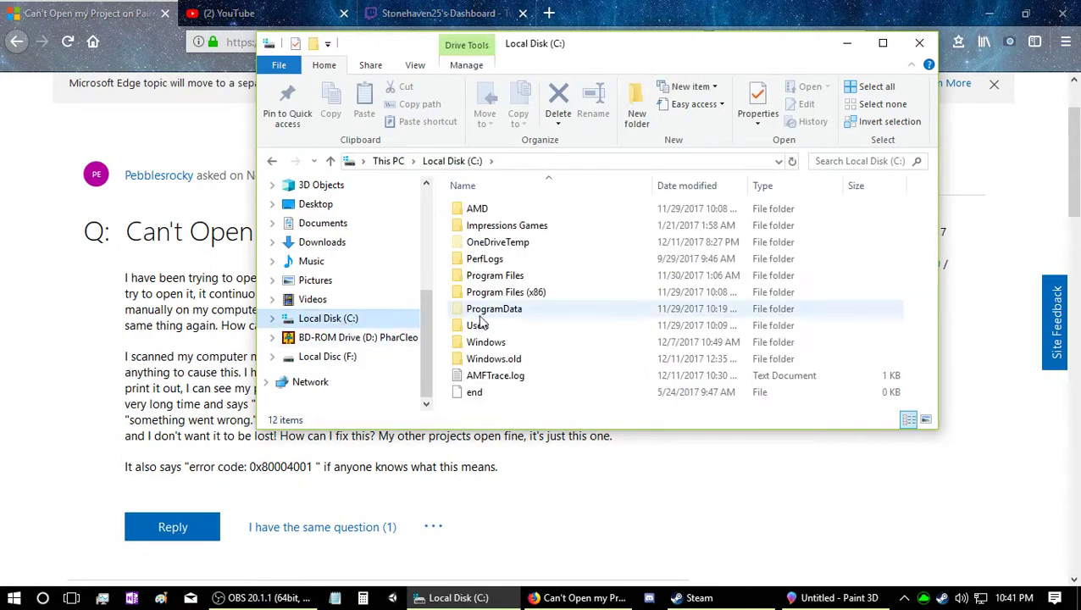
click(491, 363)
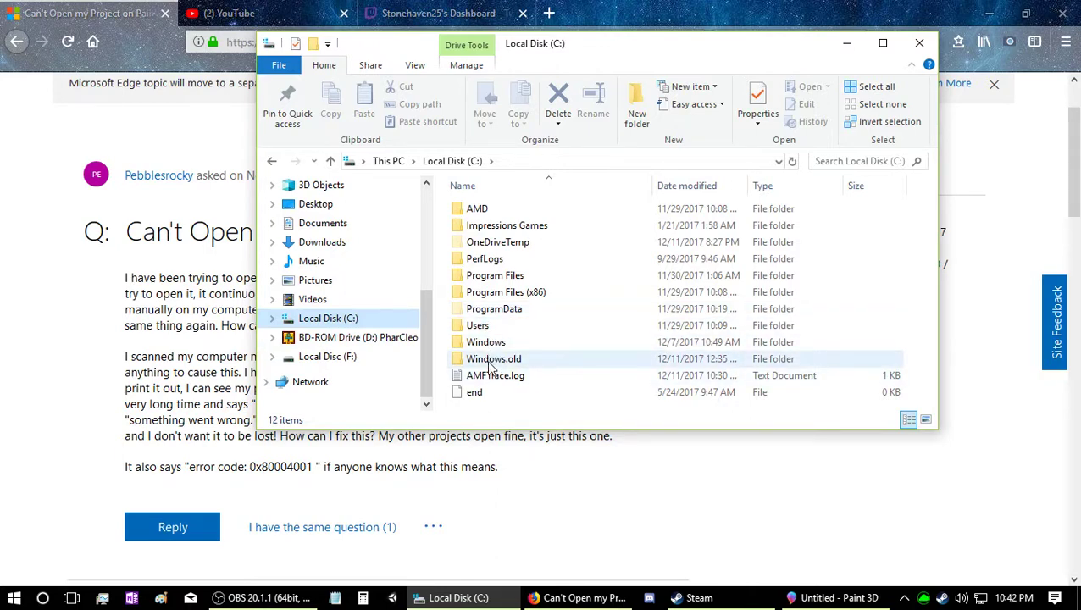
double_click(492, 362)
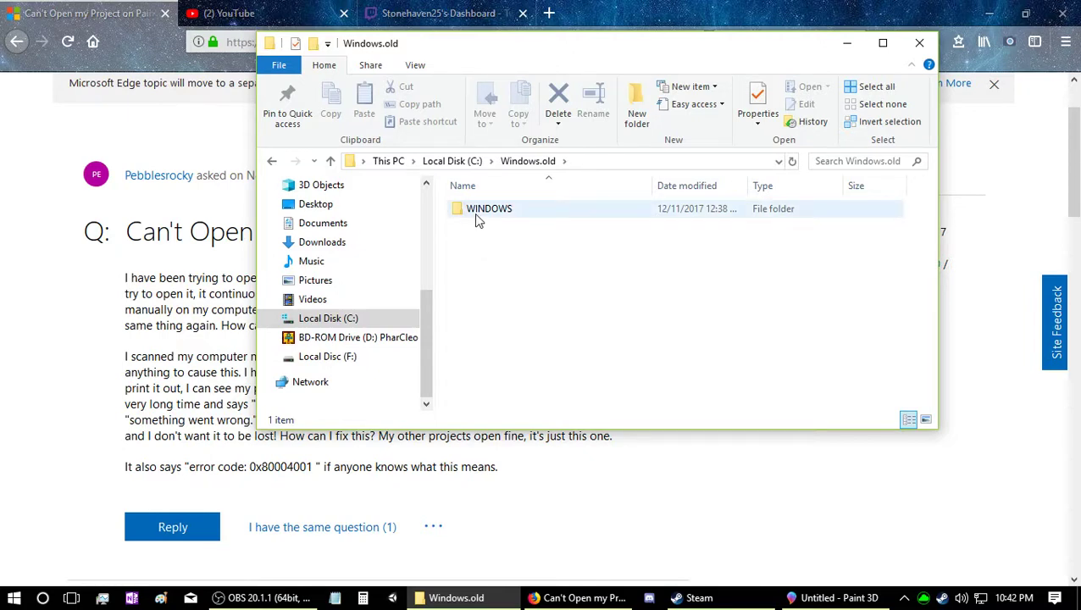
Open WINDOWS, SoftwareDistribution, Download and its first subfolder inside Windows.old, and look through the folder list there.
double_click(475, 215)
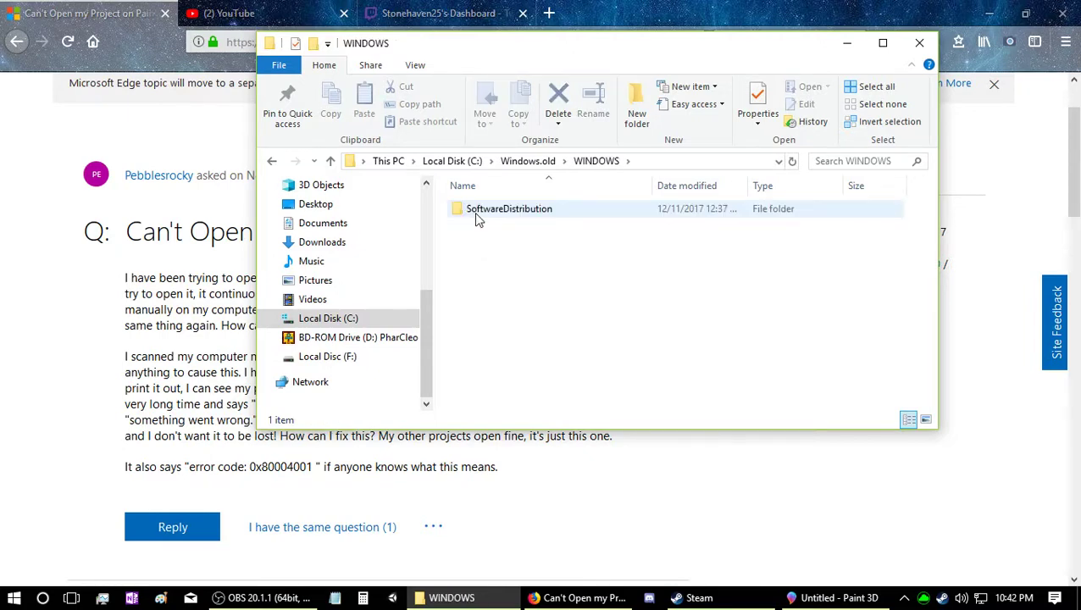
double_click(475, 217)
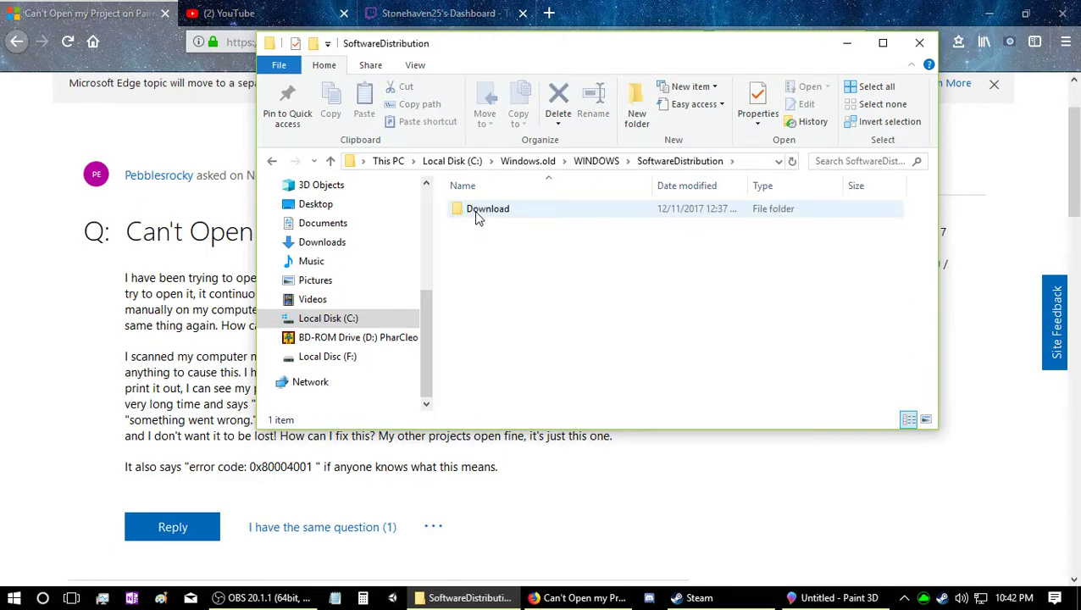
double_click(475, 217)
click(475, 217)
double_click(477, 217)
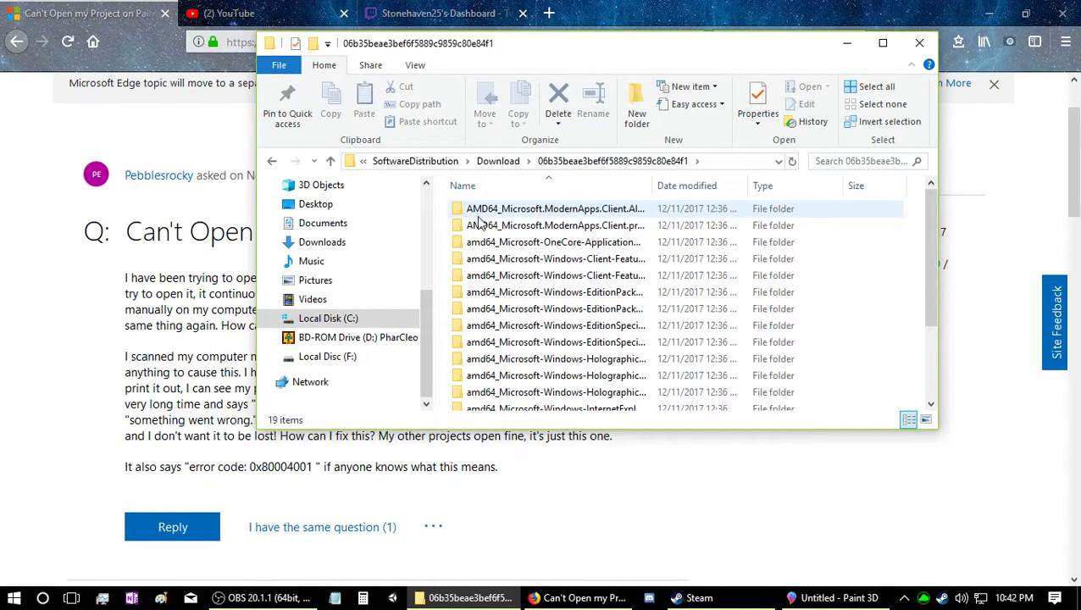
scroll(555, 316, down, 2)
scroll(559, 316, up, 1)
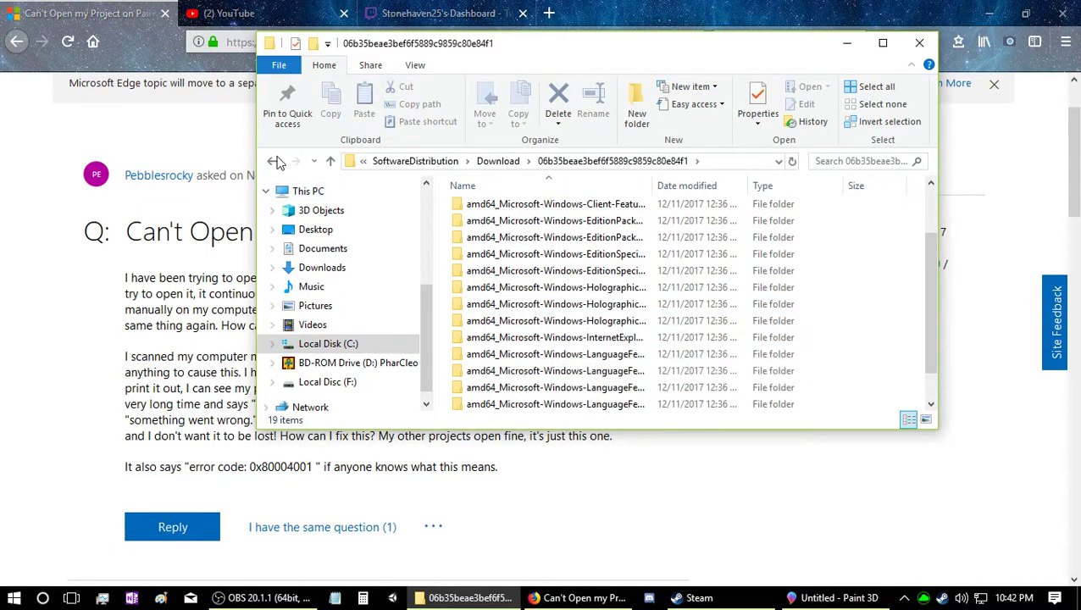
Return to the root of Local Disk (C:), check the Windows.old and Windows folder details, and open the Windows folder.
click(273, 161)
click(273, 161)
click(273, 161)
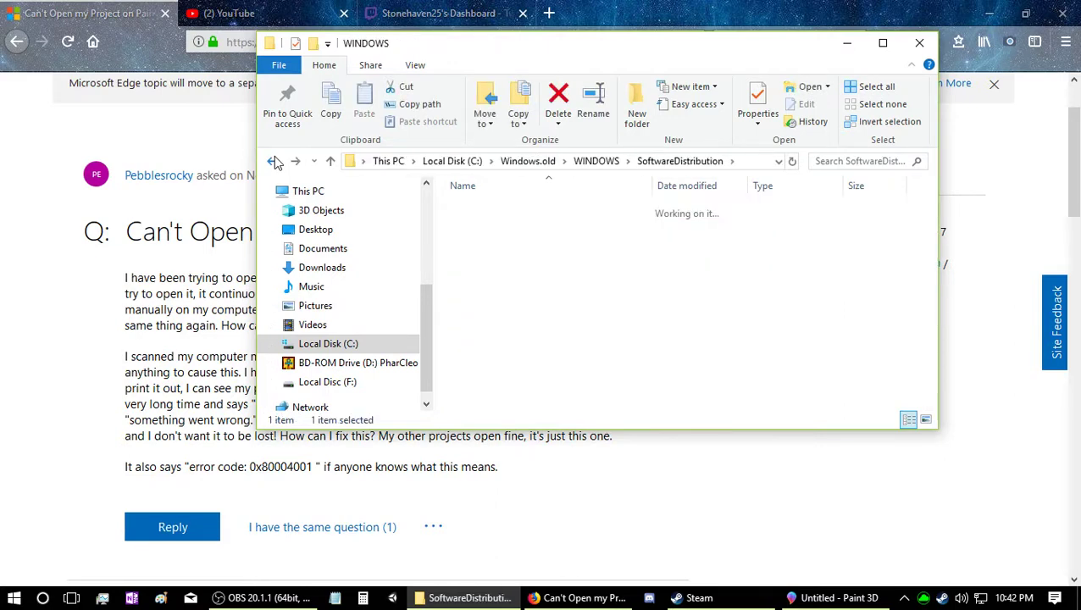
click(273, 161)
click(274, 159)
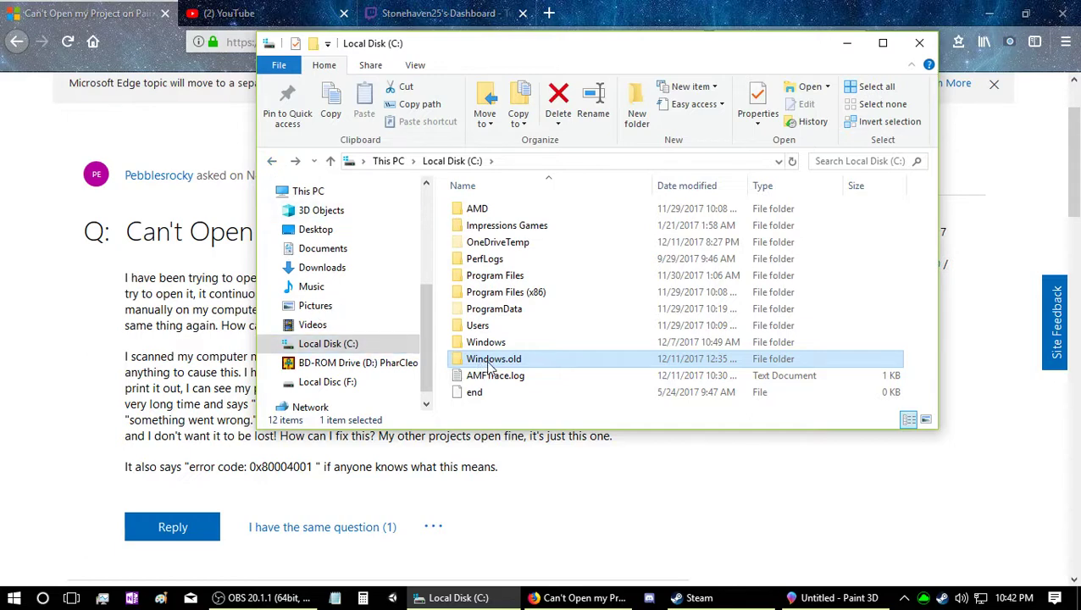
mouse_move(505, 363)
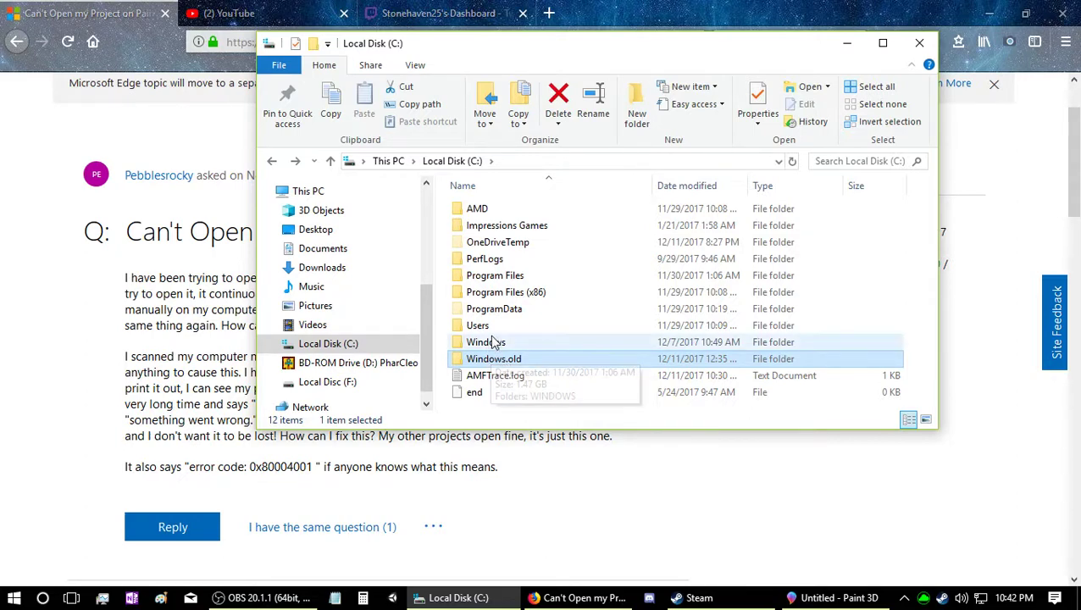
click(489, 346)
mouse_move(480, 347)
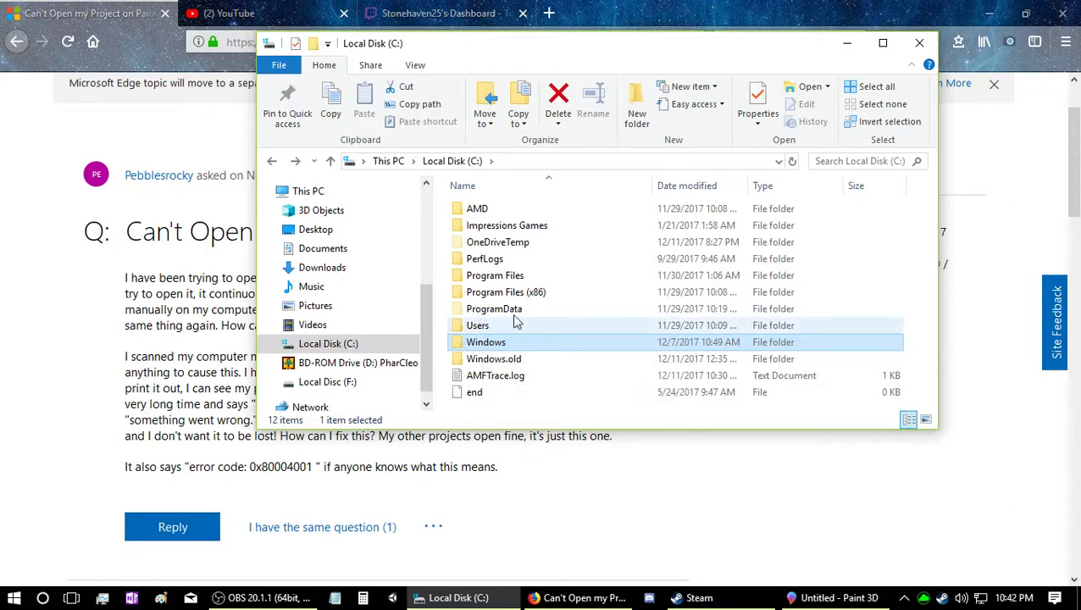
double_click(488, 345)
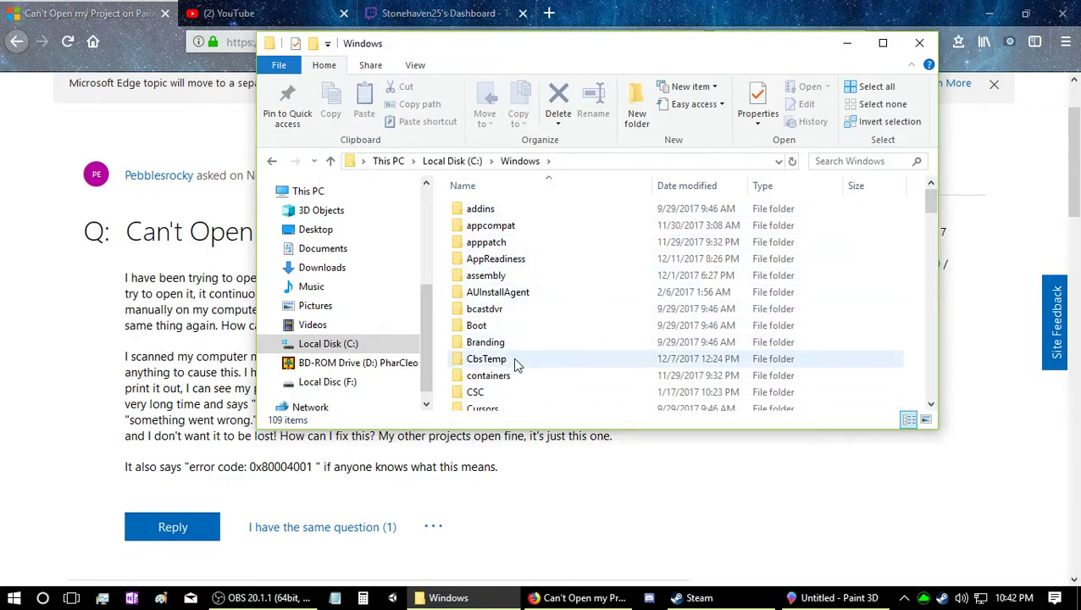
Search the Windows folder for "paint" and widen the File Explorer window to show the result paths.
scroll(525, 339, down, 3)
scroll(593, 279, up, 3)
click(838, 161)
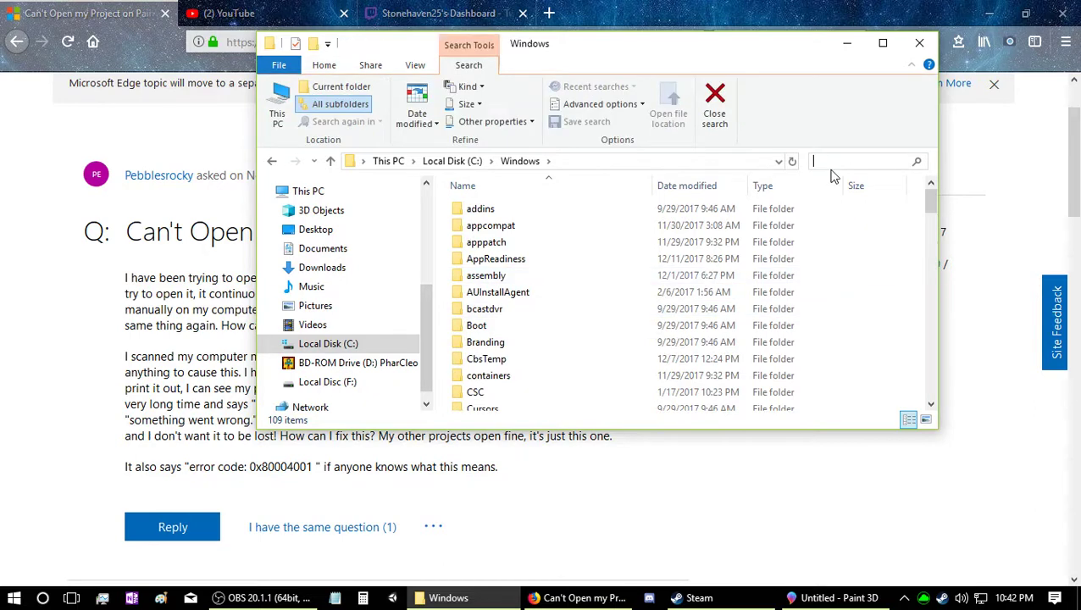
text(pain)
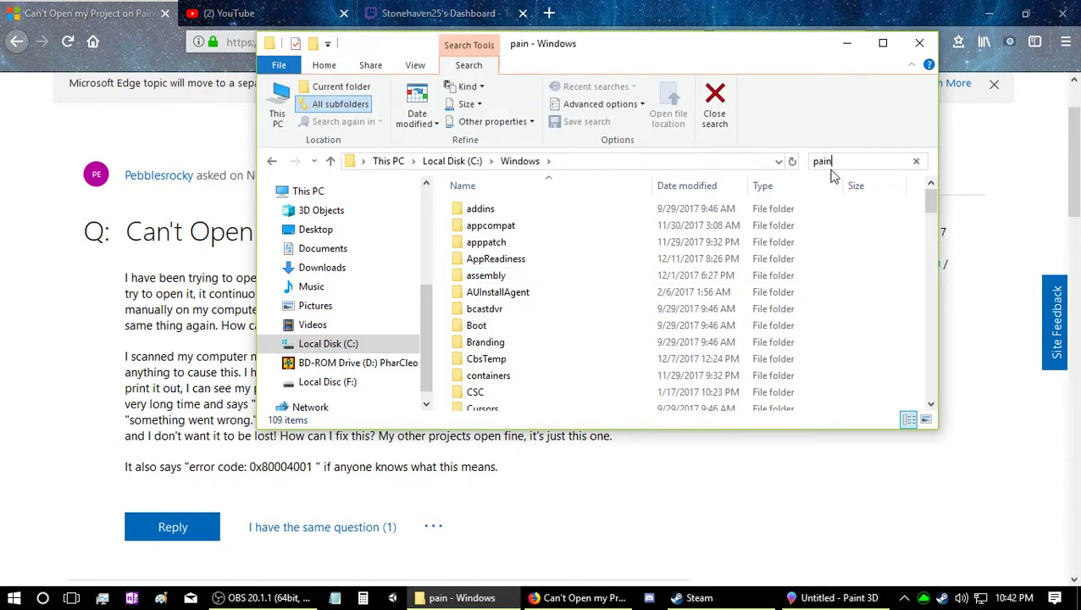
text(t)
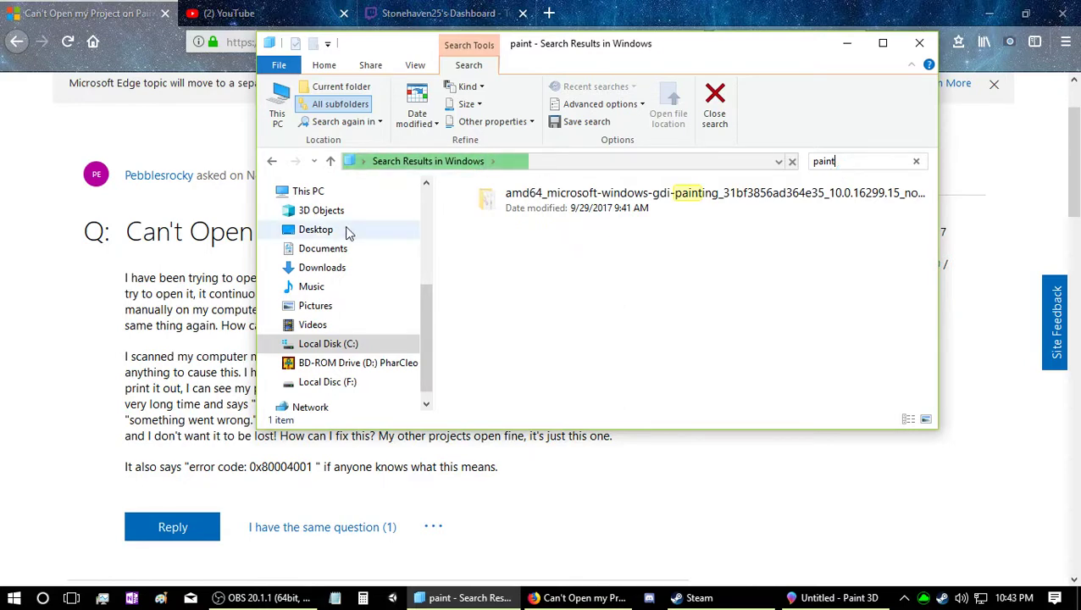
drag(257, 224, 128, 224)
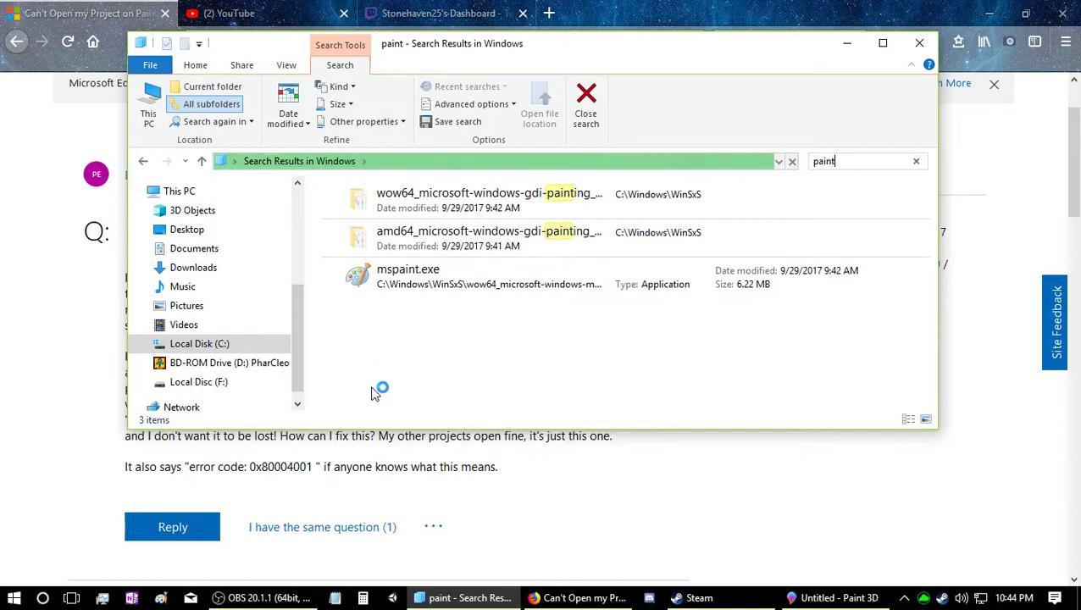
Open Local Disk (C:) in a new File Explorer window and look through the Documents folder.
right_click(222, 343)
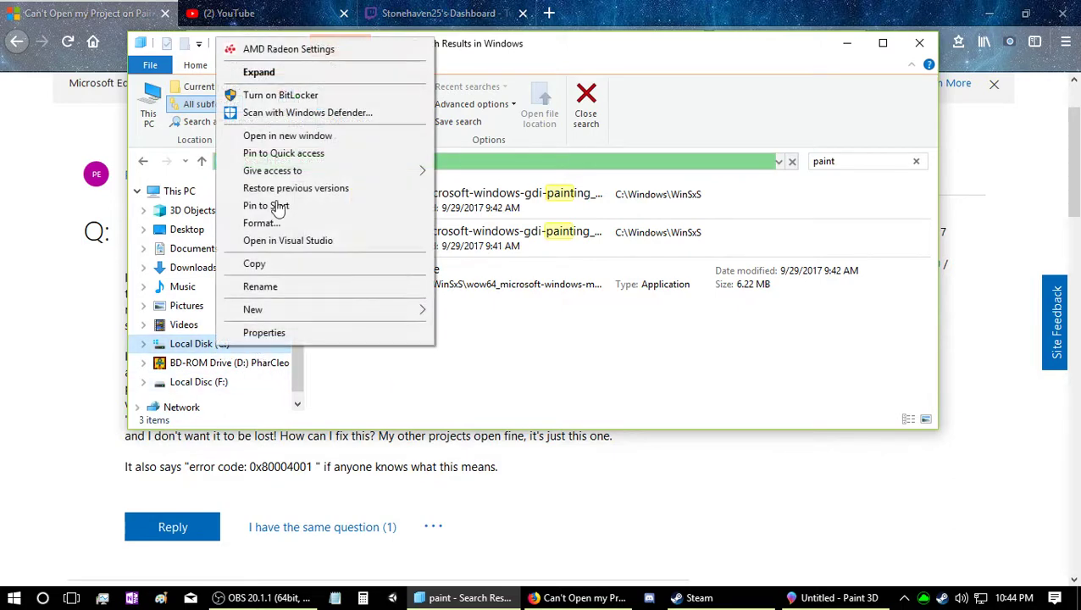
click(286, 138)
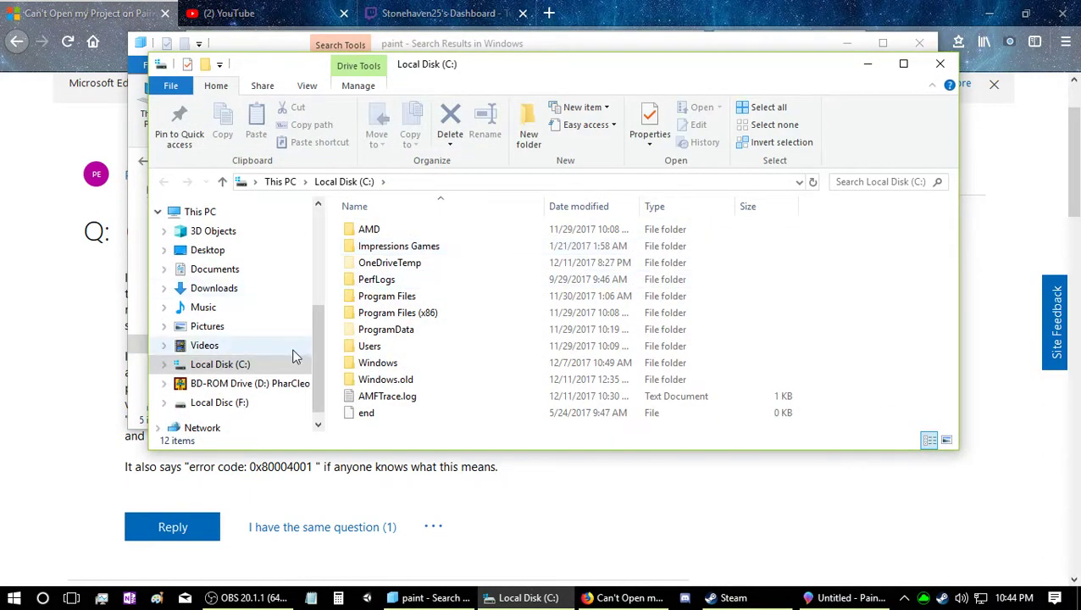
click(231, 273)
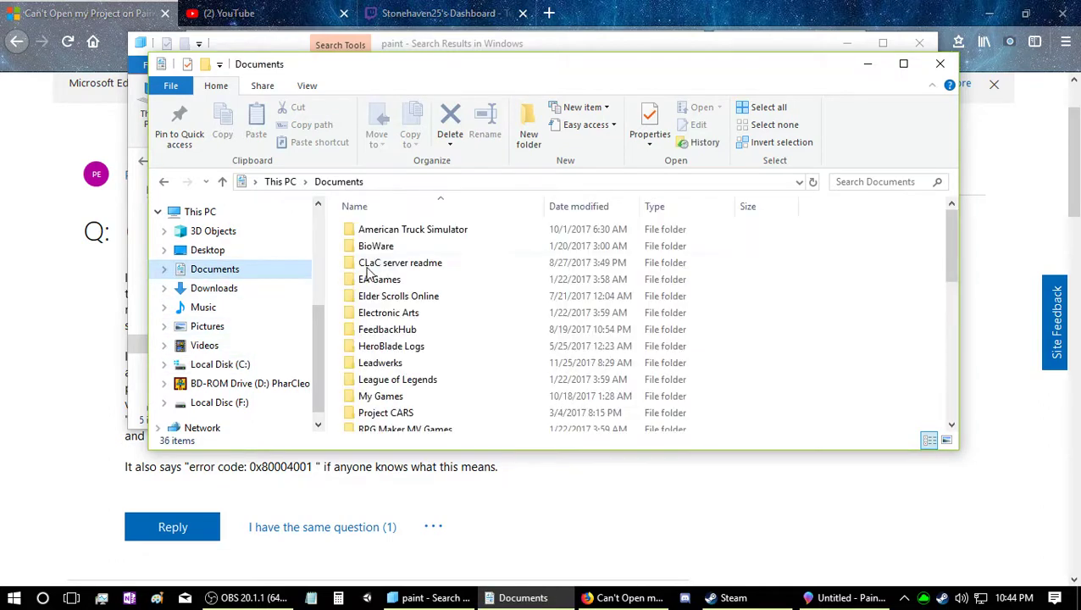
scroll(403, 276, down, 3)
scroll(410, 340, up, 3)
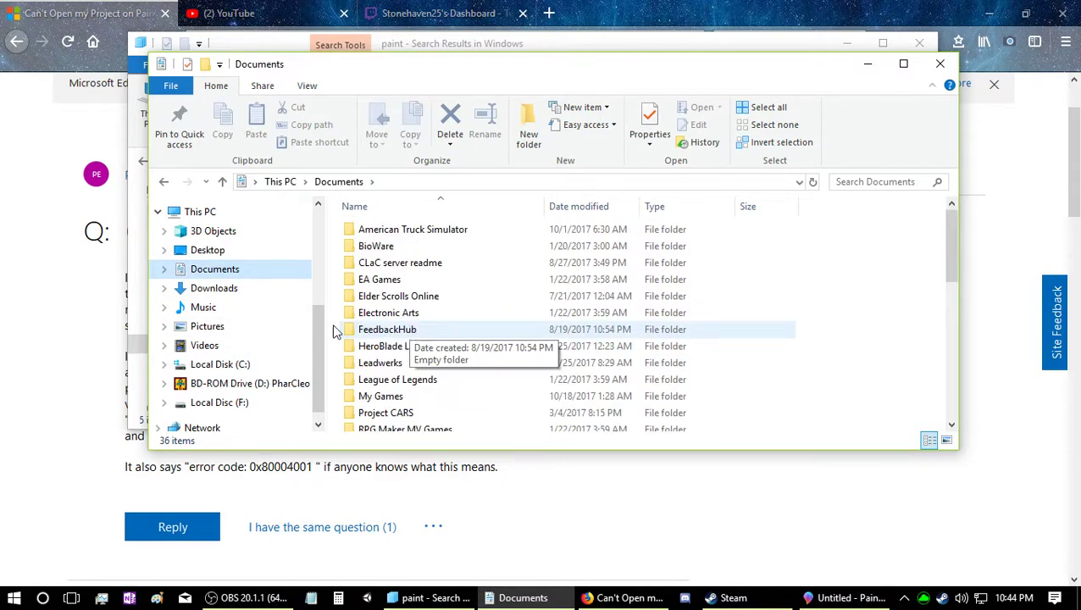
Go to the user's profile folder under Users on Local Disk (C:), check its AppData folder, and return to the profile folder.
click(241, 368)
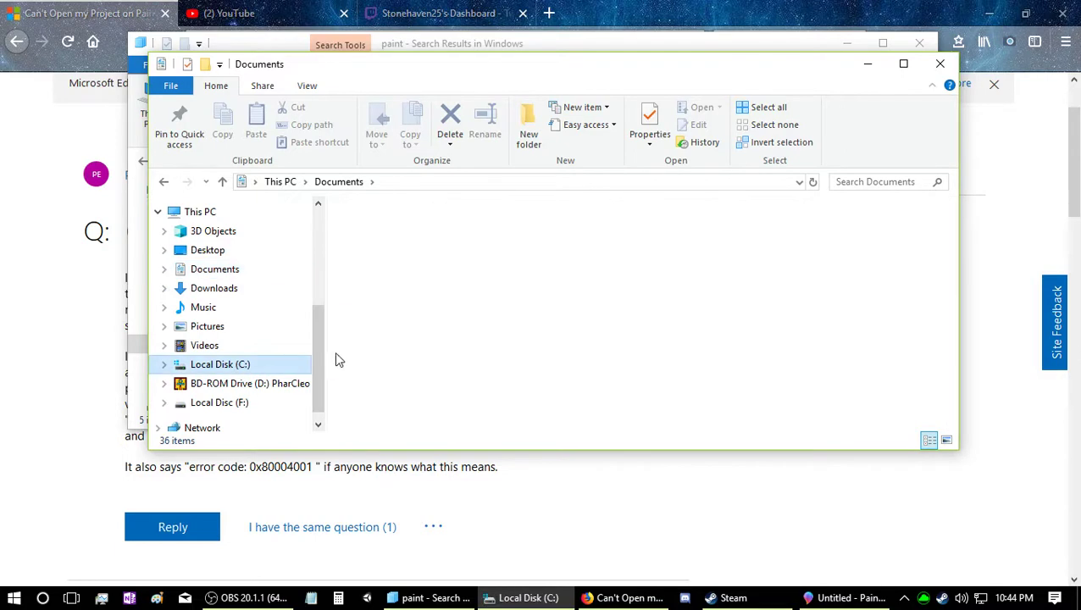
double_click(383, 353)
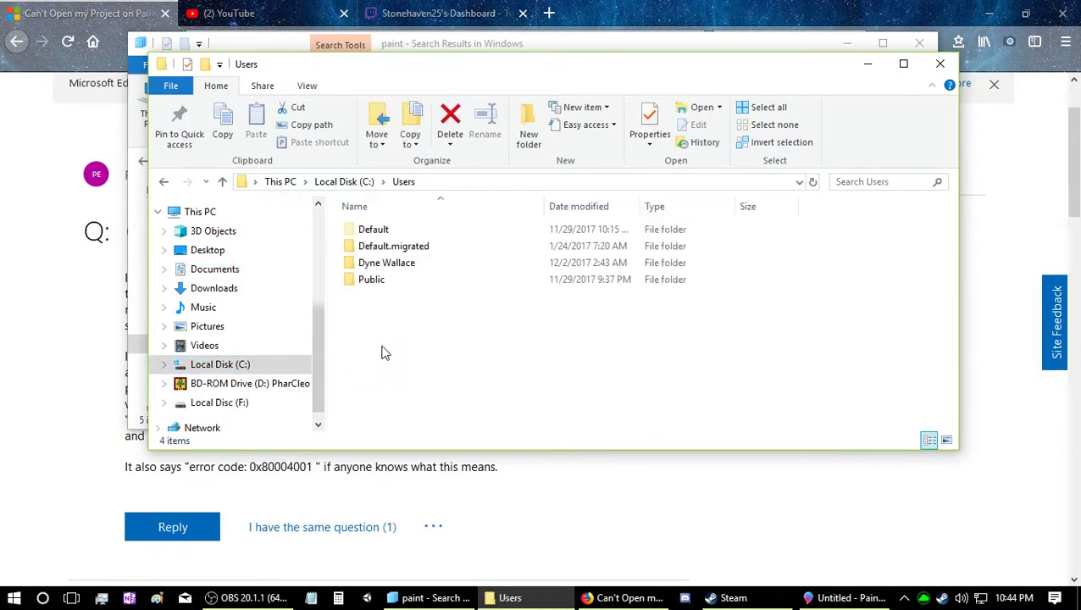
double_click(386, 264)
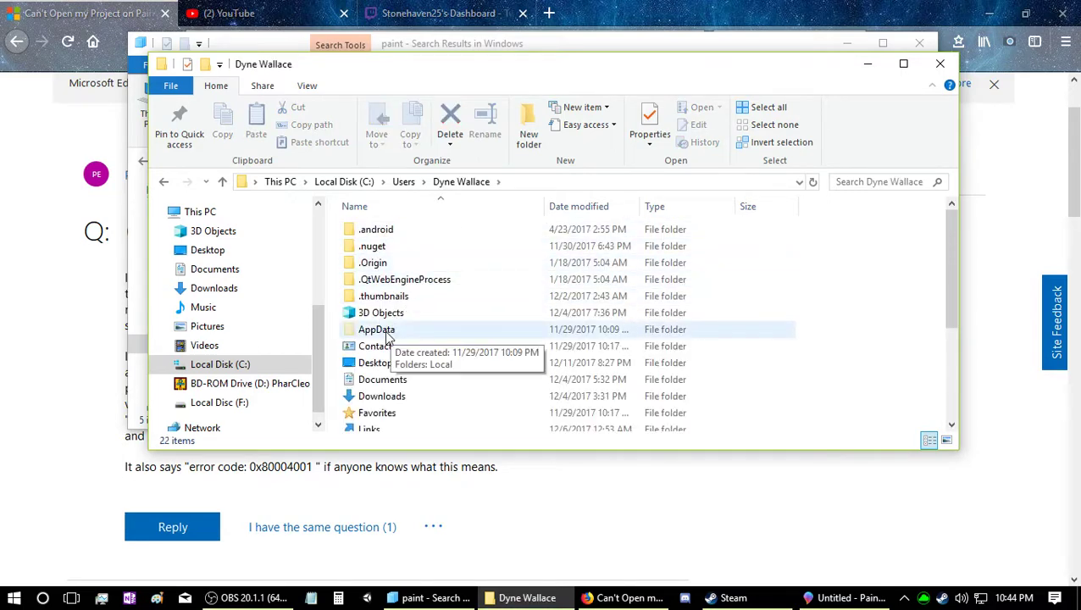
double_click(386, 332)
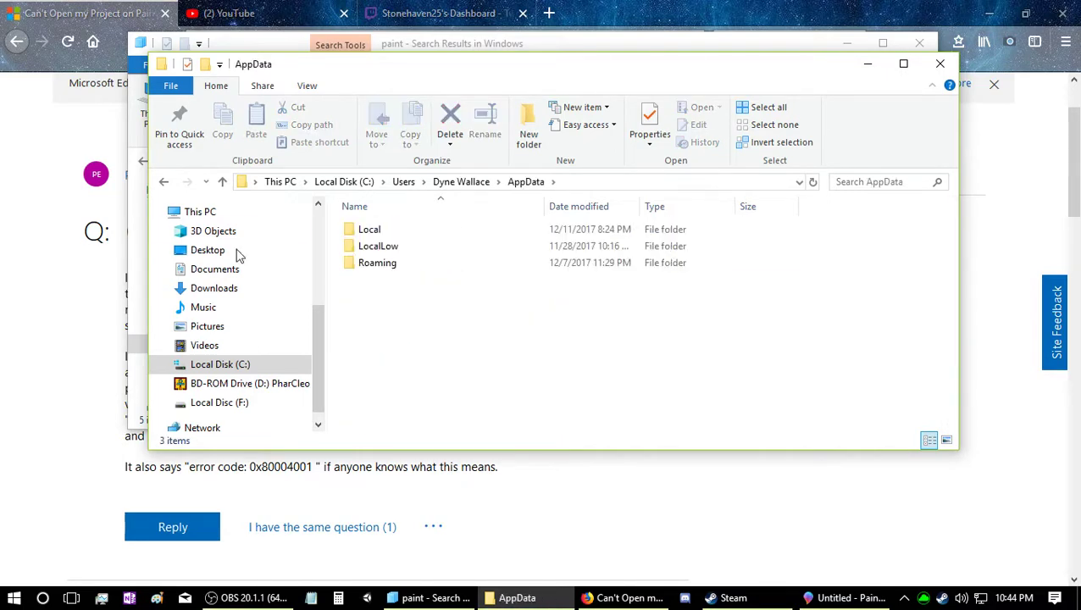
click(166, 182)
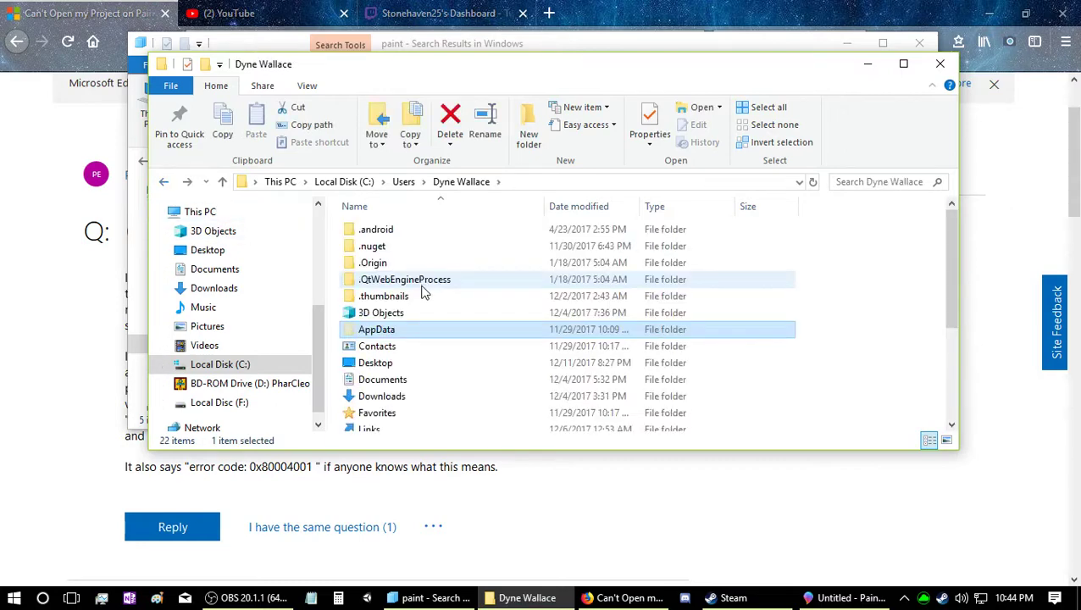
Look in the profile's 3D Objects folder and its My 3D Projects subfolder, and return to the profile folder.
double_click(383, 316)
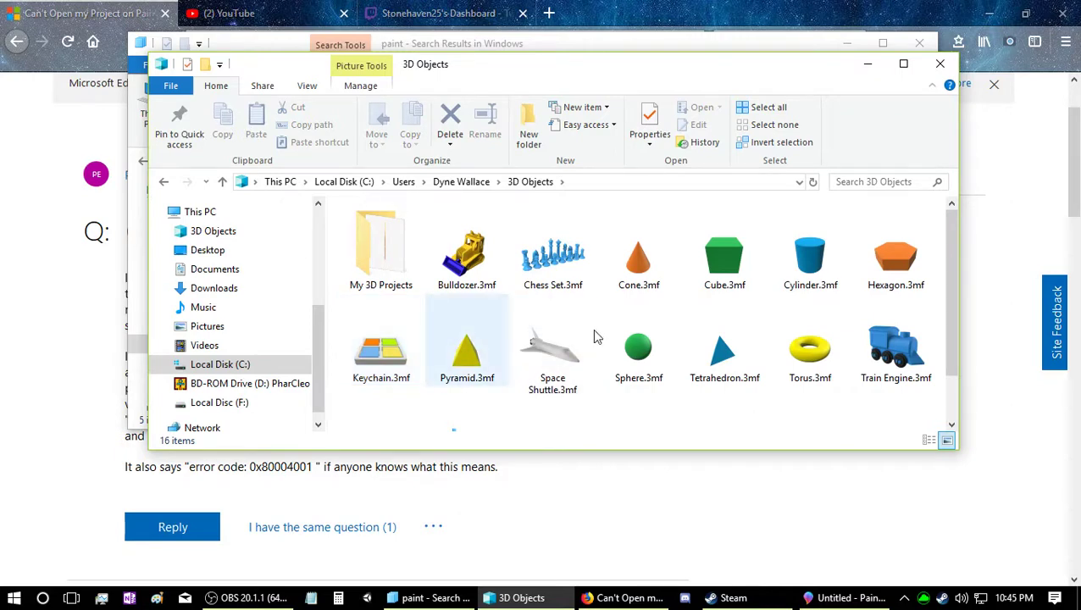
click(392, 260)
double_click(392, 260)
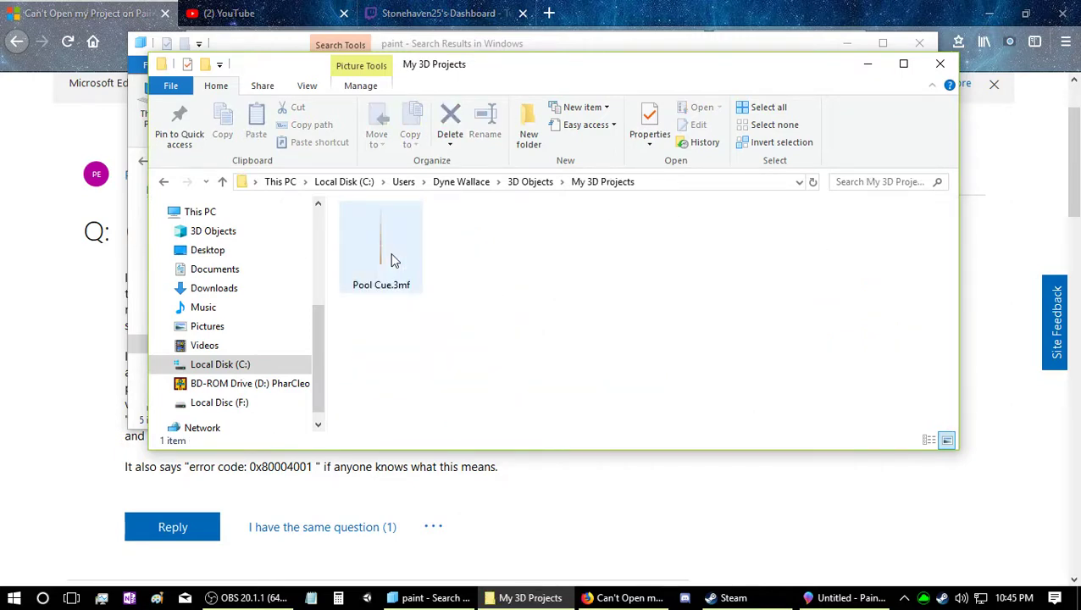
click(165, 185)
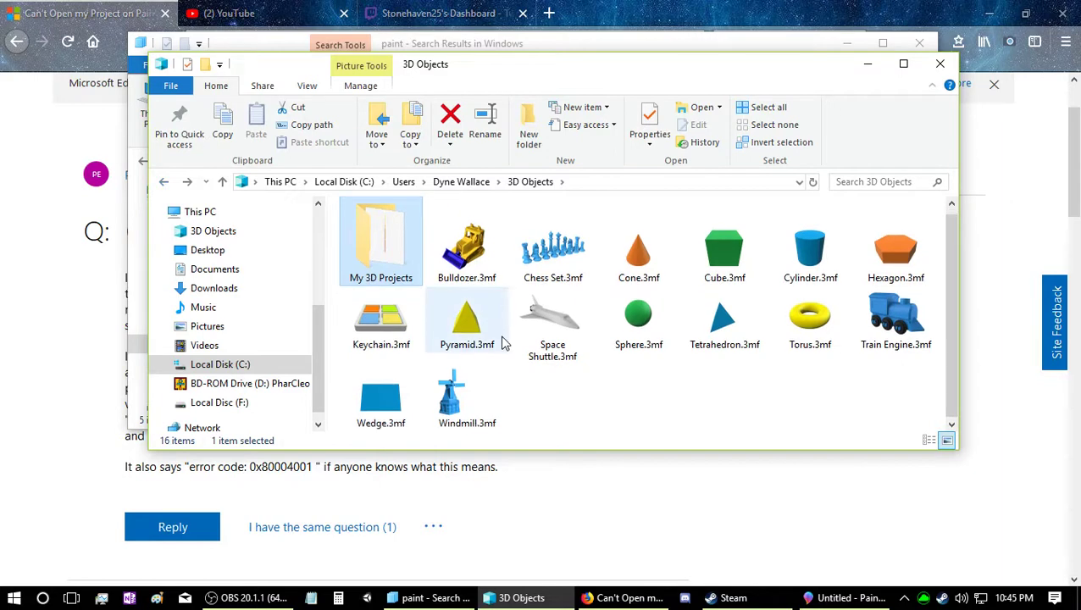
click(166, 184)
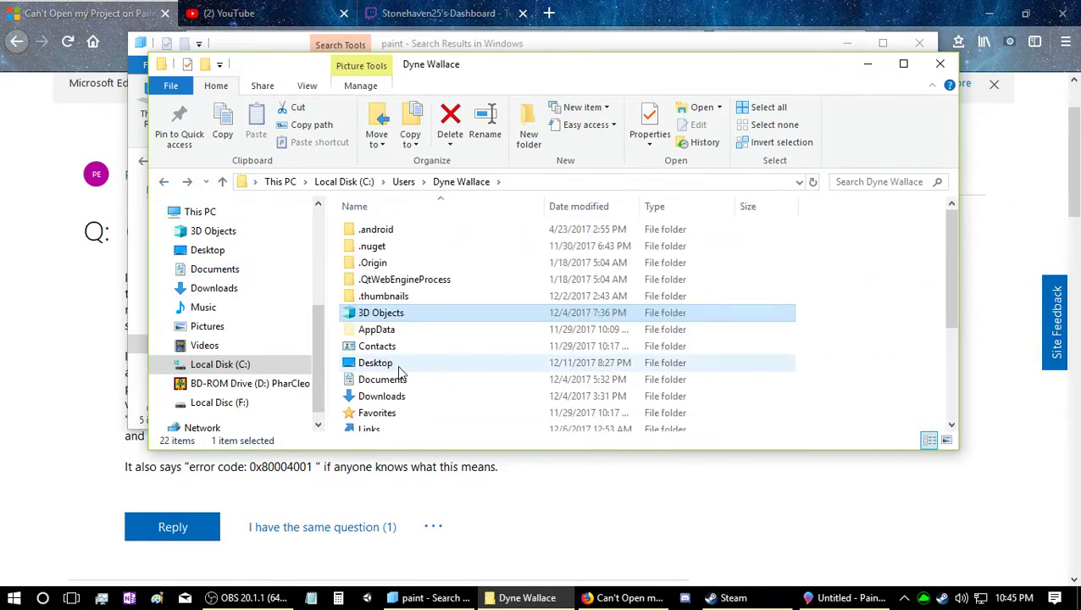
Look through the profile folder's contents and open the Local folder inside AppData.
scroll(402, 369, down, 2)
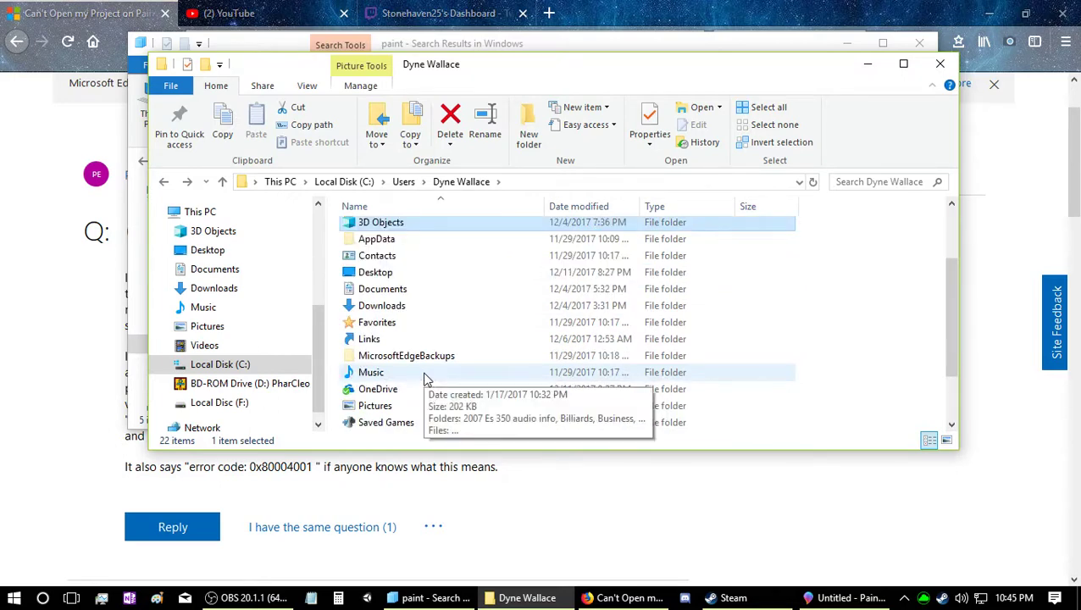
scroll(426, 379, down, 2)
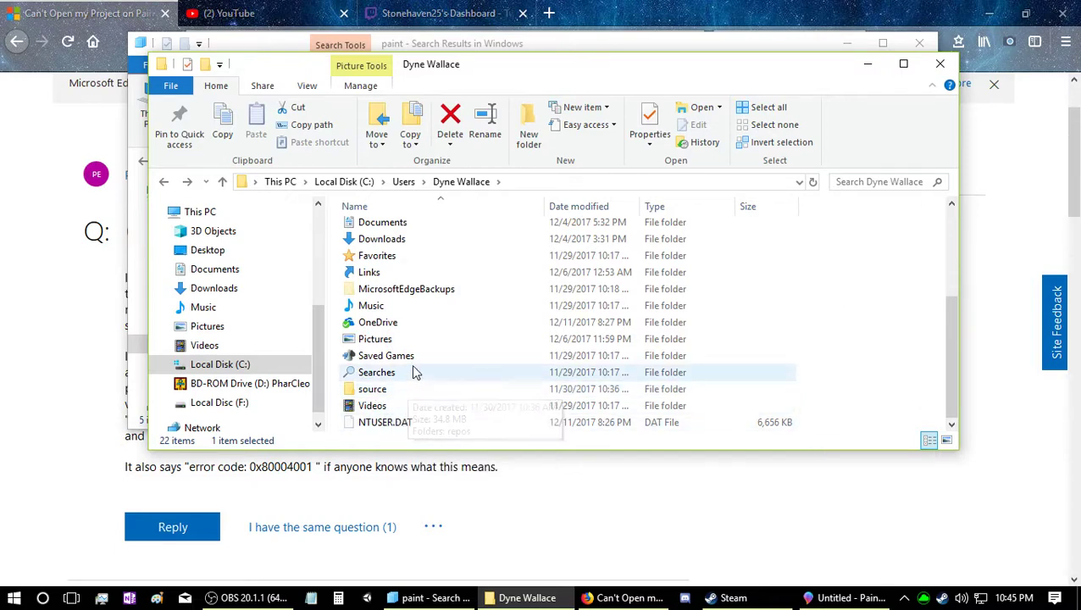
scroll(415, 371, up, 2)
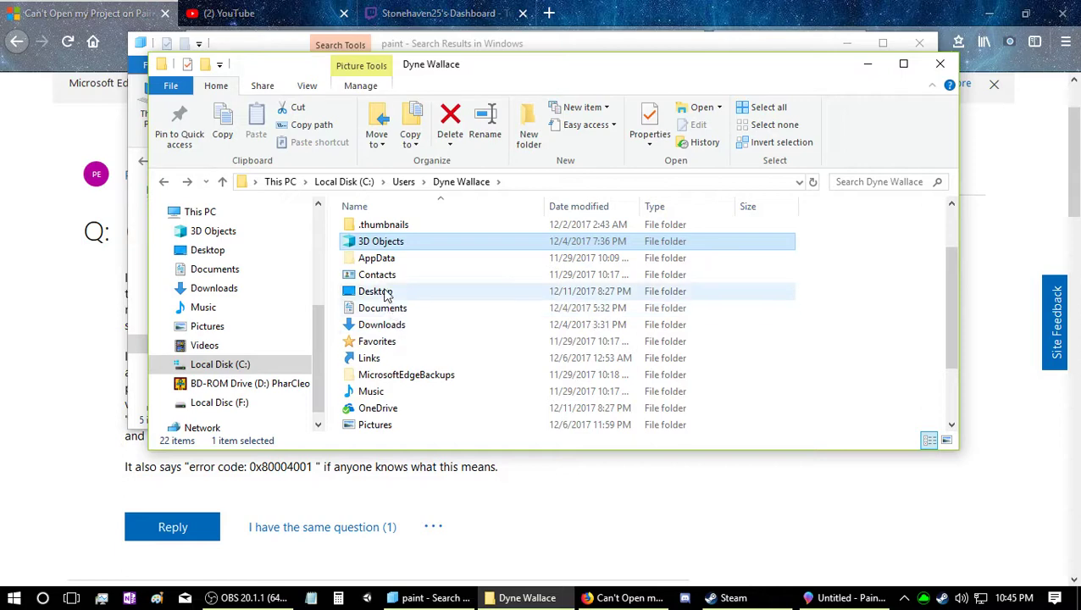
scroll(385, 294, up, 1)
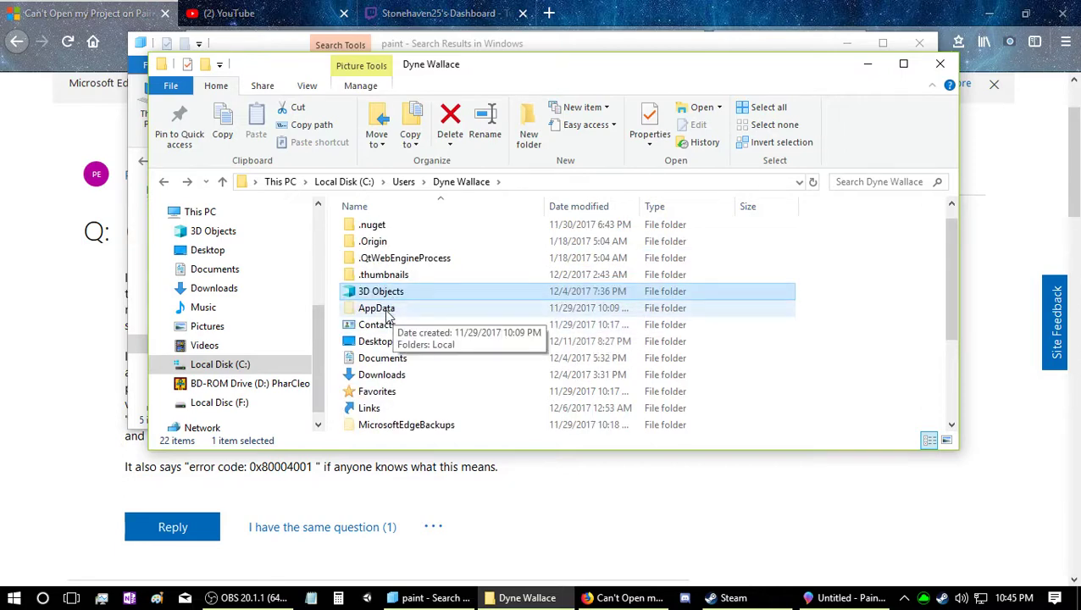
double_click(381, 311)
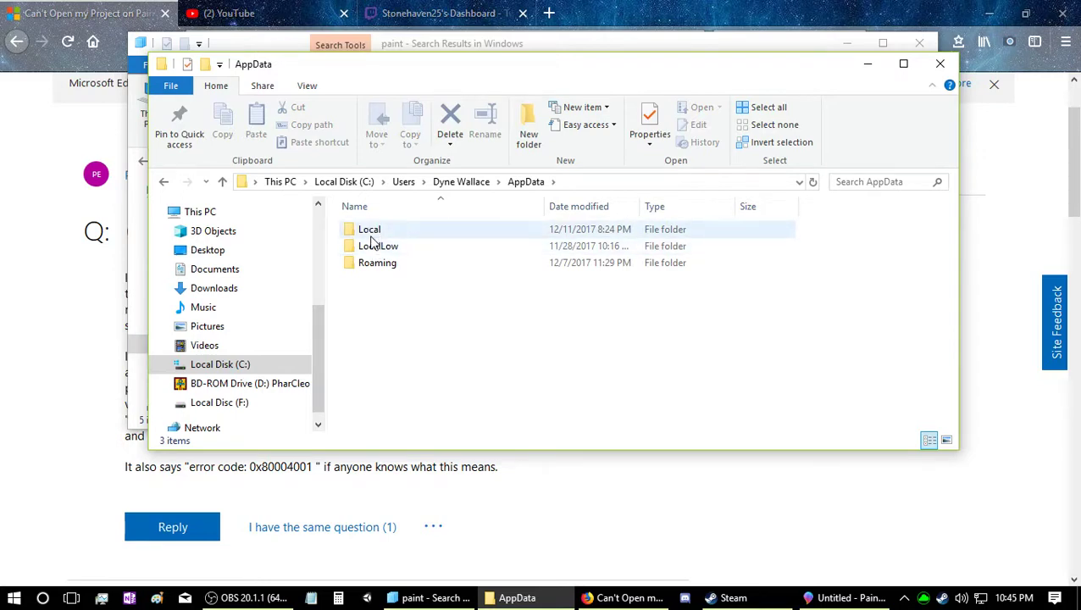
double_click(371, 236)
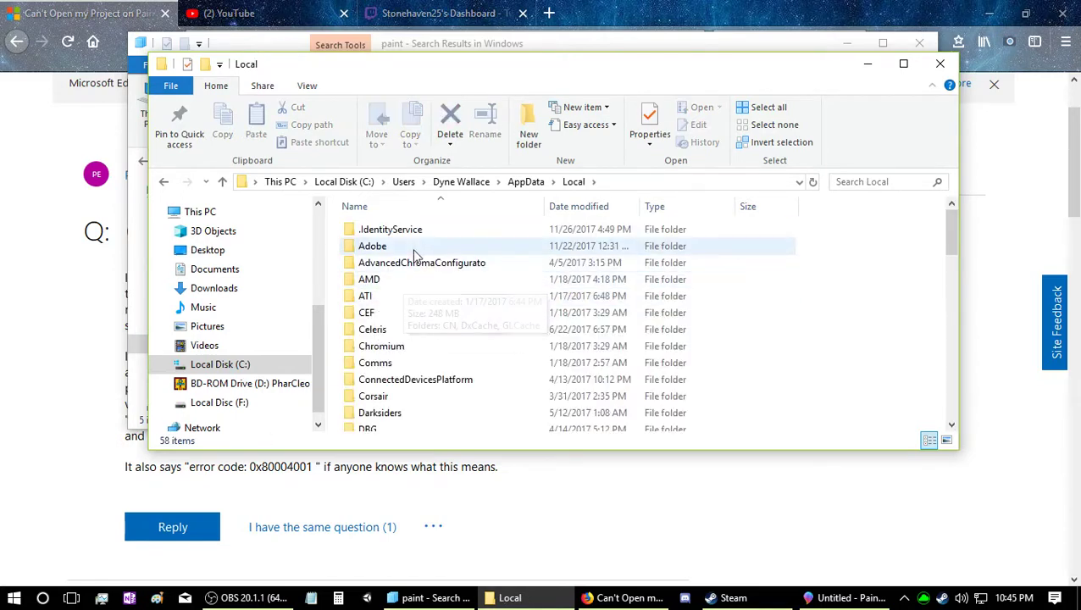
Look through the folders in AppData's Local folder, open Microsoft, and examine its full folder list.
scroll(428, 293, down, 3)
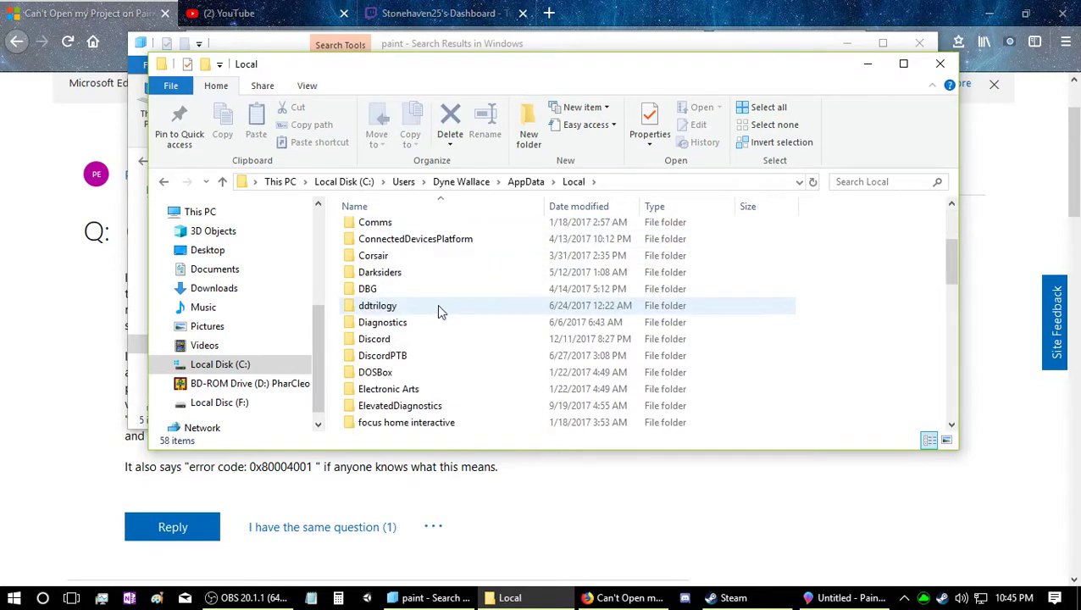
scroll(441, 322, down, 8)
scroll(442, 329, up, 3)
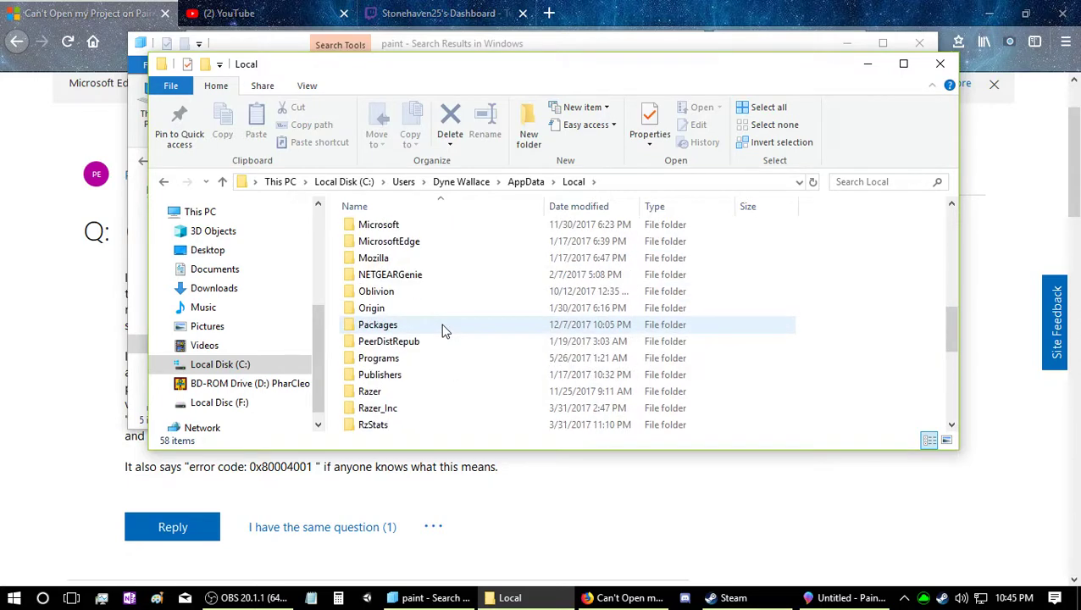
scroll(403, 276, up, 1)
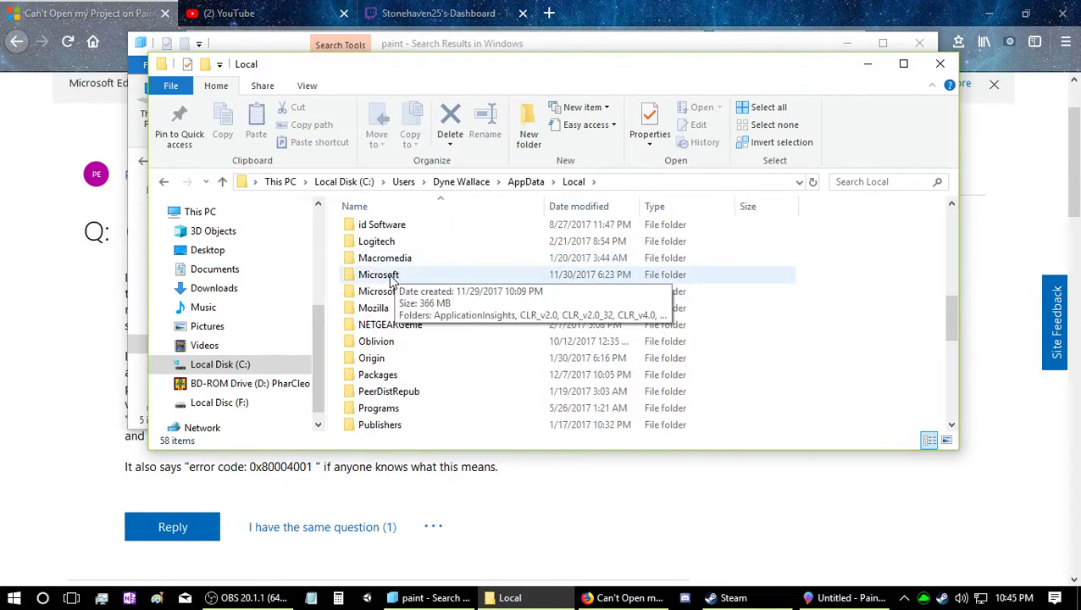
double_click(393, 278)
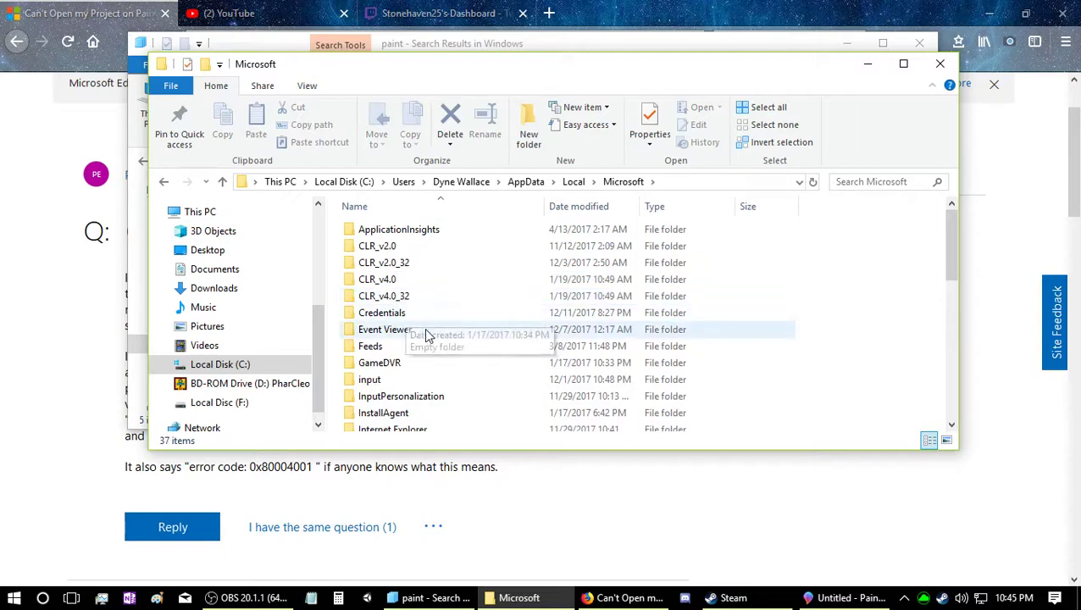
drag(952, 266, 976, 415)
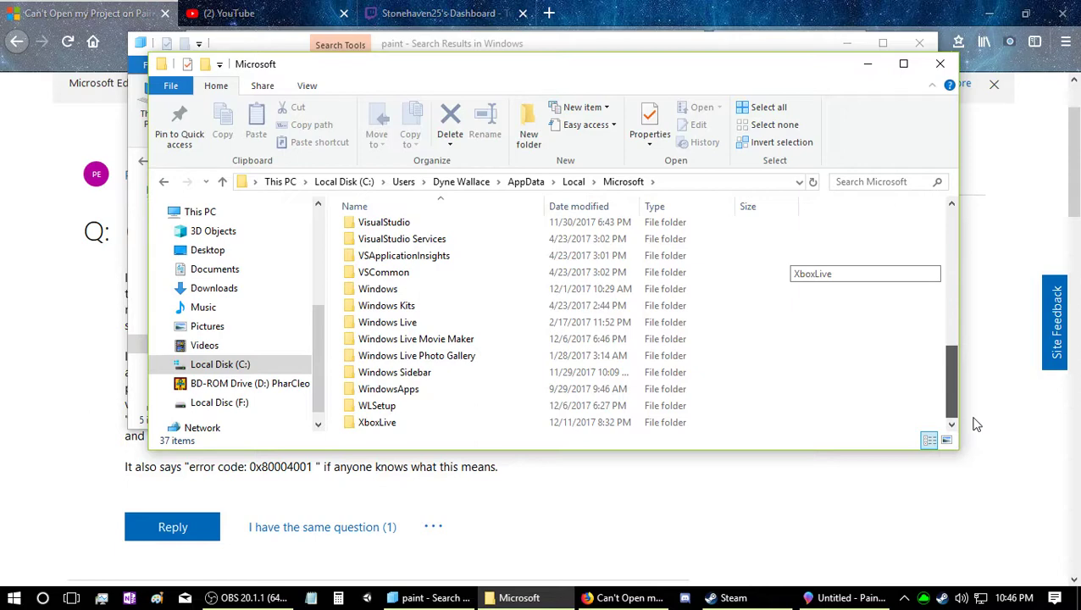
drag(975, 417, 956, 216)
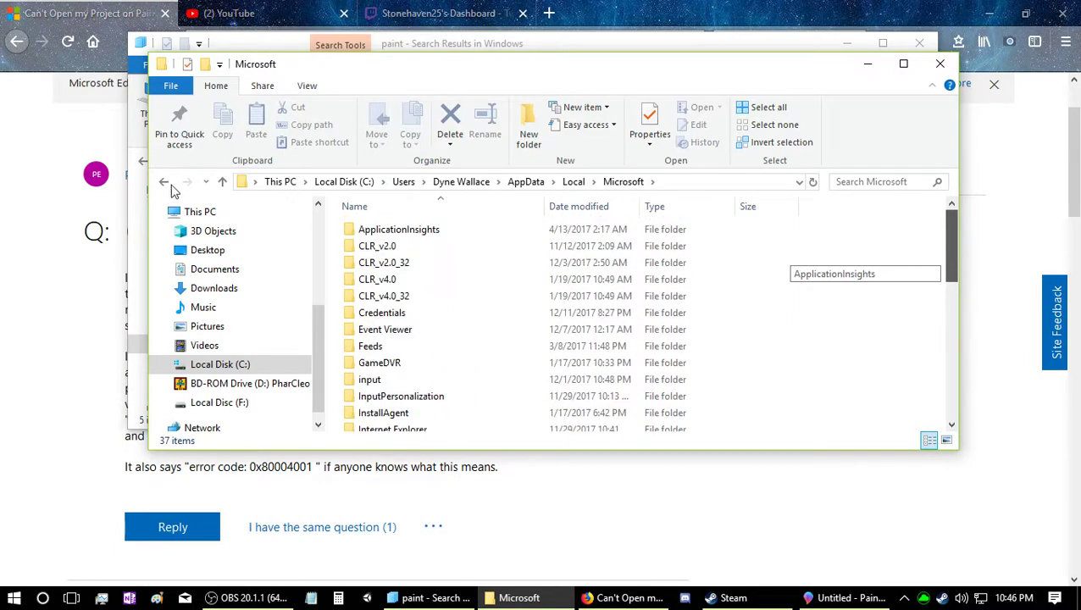
drag(174, 190, 156, 187)
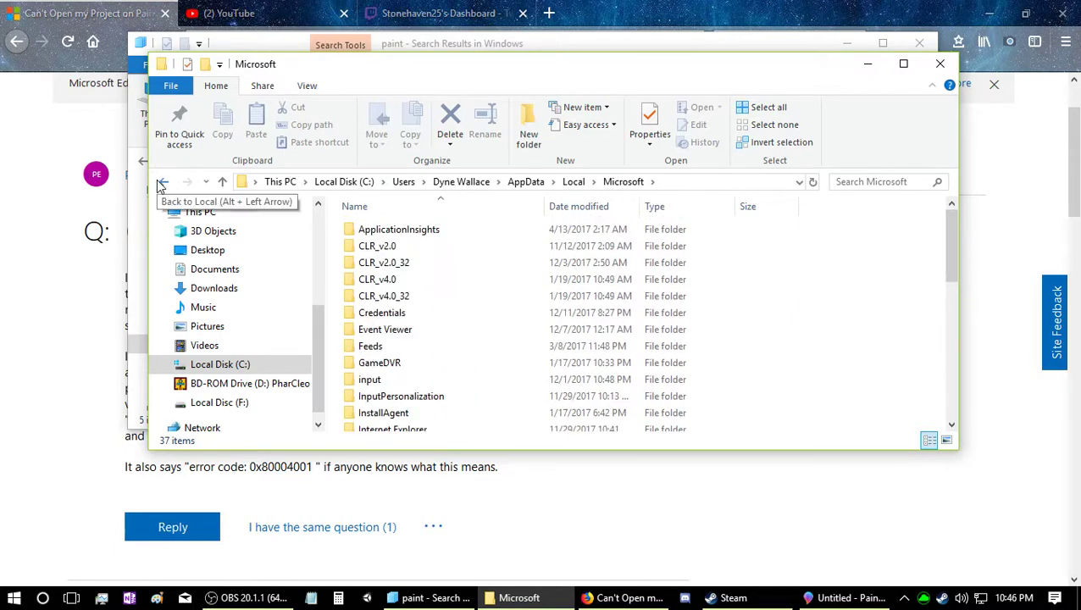
Check ApplicationInsights and its first subfolder inside Microsoft, and return to the folder list in Local.
click(402, 235)
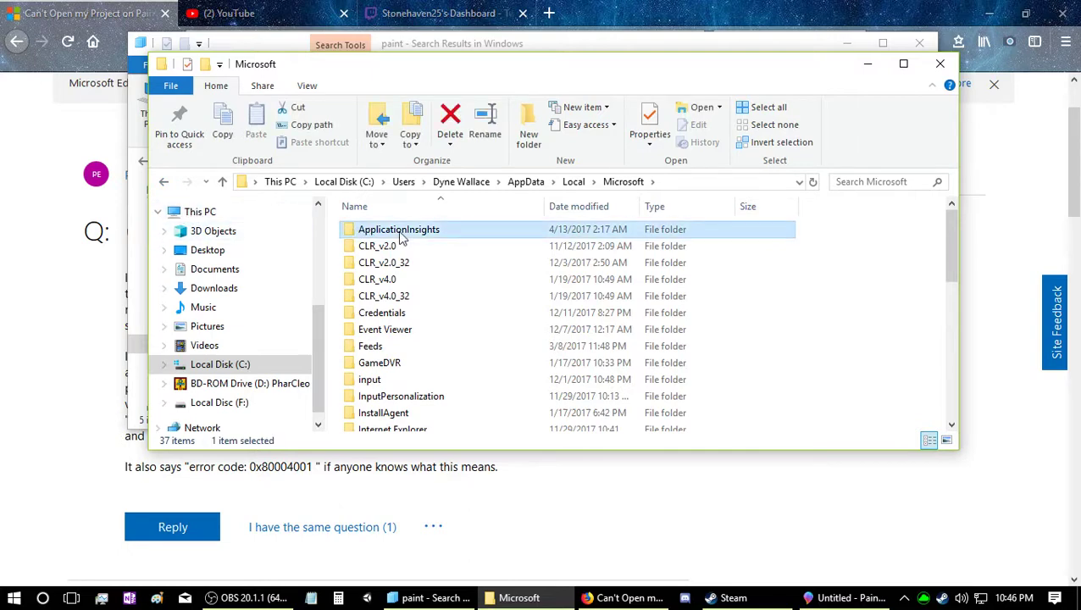
double_click(402, 236)
click(373, 238)
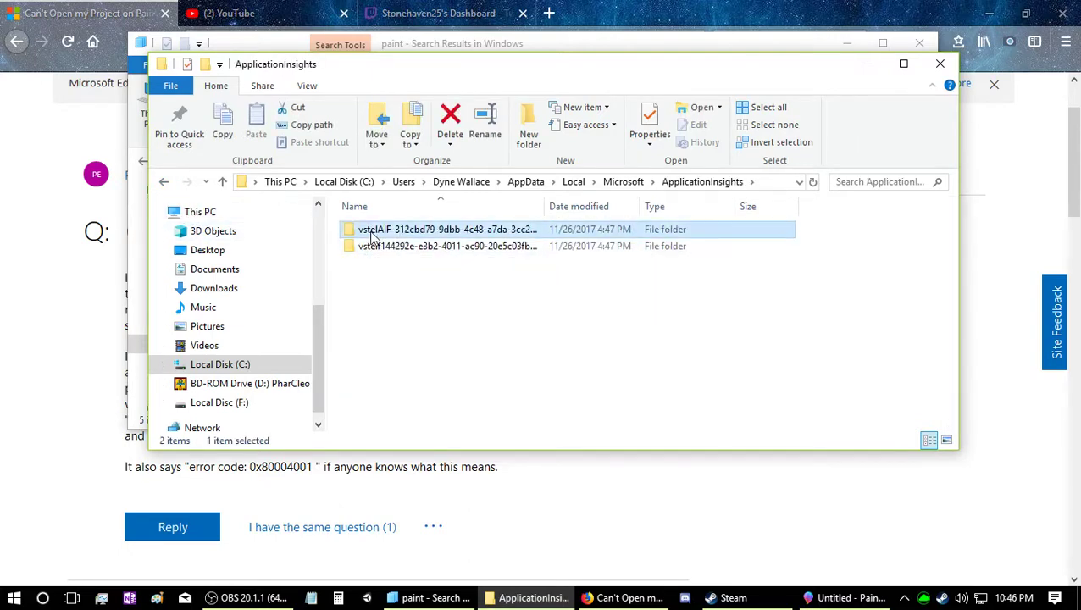
double_click(372, 233)
click(165, 182)
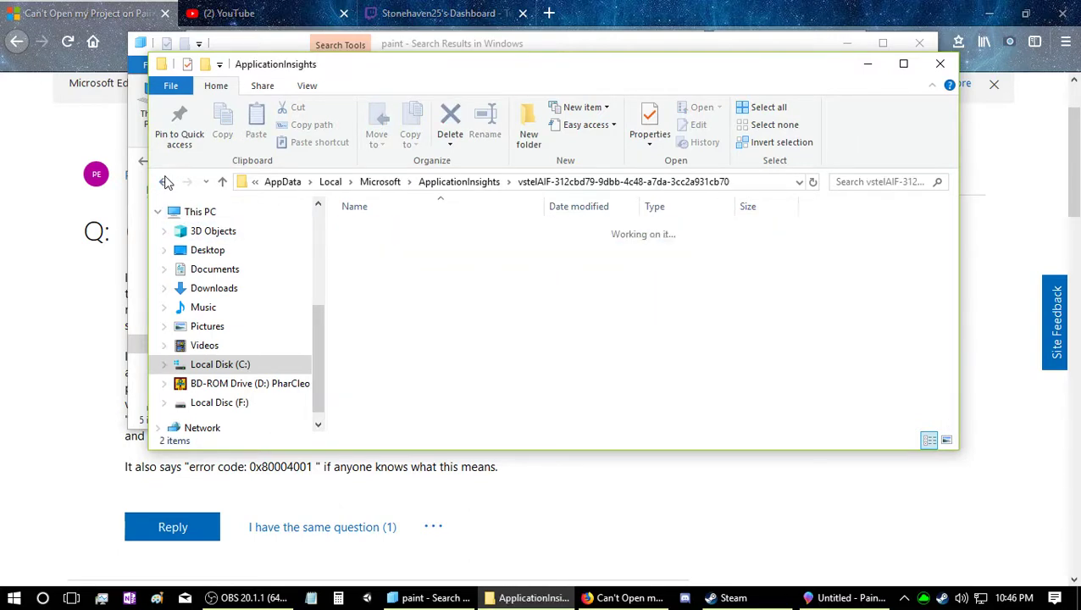
click(166, 182)
click(166, 182)
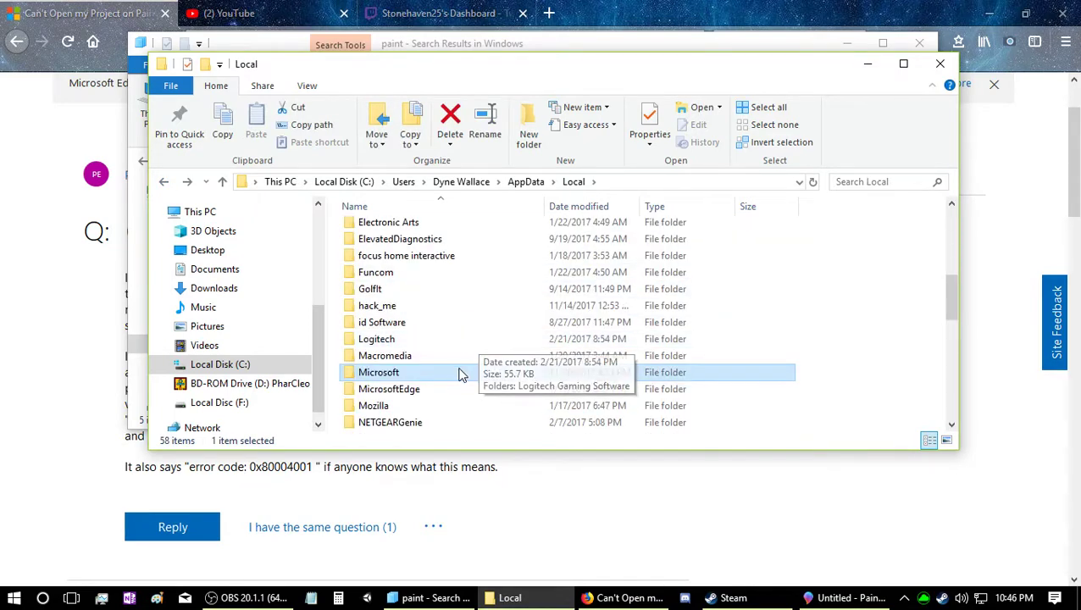
scroll(441, 428, down, 2)
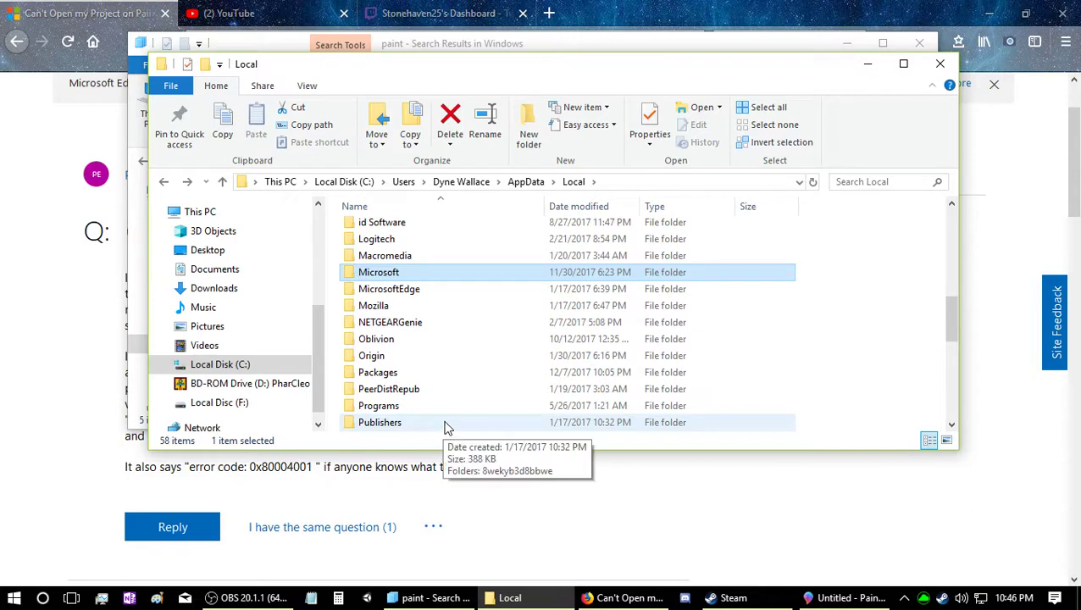
Look through the remaining folders in AppData's Local folder and return to the Windows folder search results.
scroll(428, 380, down, 3)
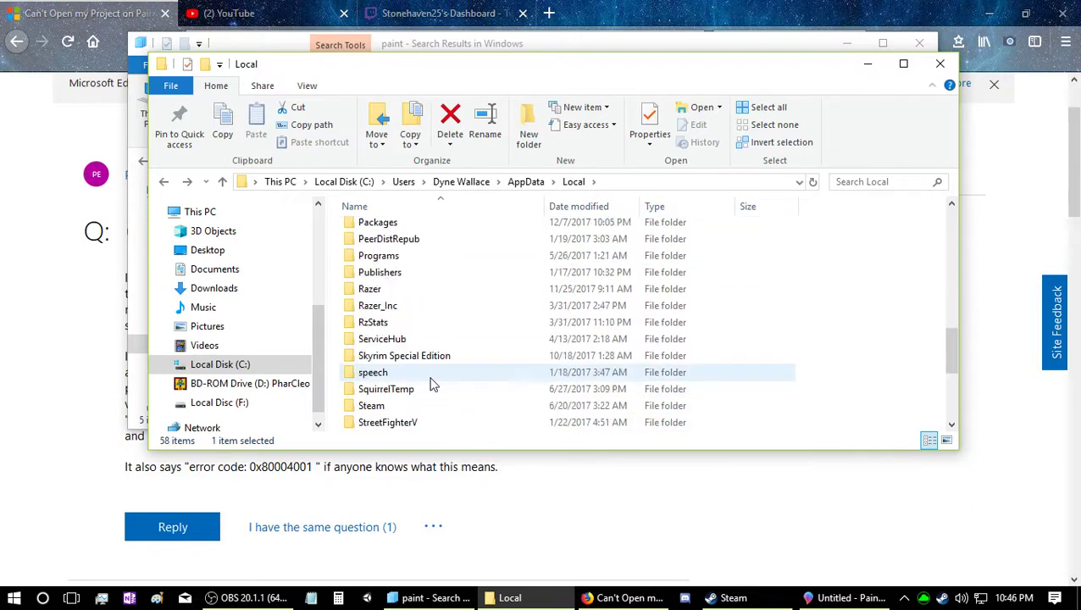
scroll(422, 370, down, 3)
scroll(421, 371, up, 1)
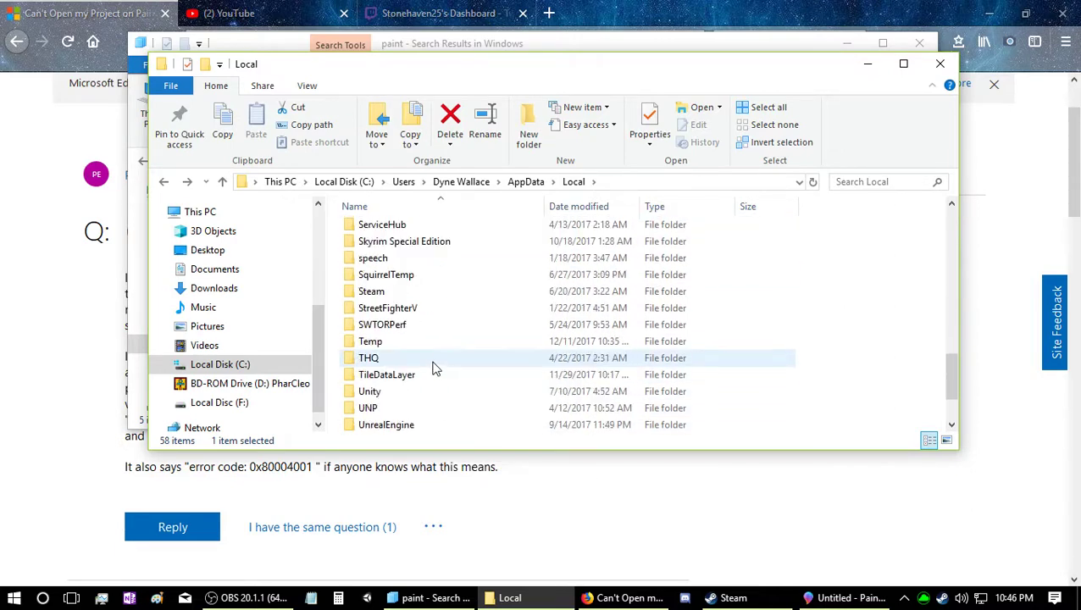
drag(951, 379, 938, 232)
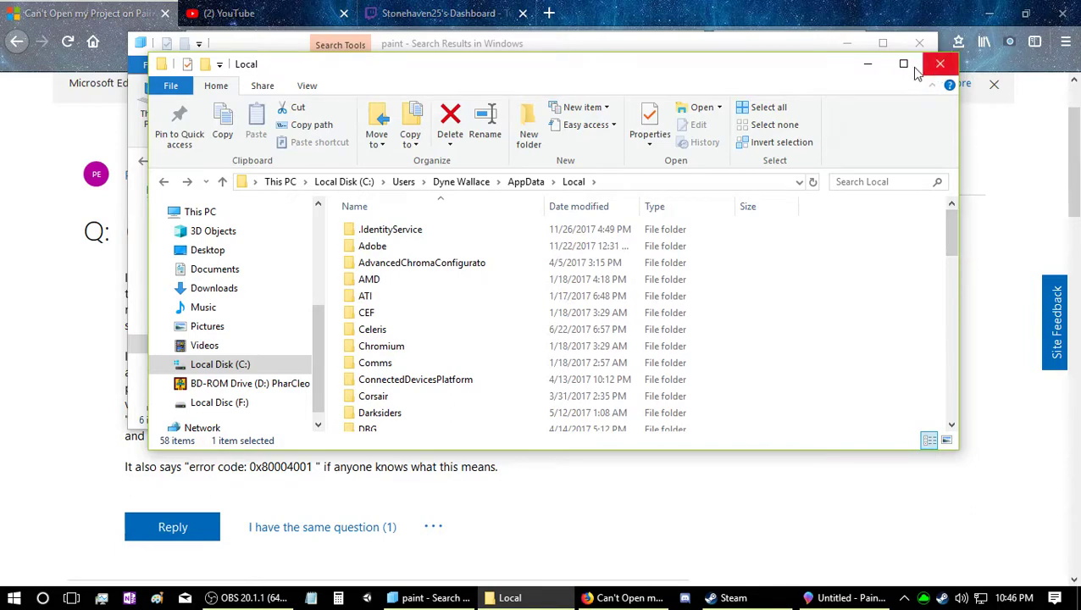
click(940, 64)
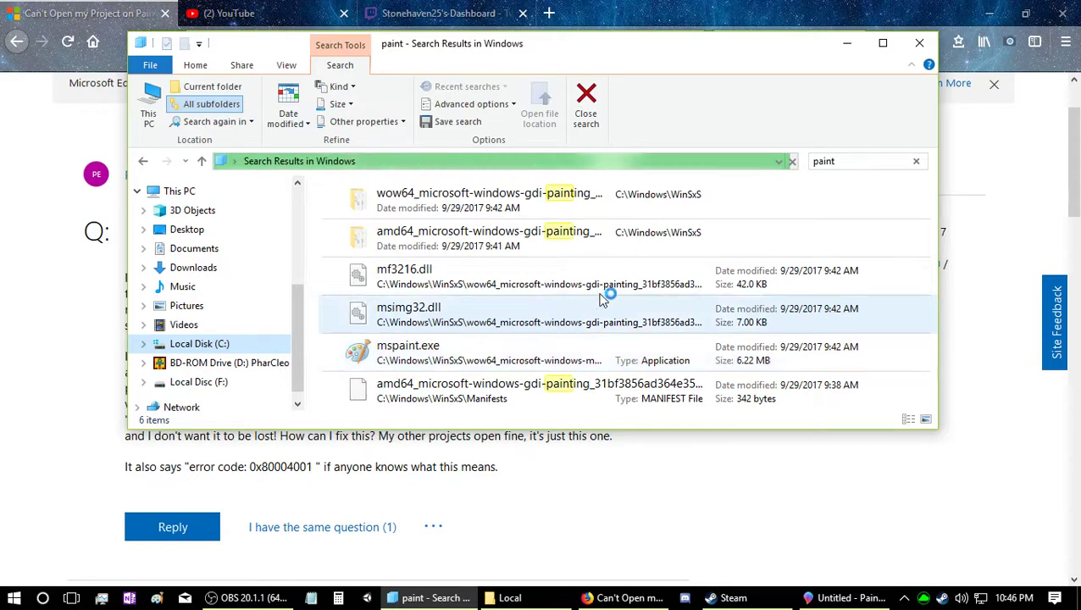
Search the Windows folder and its subfolders for "3d" and look over the first results.
click(847, 161)
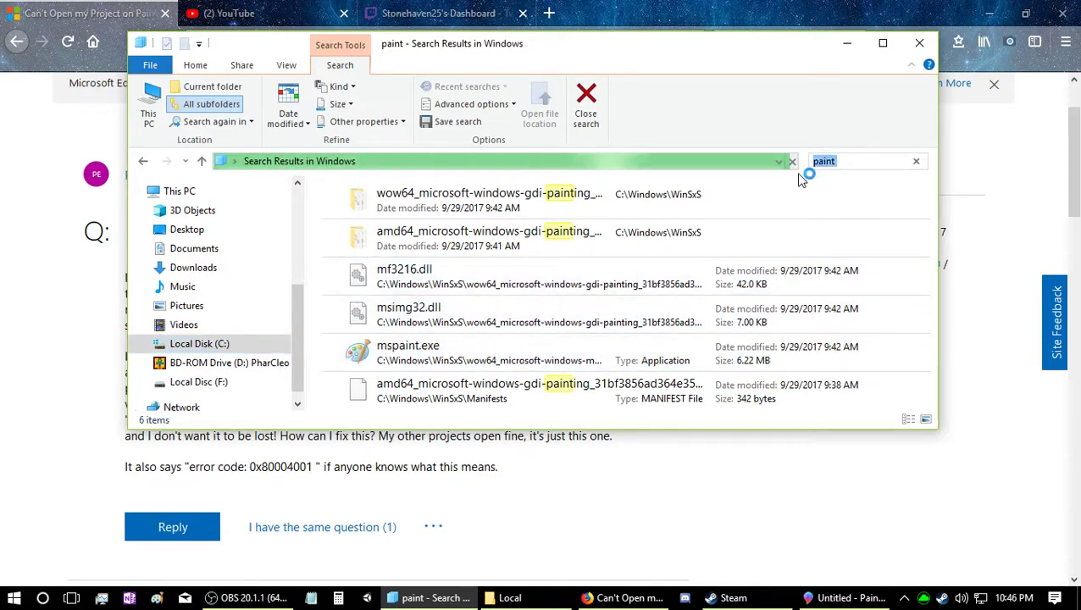
text(3d)
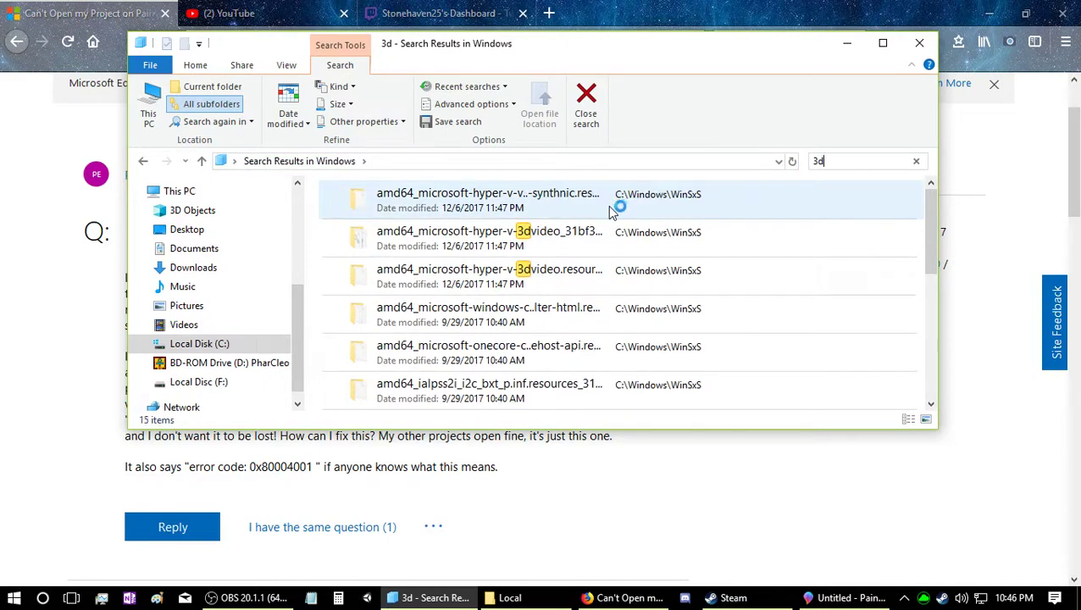
scroll(593, 305, down, 1)
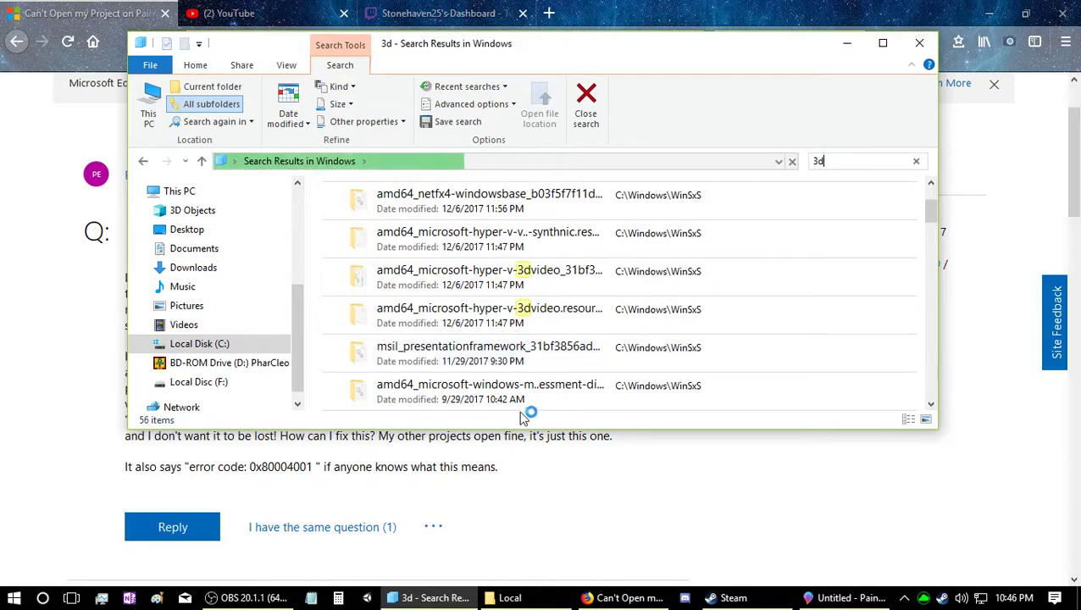
Switch to the forum thread in Firefox and reread the question and the Microsoft reply about DISM and System File Checker.
click(48, 426)
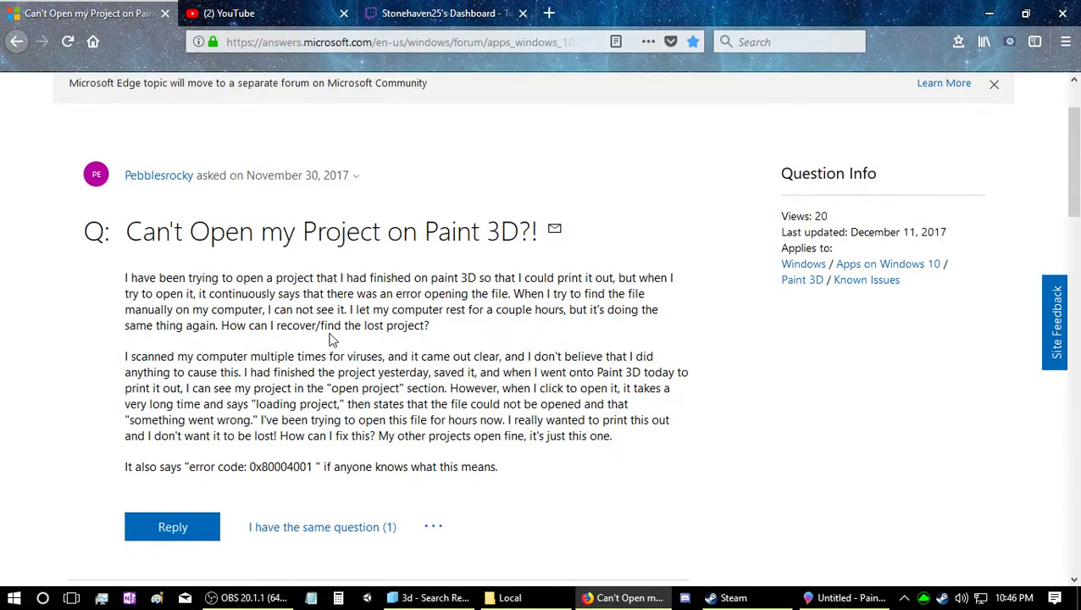
scroll(330, 339, down, 3)
scroll(330, 343, up, 3)
scroll(330, 356, down, 5)
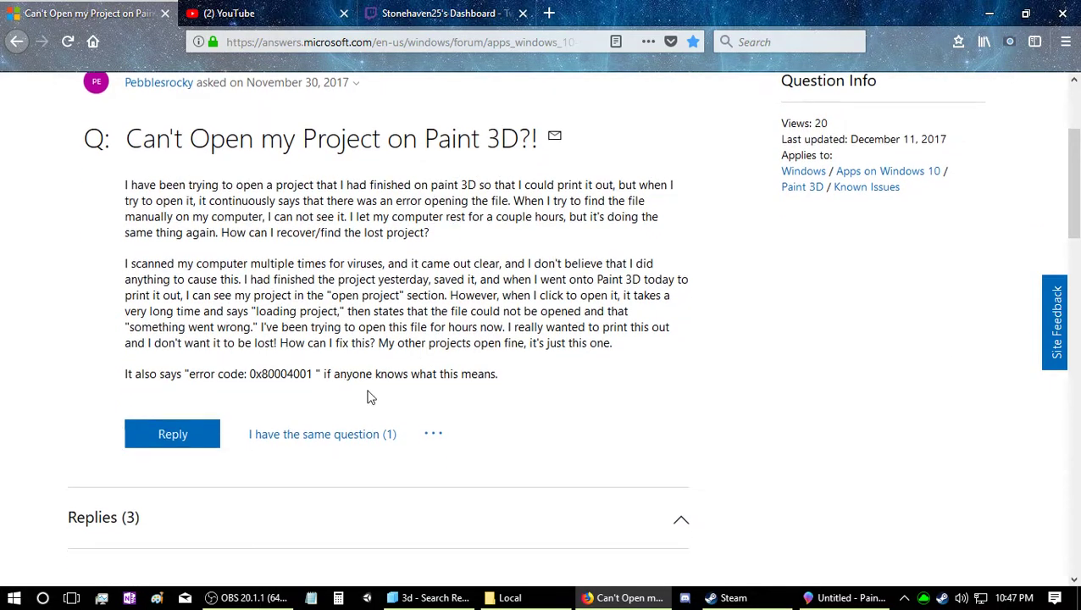
scroll(416, 398, up, 3)
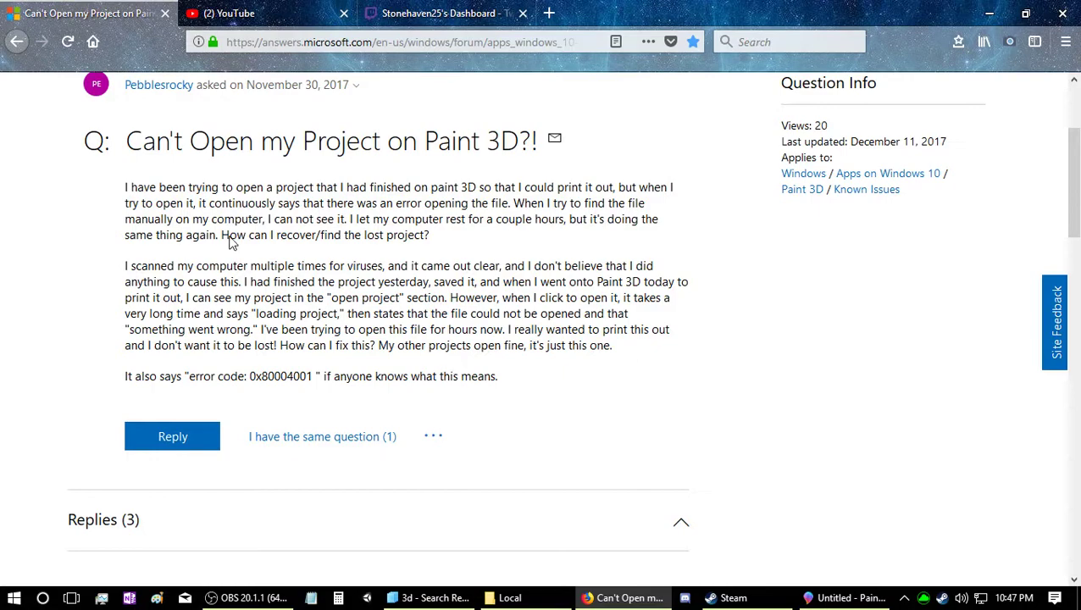
scroll(465, 435, down, 7)
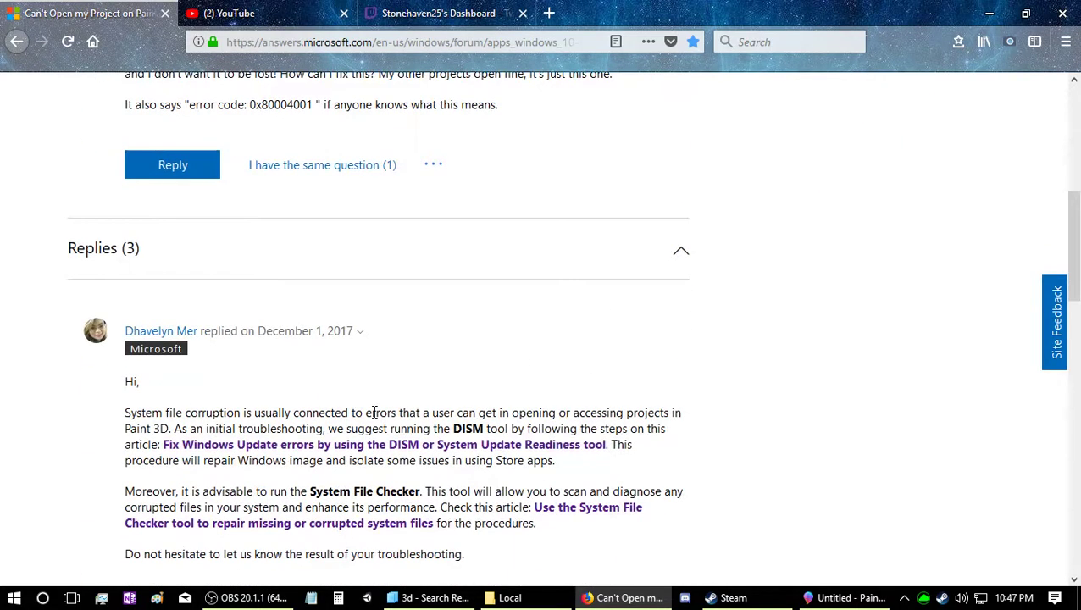
scroll(376, 416, up, 2)
scroll(176, 404, down, 3)
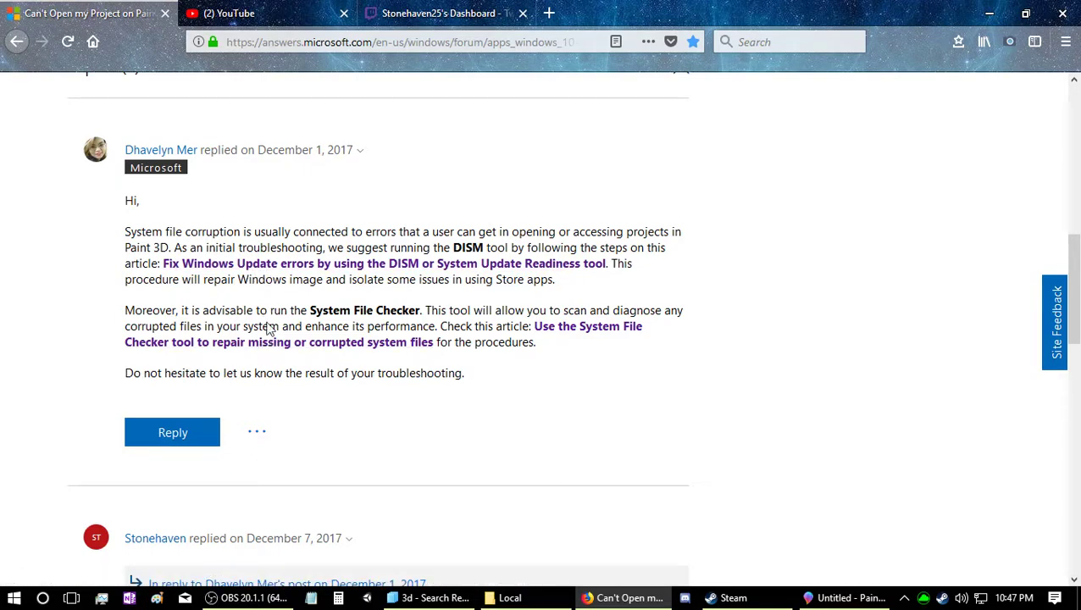
Read the two follow-up replies of December 7, 2017 in the thread, comparing them with the Microsoft reply.
scroll(392, 397, down, 5)
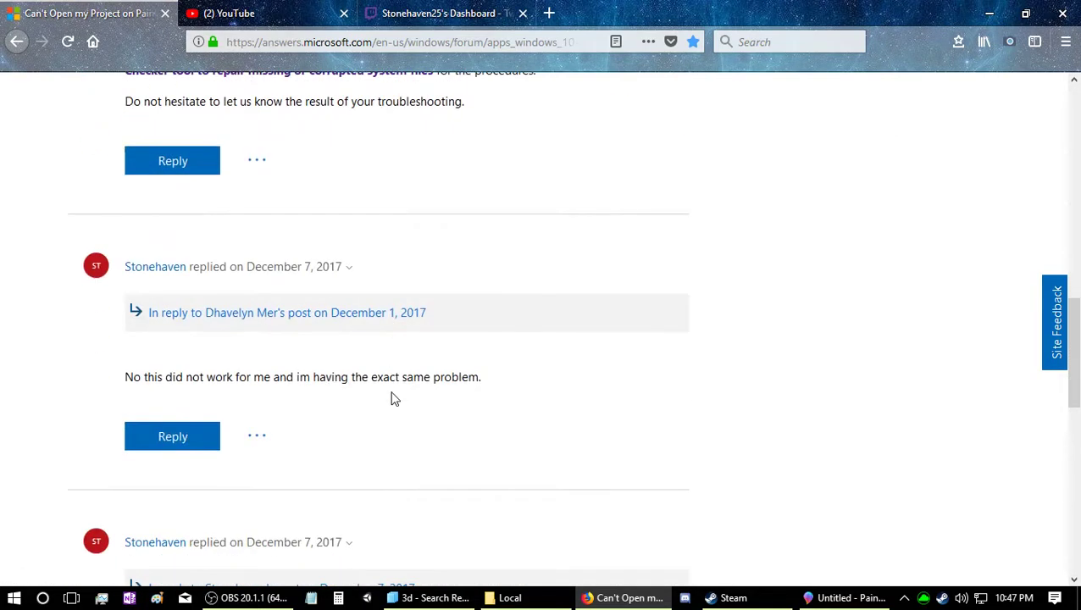
scroll(385, 392, down, 4)
scroll(391, 379, up, 10)
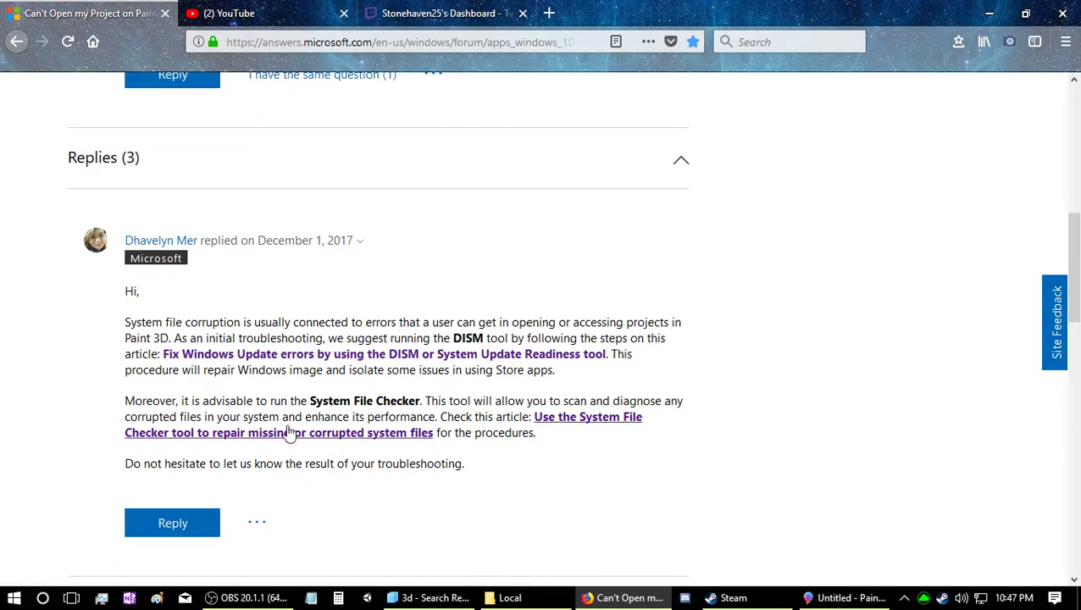
scroll(287, 422, down, 4)
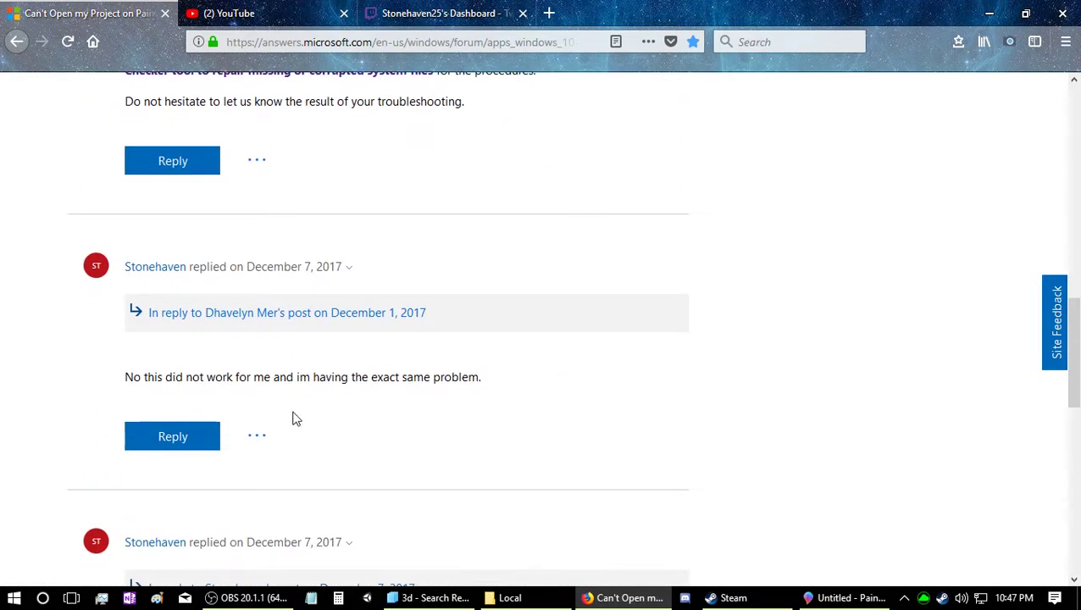
scroll(336, 405, down, 2)
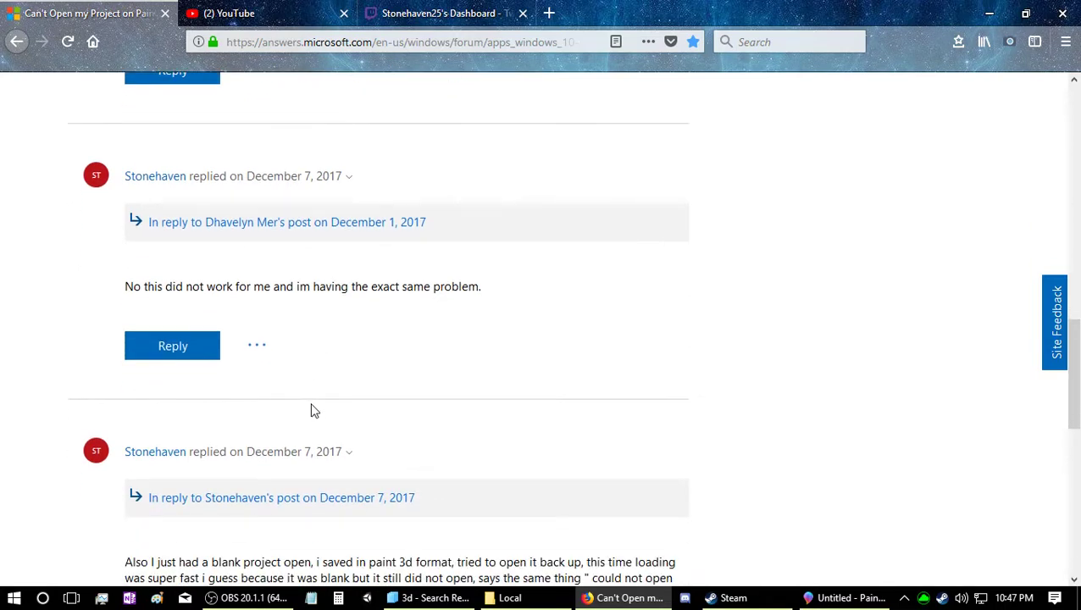
scroll(273, 439, down, 2)
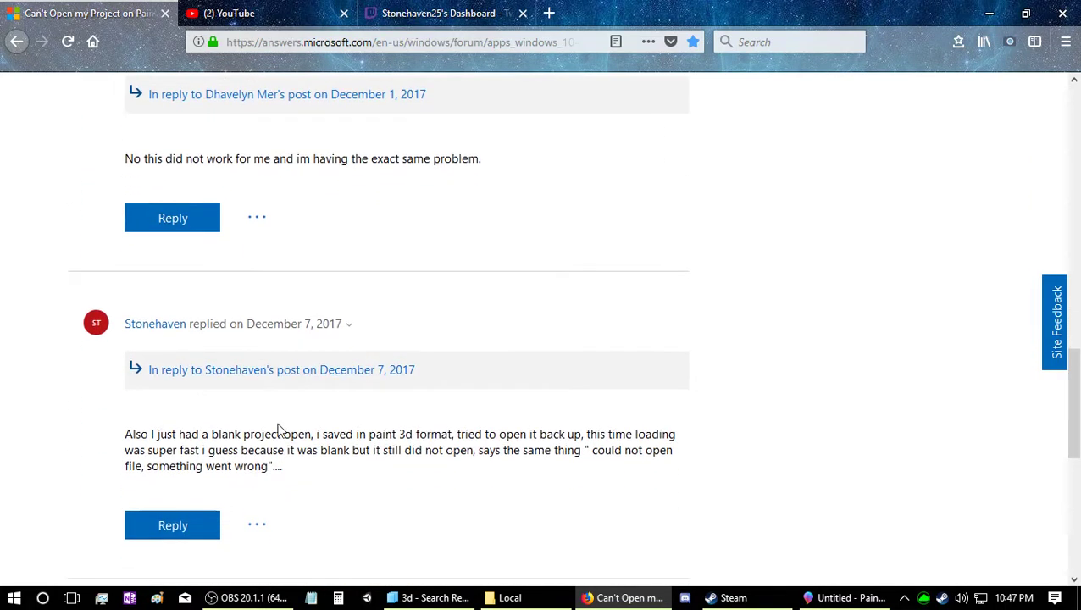
scroll(316, 168, up, 2)
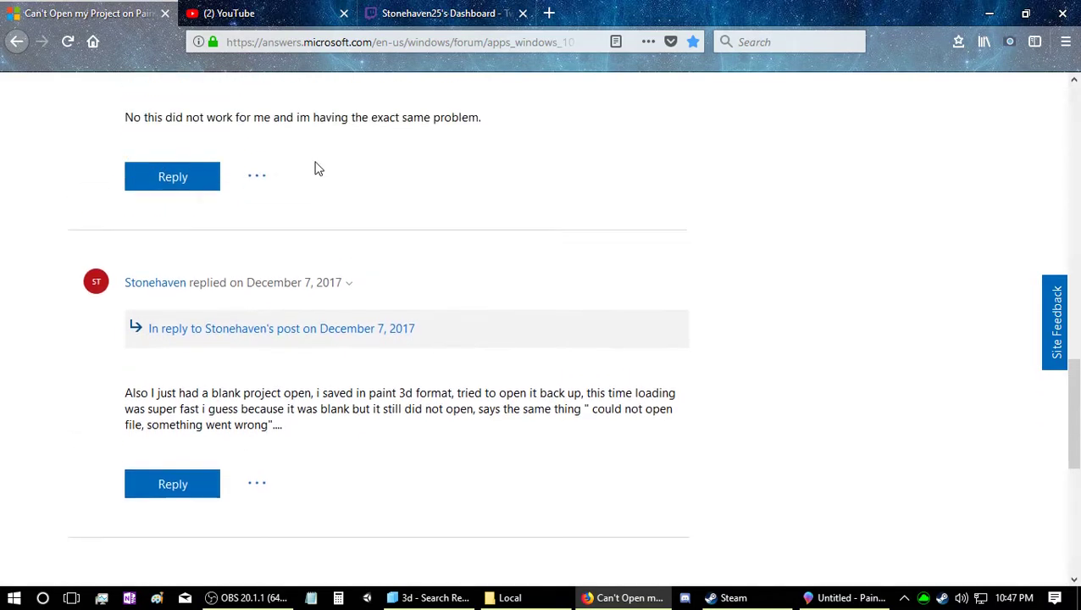
scroll(292, 222, down, 3)
scroll(270, 250, up, 1)
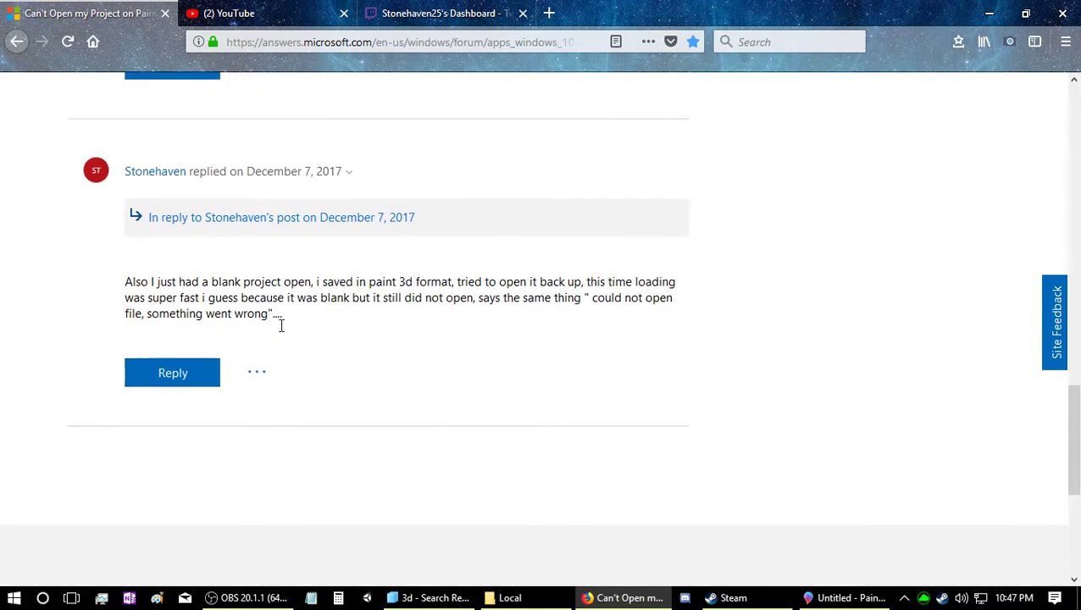
Switch to Paint 3D, restore it to a smaller window, and place it beside the thread's last reply.
click(843, 597)
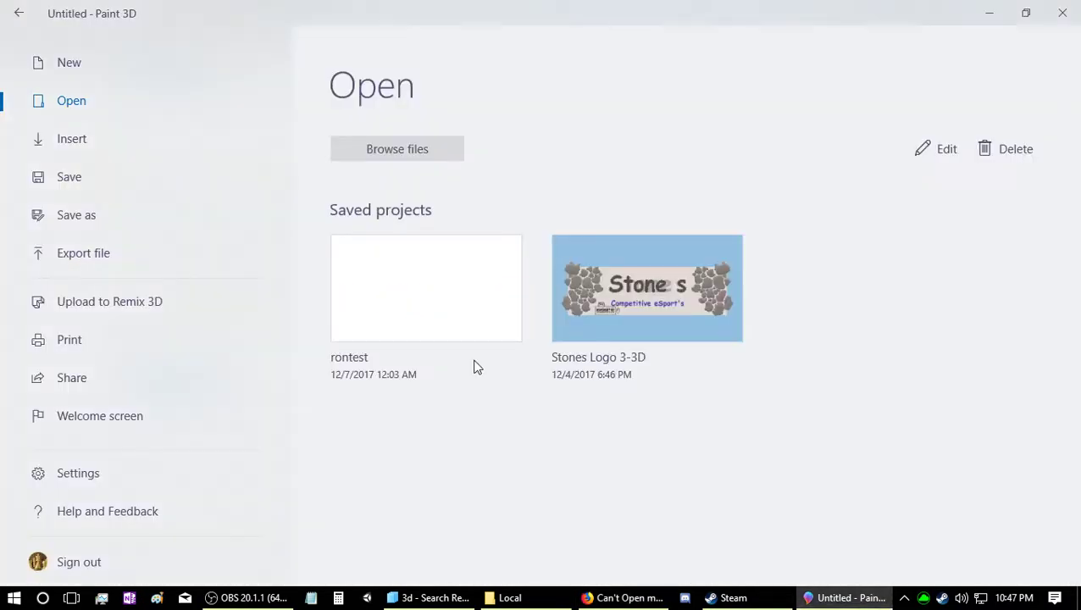
click(1027, 13)
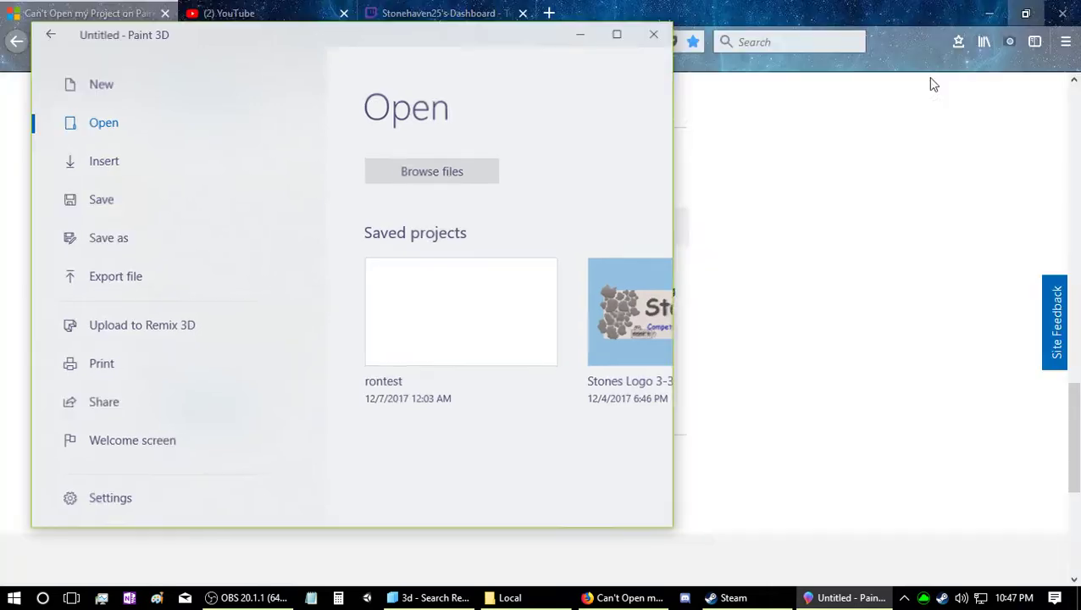
drag(424, 34, 781, 19)
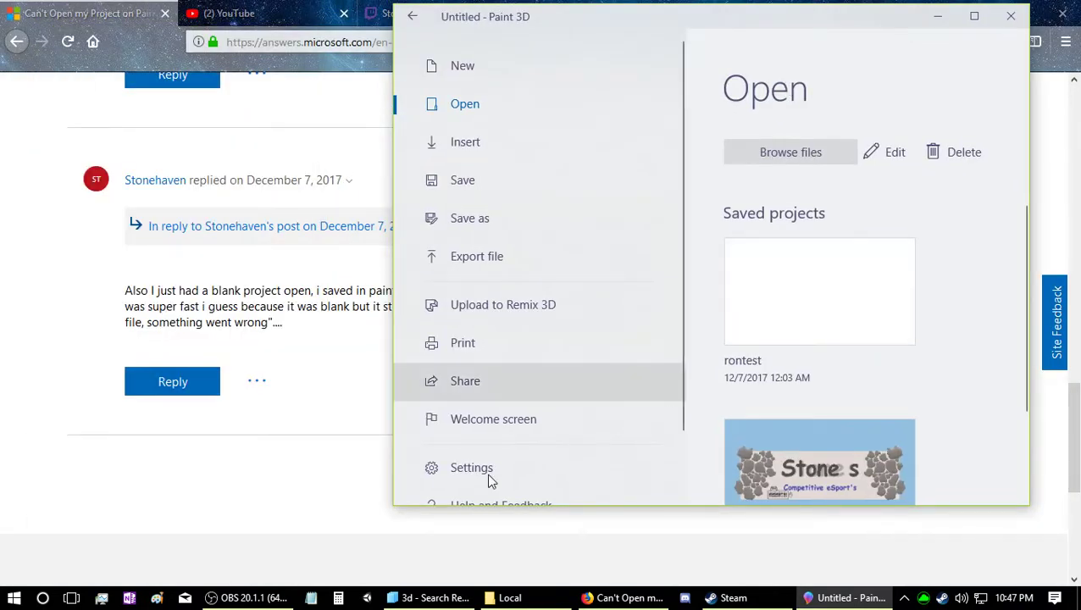
Return to the forum thread and review it from the last reply back up to the question.
click(294, 497)
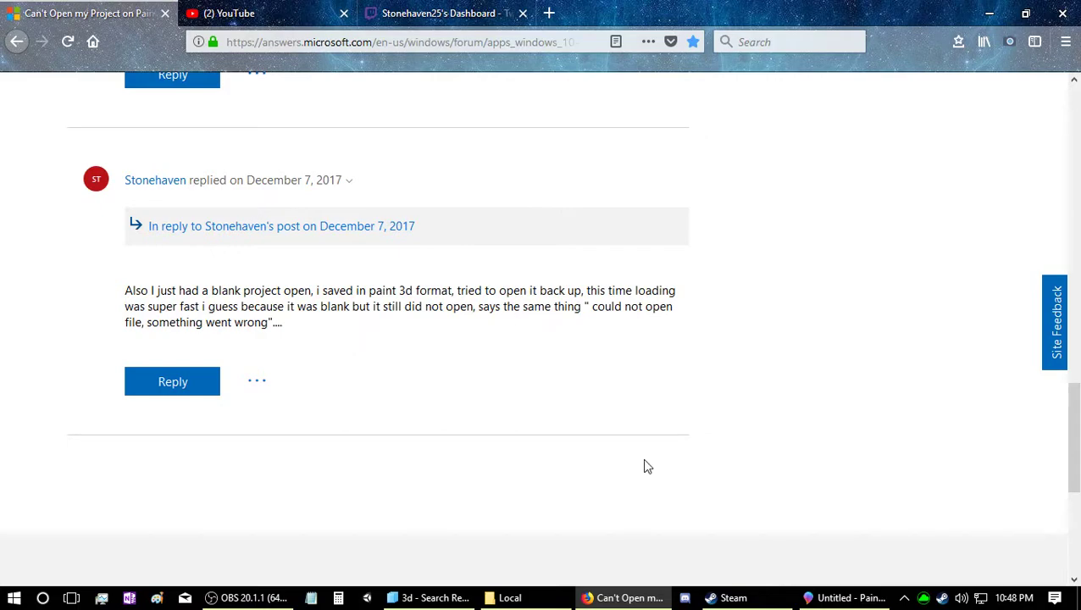
scroll(464, 436, up, 5)
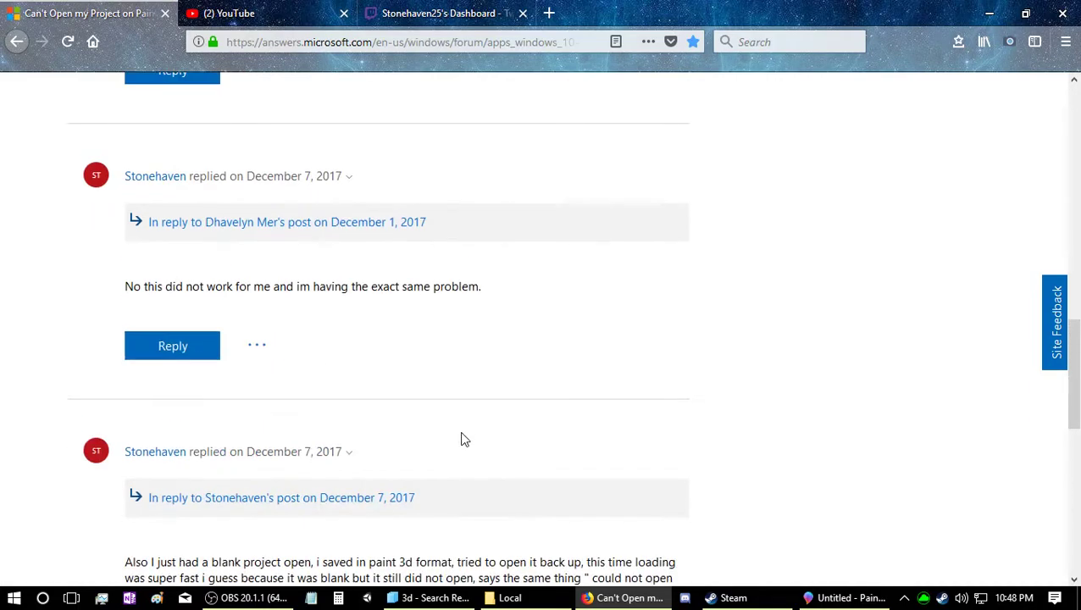
scroll(593, 423, up, 10)
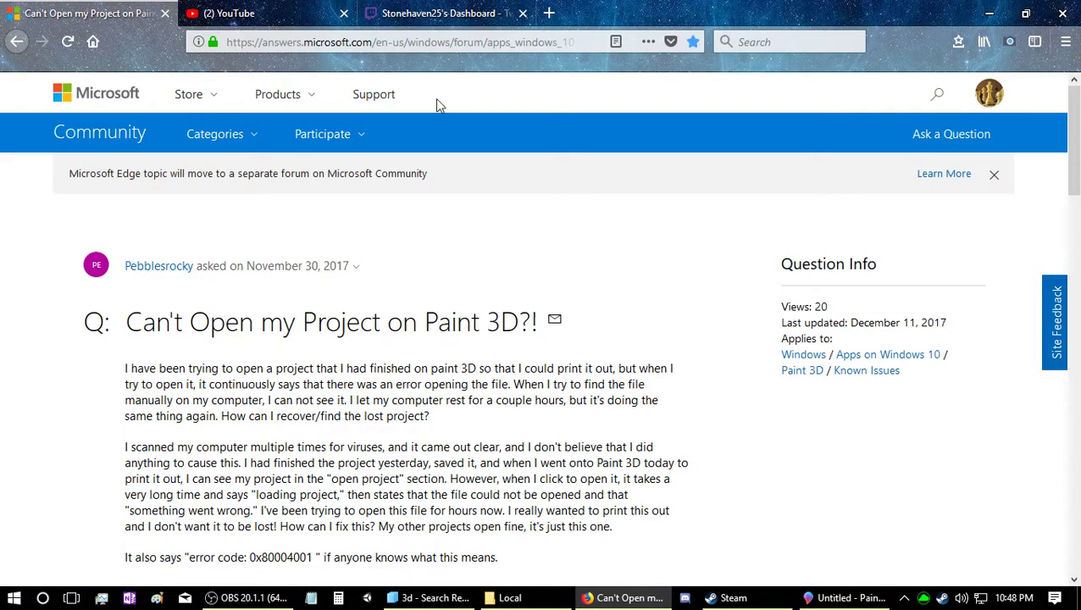
View the YouTube home page, and check the stream information and stats on the Twitch dashboard.
click(267, 20)
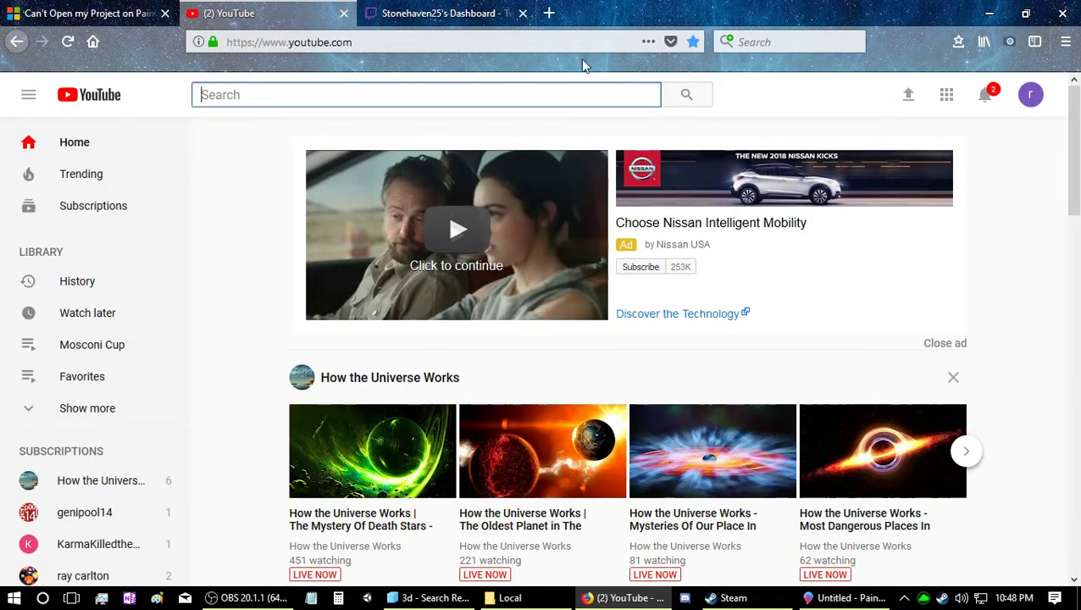
click(417, 13)
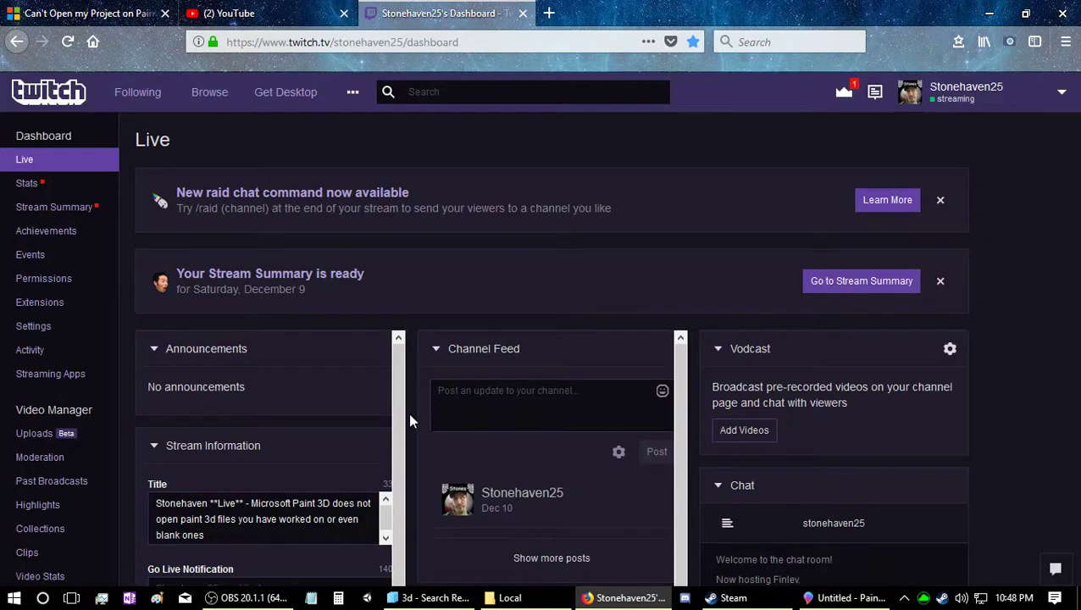
scroll(410, 422, down, 3)
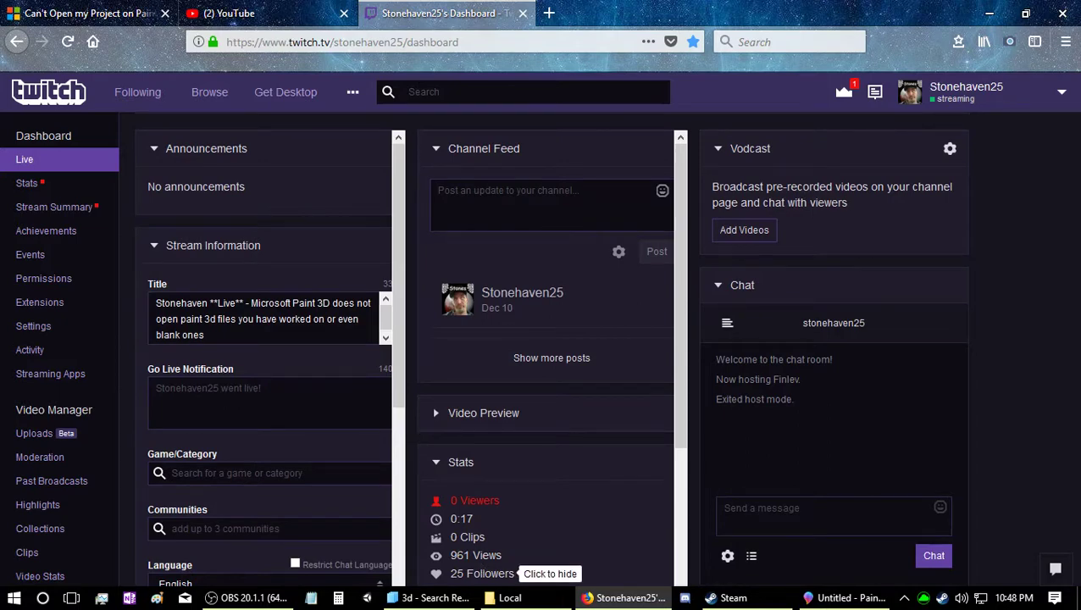
Switch to Paint 3D and look through the saved projects rontest and Stones Logo 3-3D.
mouse_move(539, 607)
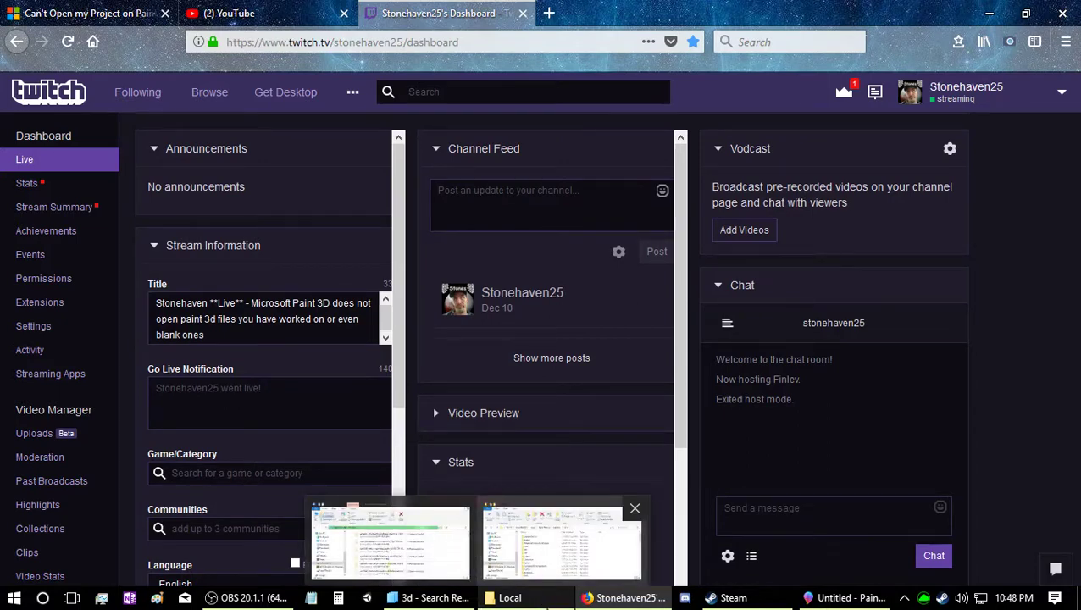
click(843, 597)
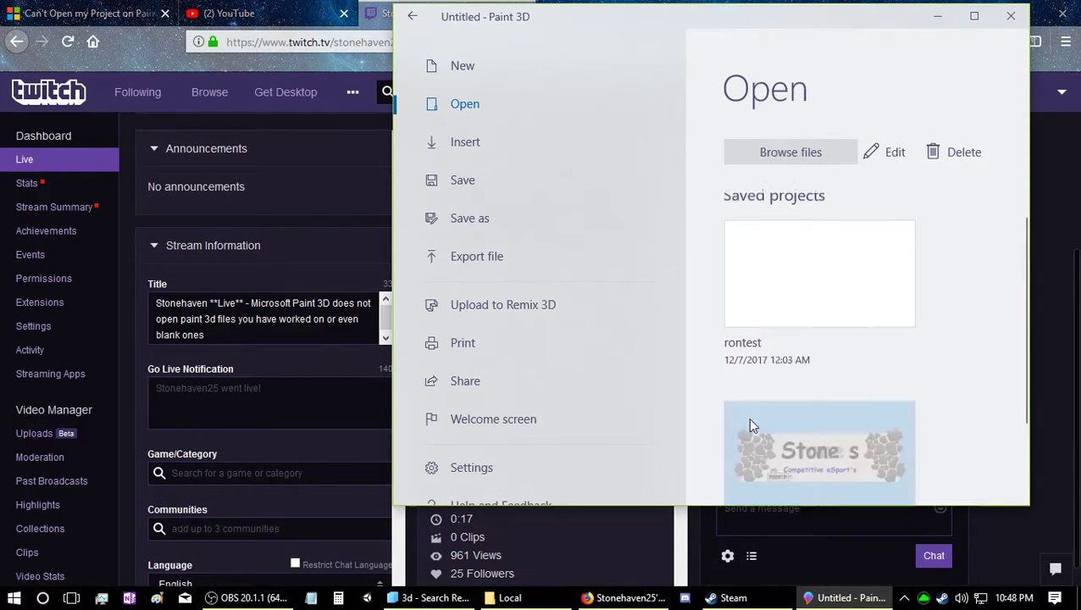
scroll(749, 424, down, 1)
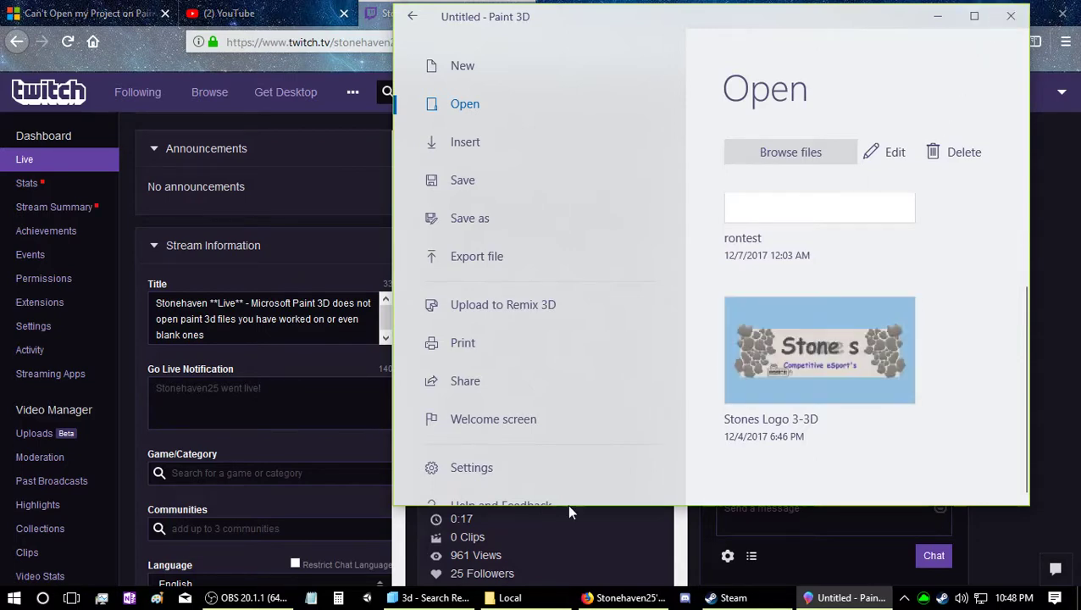
Bring up the Local folder, switch to the "3d" search results for Windows, and examine the listed files.
click(510, 598)
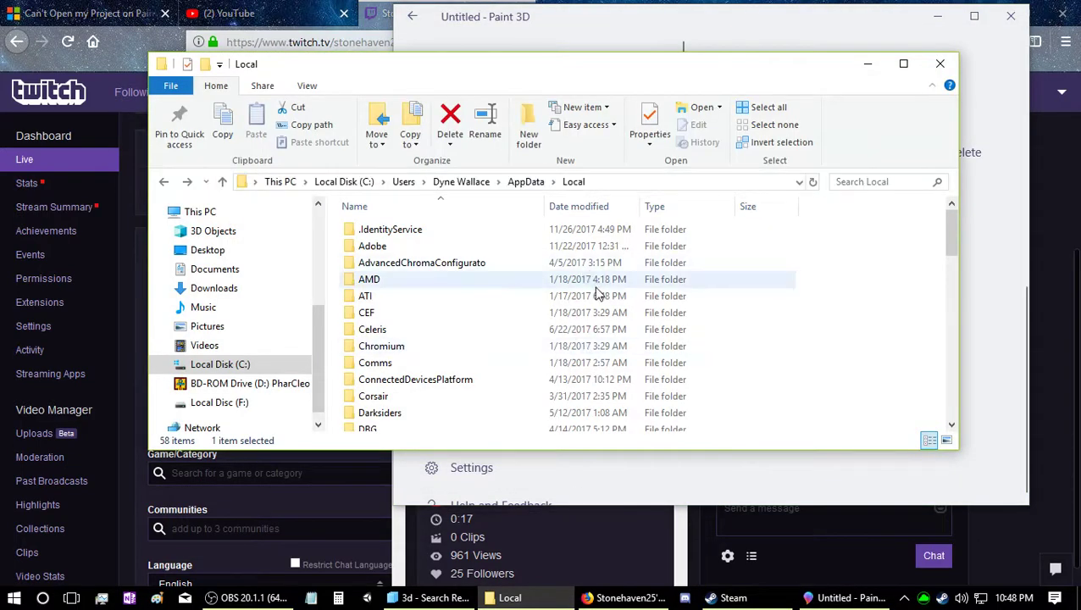
click(431, 598)
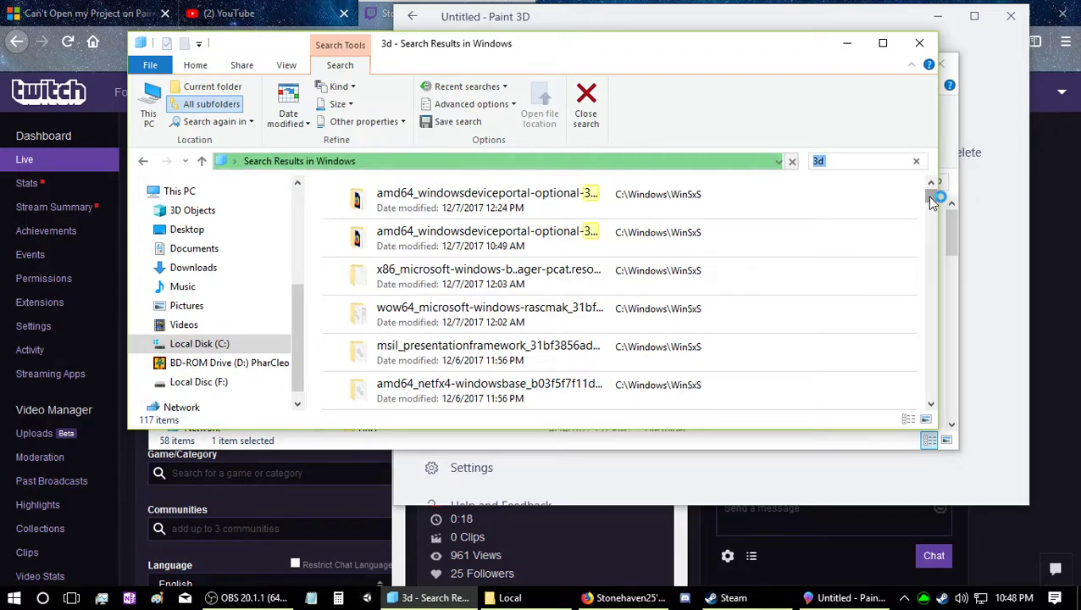
drag(930, 198, 932, 385)
scroll(661, 315, up, 1)
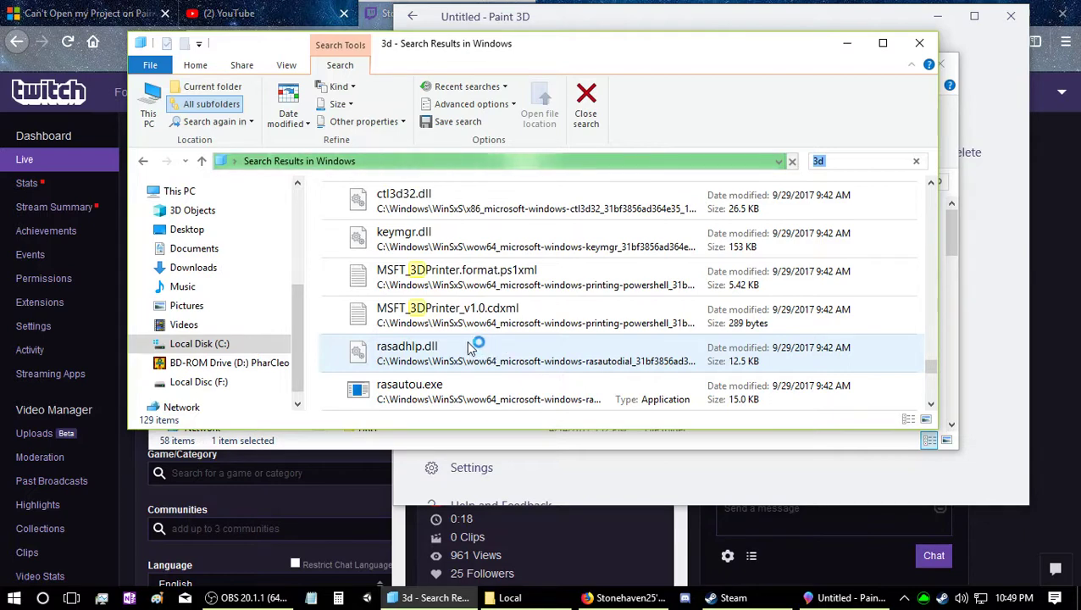
scroll(541, 352, up, 6)
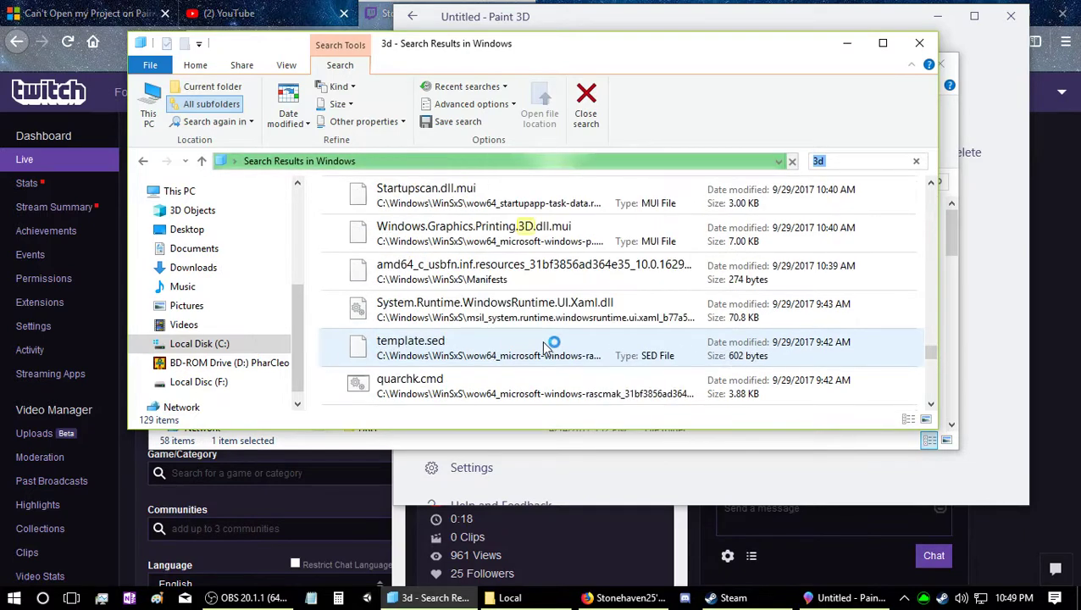
Examine the "3d" search results for the Windows folder, from the WinSxS files back up to the first entries.
scroll(572, 360, down, 3)
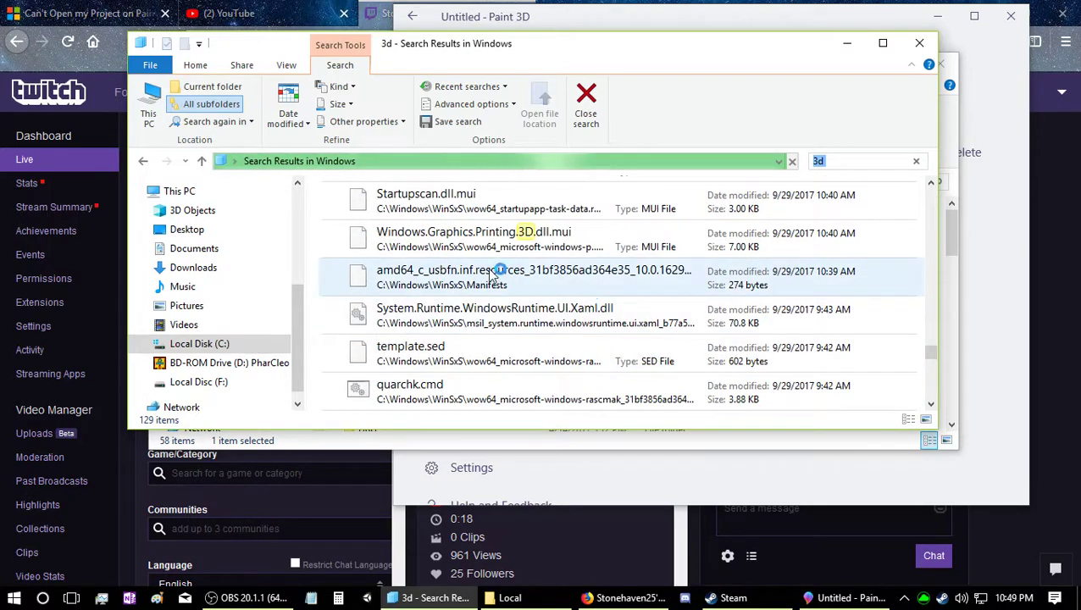
scroll(603, 285, up, 5)
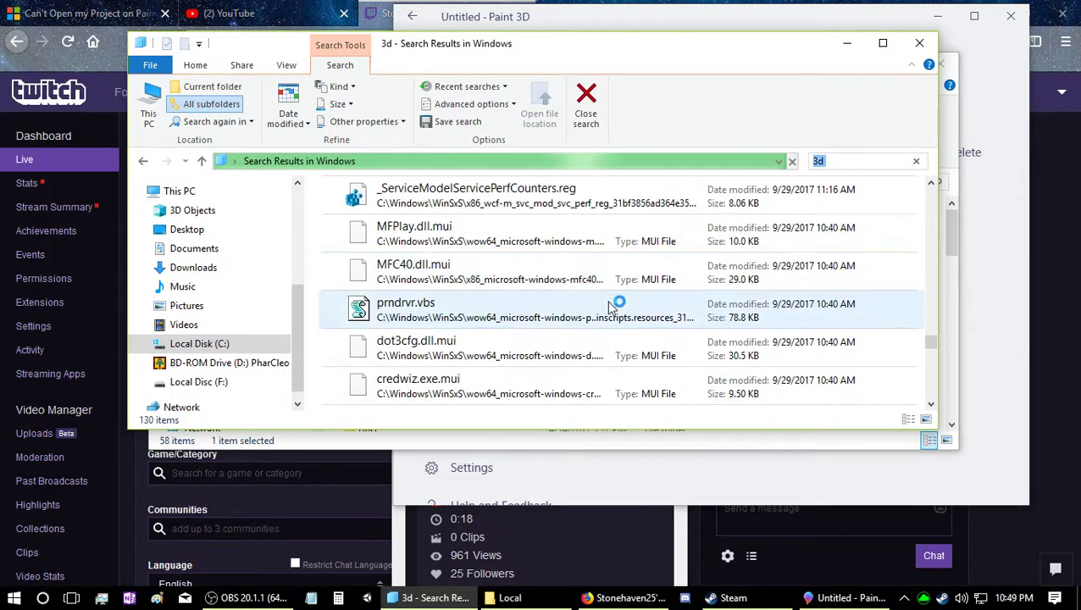
scroll(607, 343, up, 3)
scroll(606, 344, down, 3)
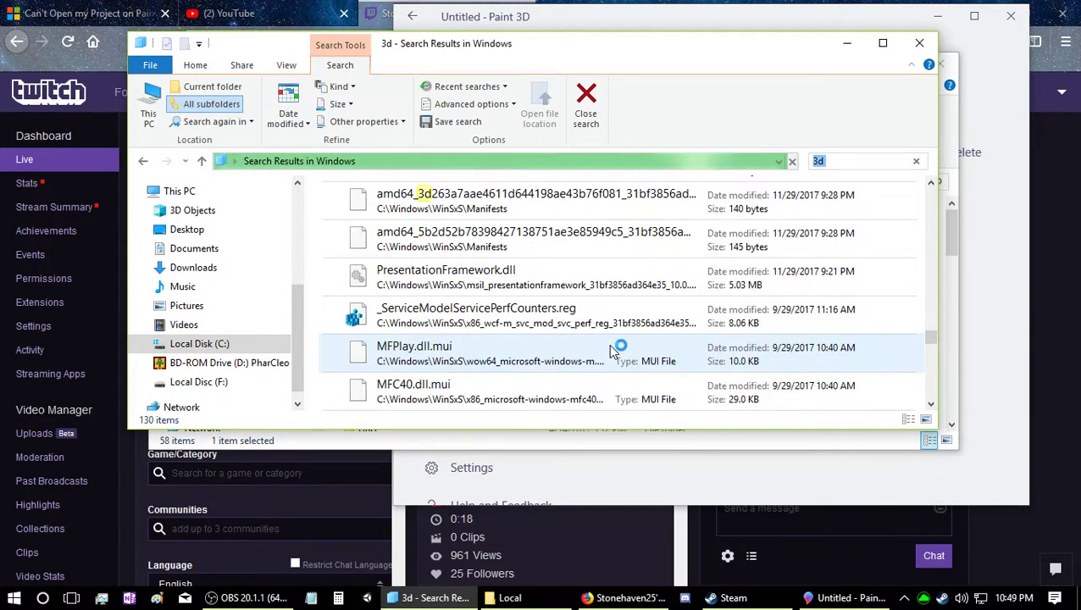
scroll(609, 346, up, 3)
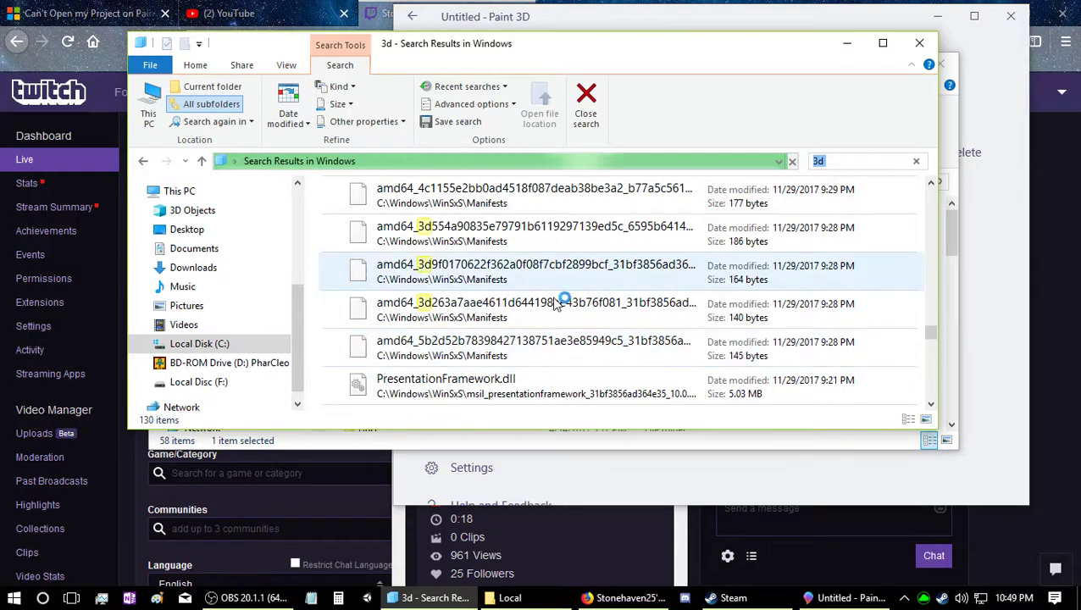
scroll(571, 311, up, 4)
scroll(573, 316, up, 5)
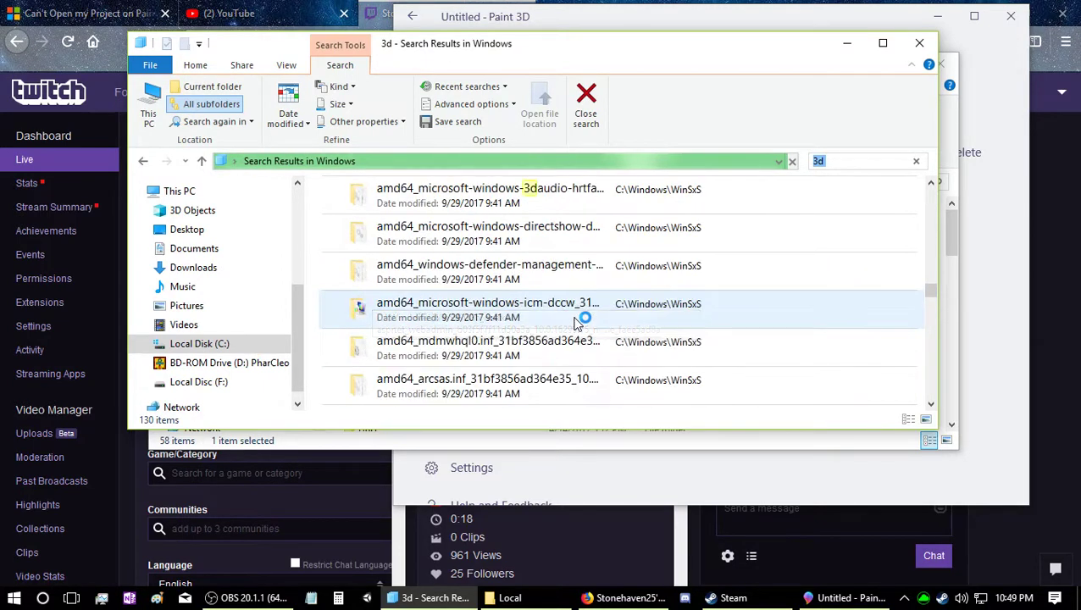
scroll(576, 322, up, 5)
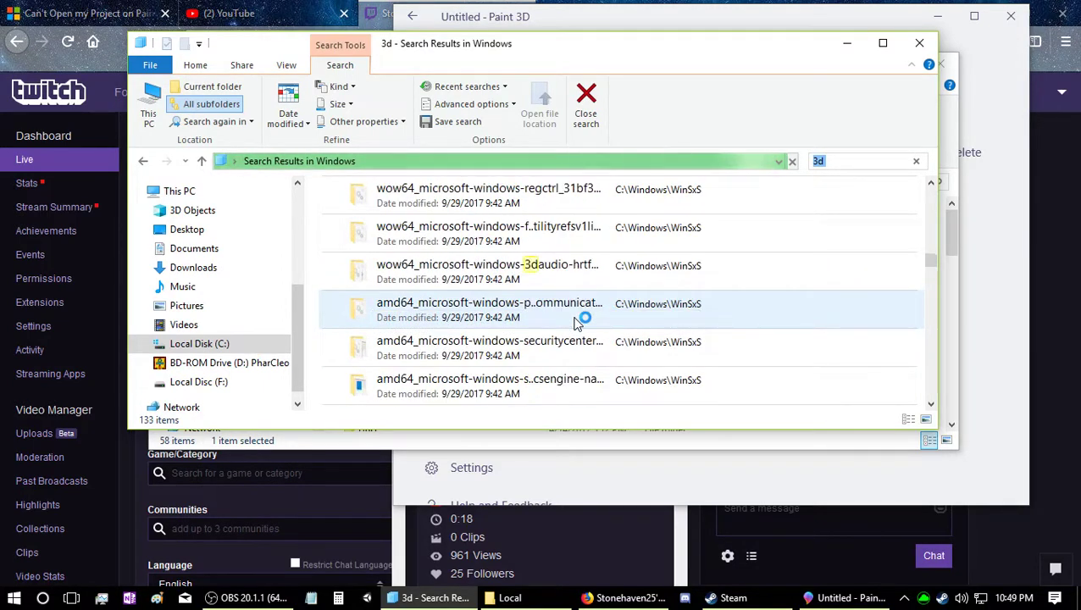
scroll(576, 322, up, 5)
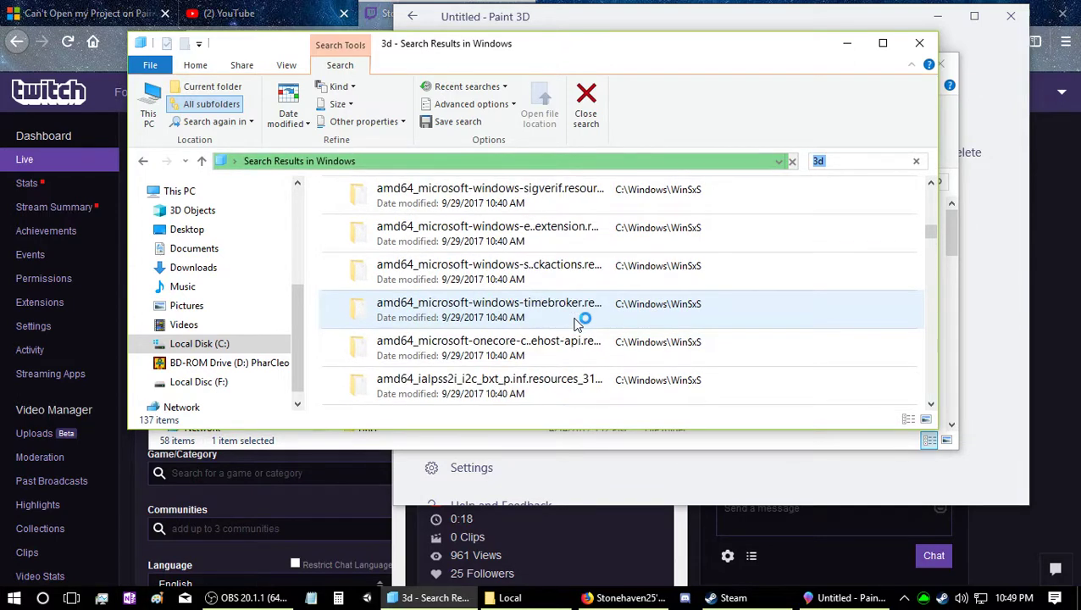
scroll(576, 322, up, 5)
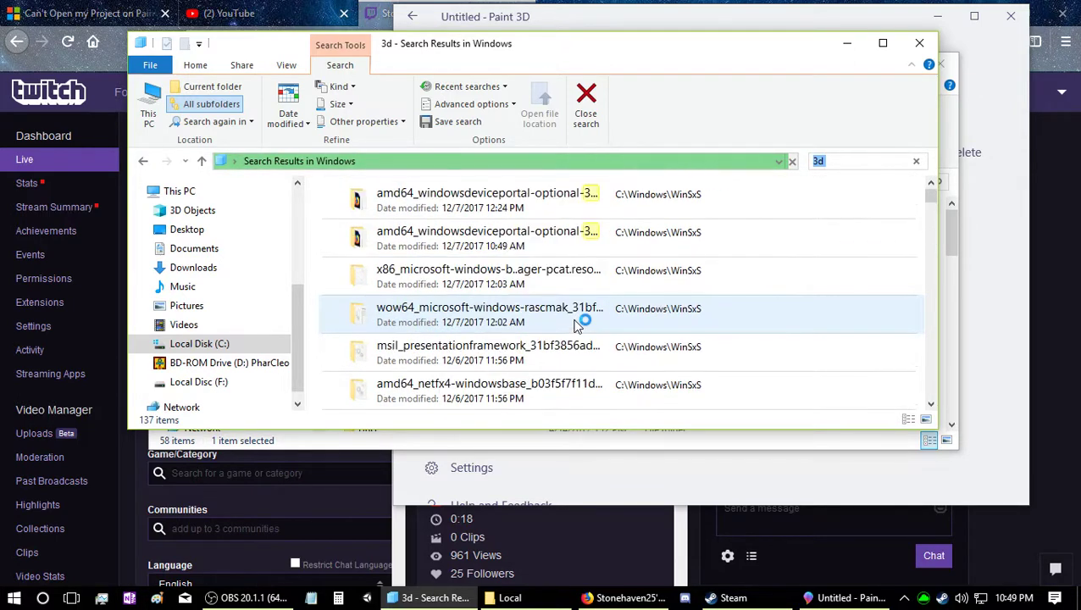
scroll(578, 326, down, 2)
scroll(578, 327, up, 3)
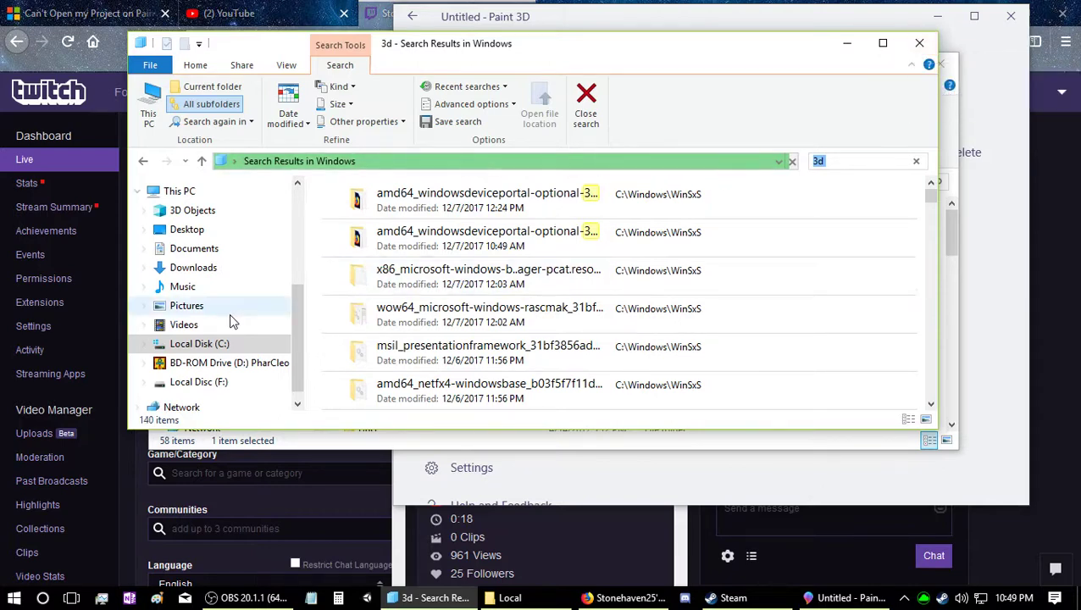
Open Program Files (x86) on Local Disk (C:) and look through its folders from beginning to end and back.
click(214, 344)
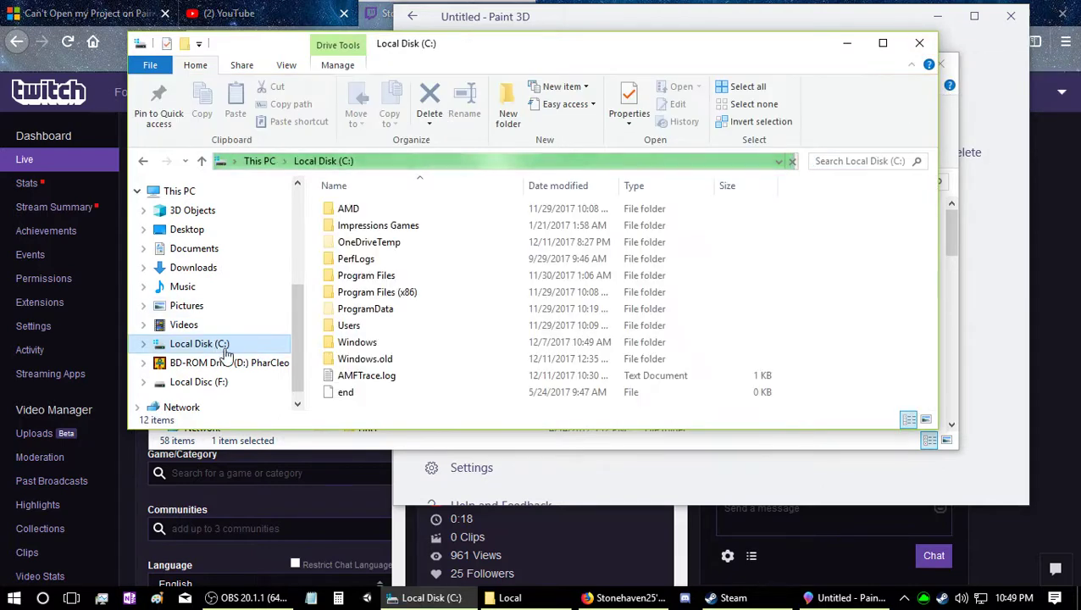
double_click(382, 294)
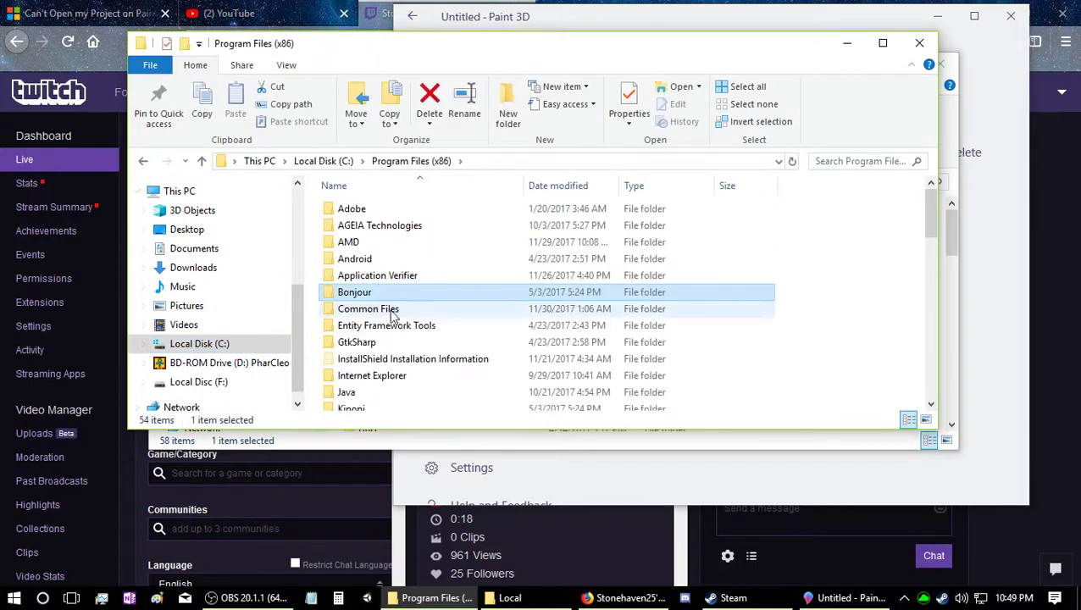
scroll(398, 331, down, 13)
scroll(431, 359, up, 4)
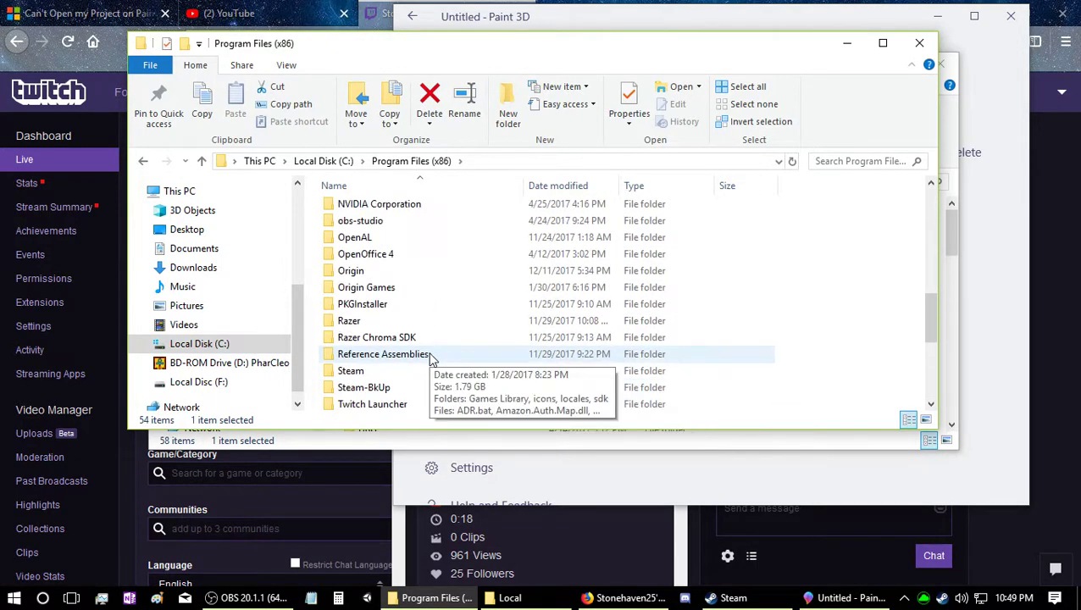
scroll(431, 358, down, 4)
scroll(433, 354, up, 3)
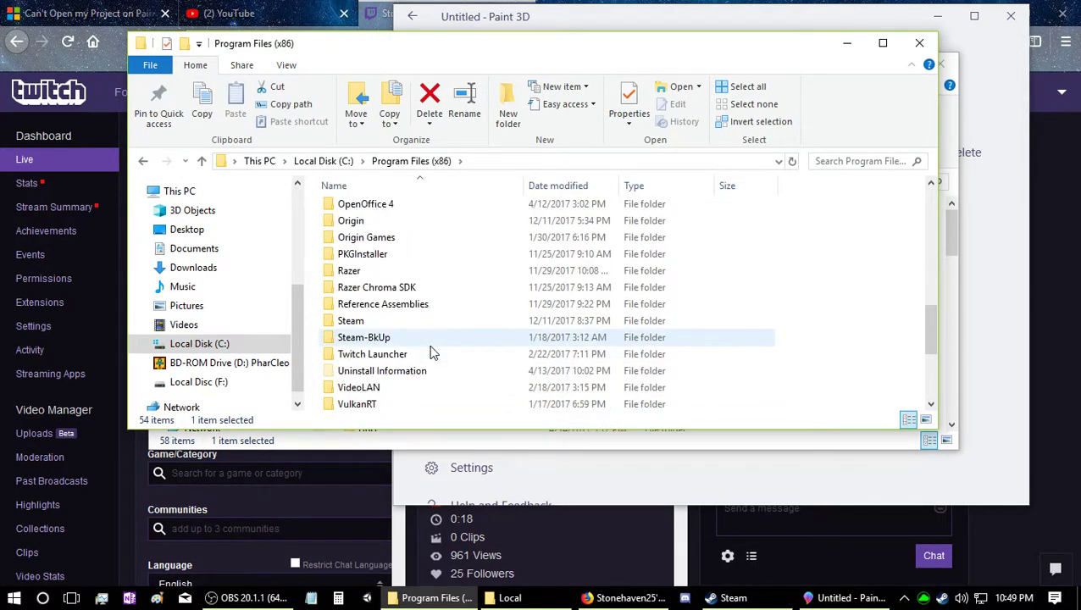
scroll(431, 352, up, 2)
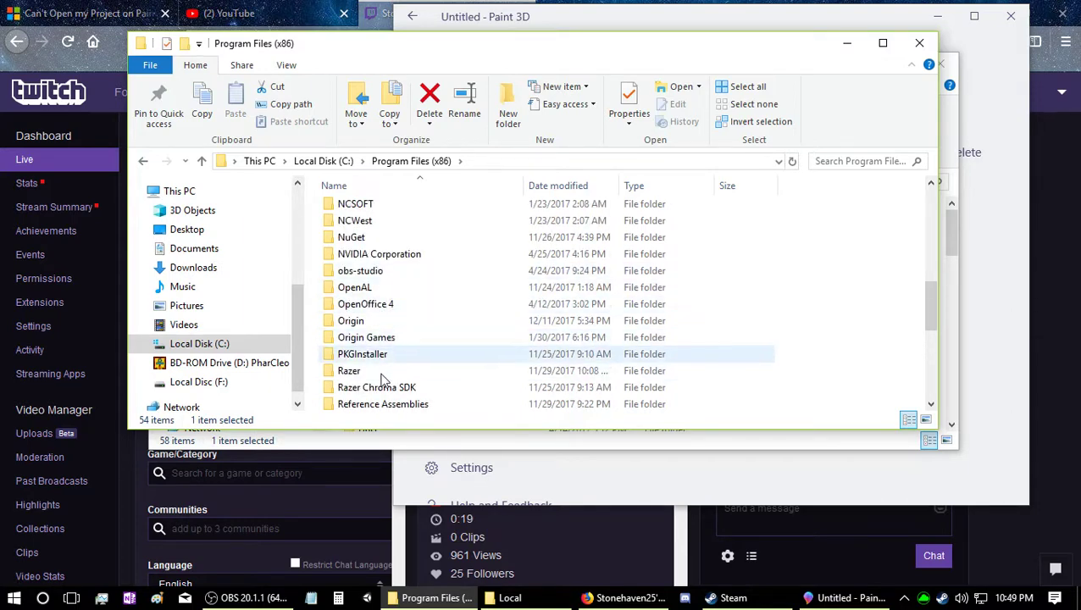
scroll(390, 364, up, 8)
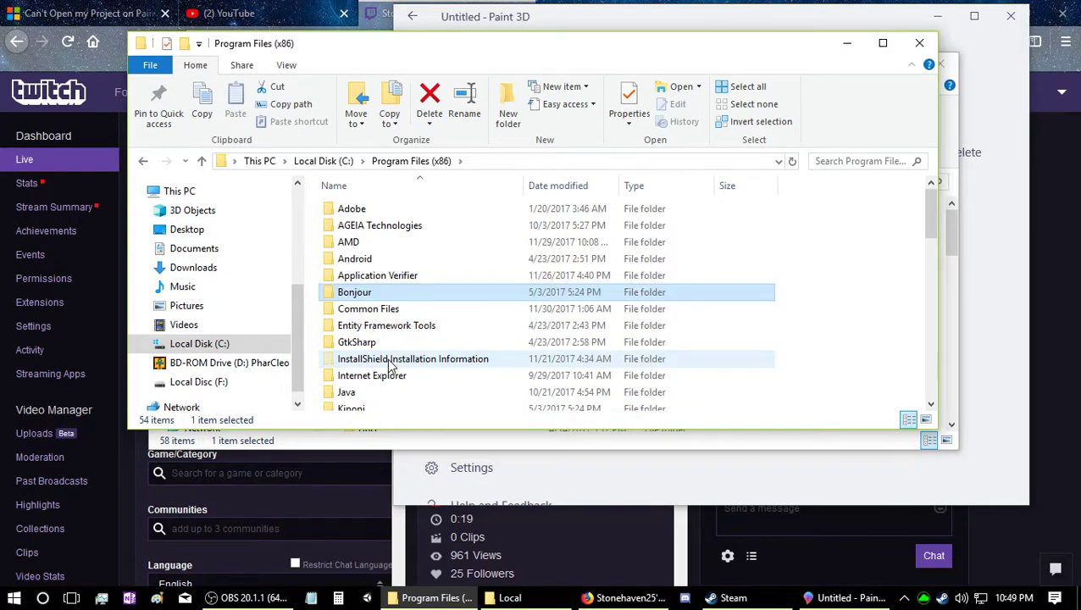
Return to Local Disk (C:) and arrange its window beside Paint 3D so the saved project names are readable.
drag(559, 62, 440, 78)
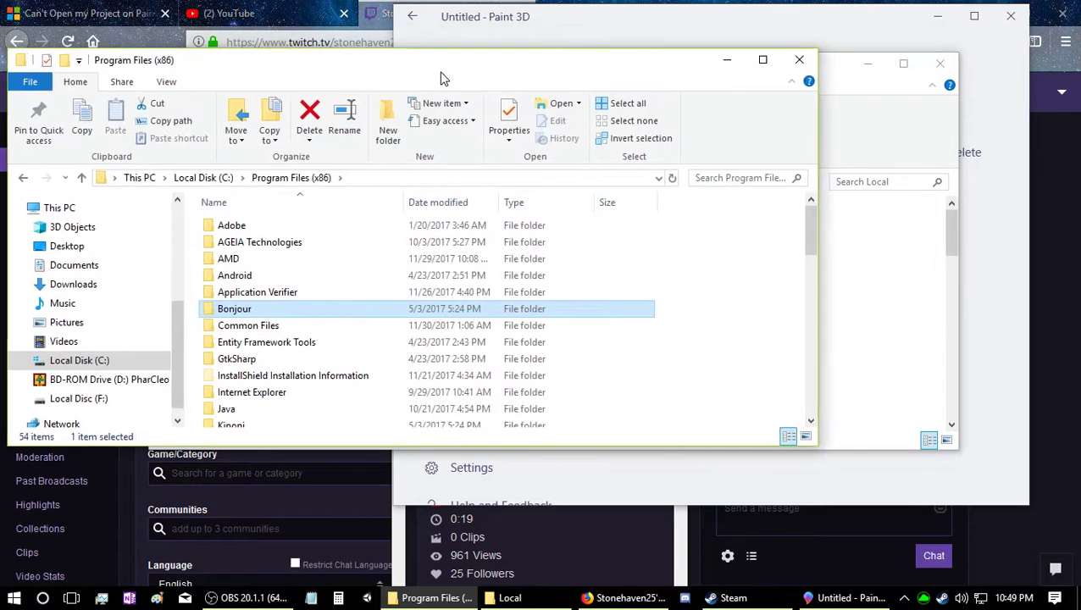
click(101, 362)
mouse_move(670, 59)
mouse_down()
mouse_move(576, 56)
mouse_move(331, 84)
mouse_move(314, 187)
mouse_move(542, 31)
mouse_up()
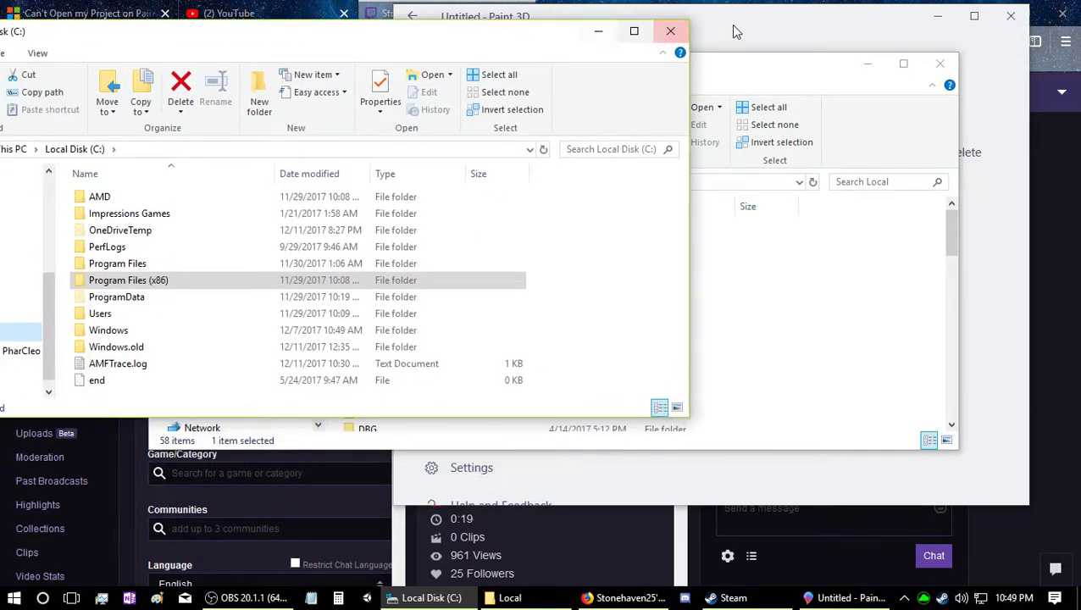
click(731, 25)
click(323, 53)
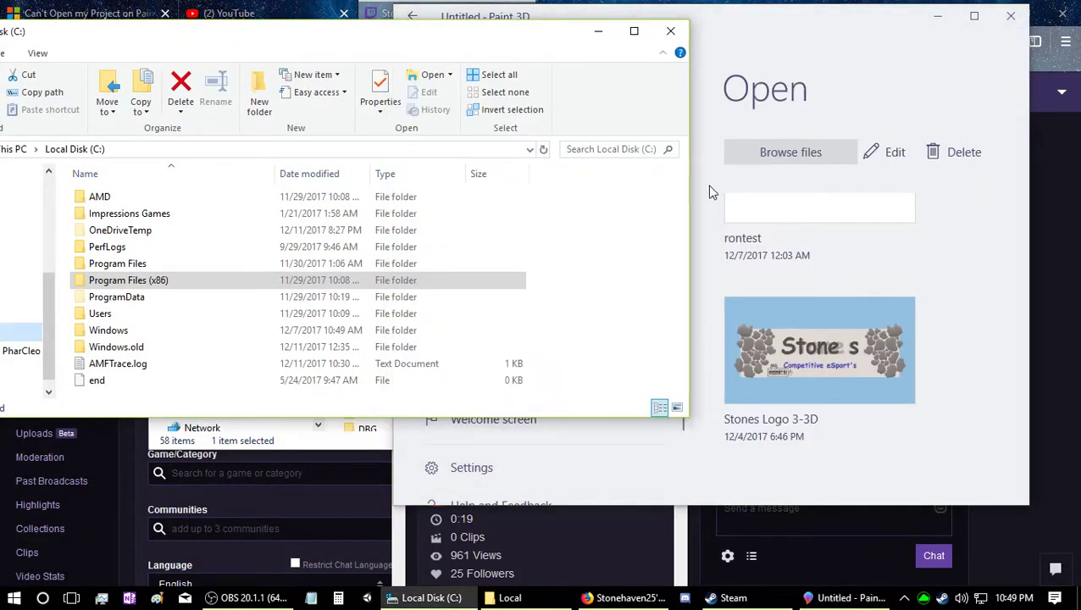
Search Local Disk (C:) for "Stones Logo 3-3D".
click(593, 150)
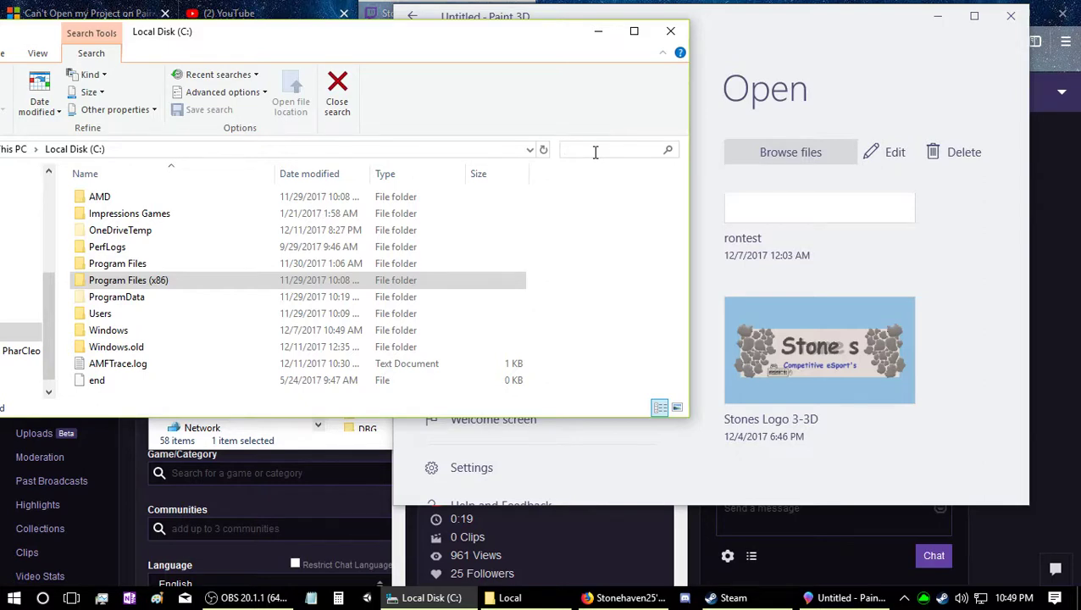
text(Stones)
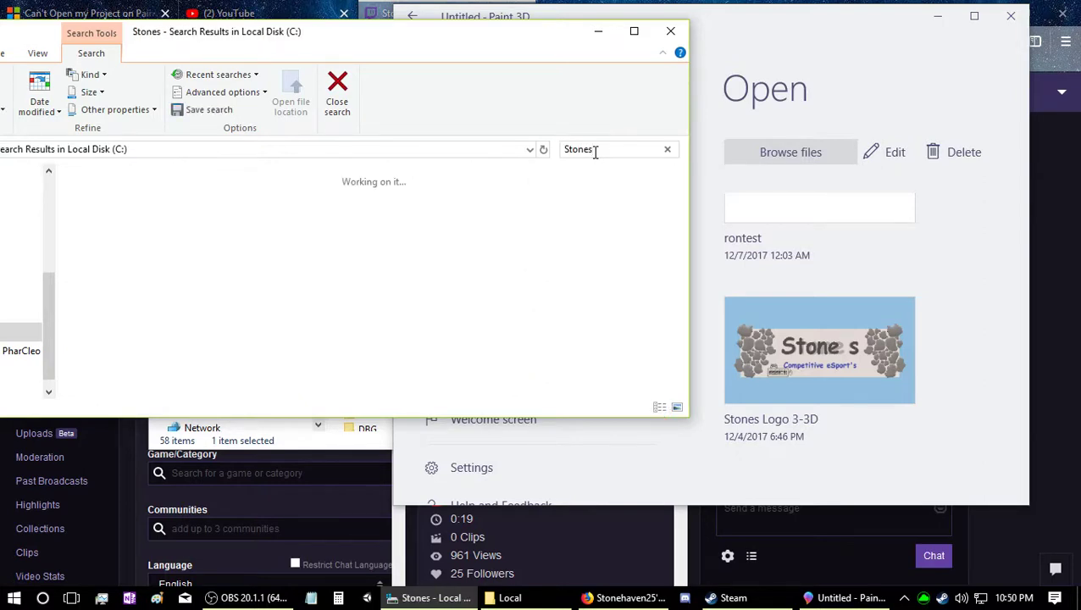
text( Logo )
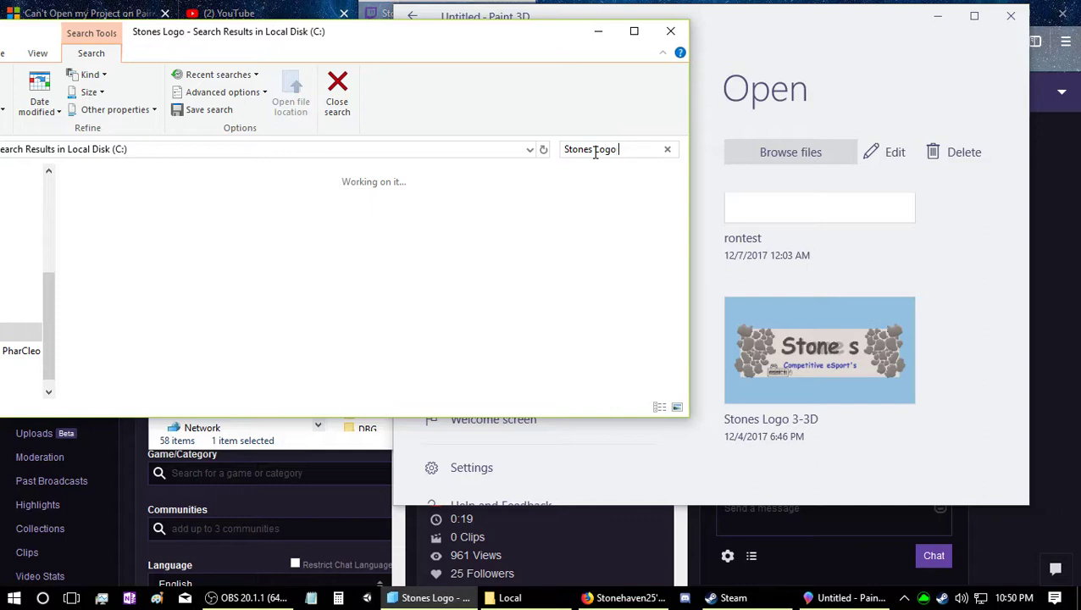
text(3-)
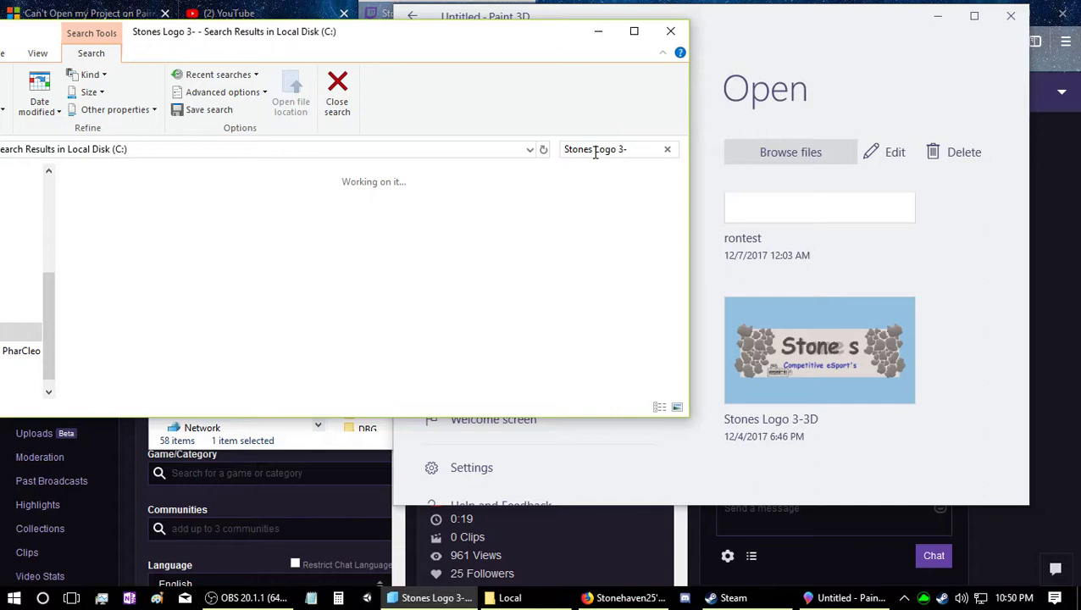
text(3D)
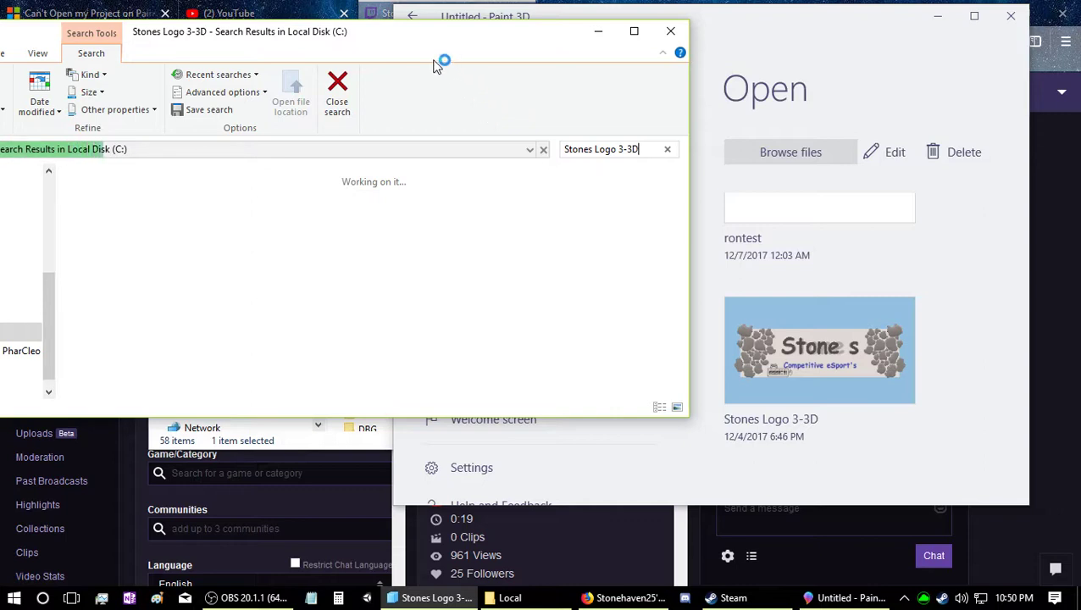
Close the drive search window, Paint 3D and the Local folder window.
drag(383, 39, 523, 48)
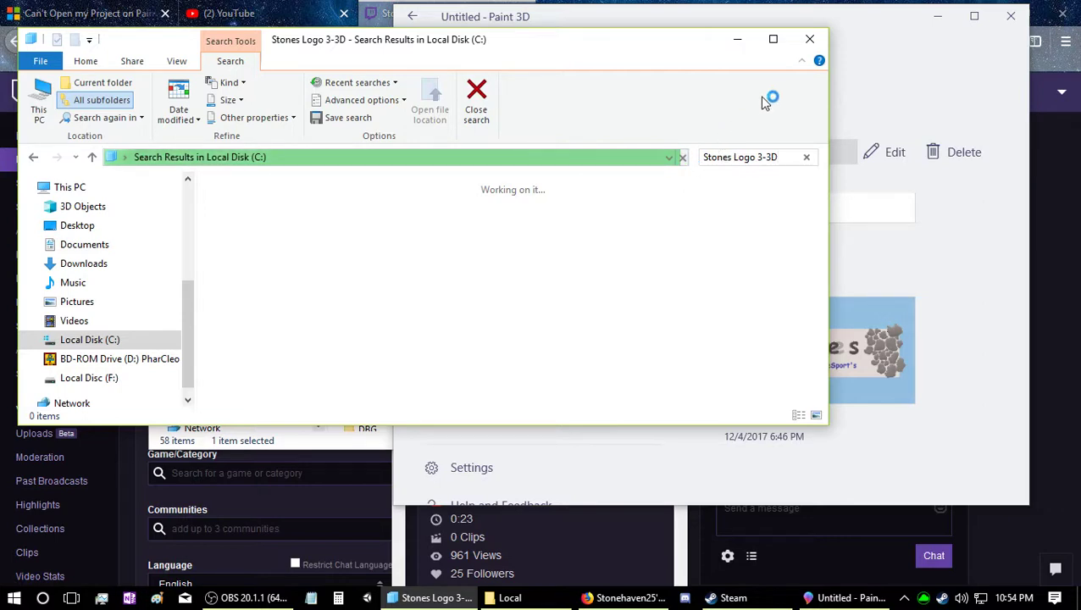
click(811, 40)
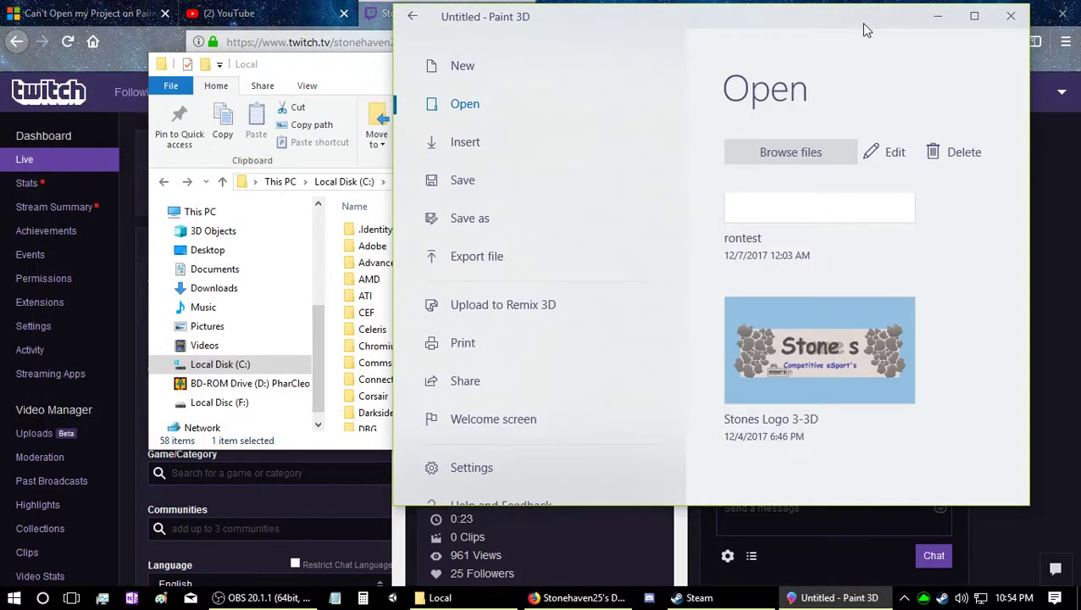
drag(836, 17, 693, 63)
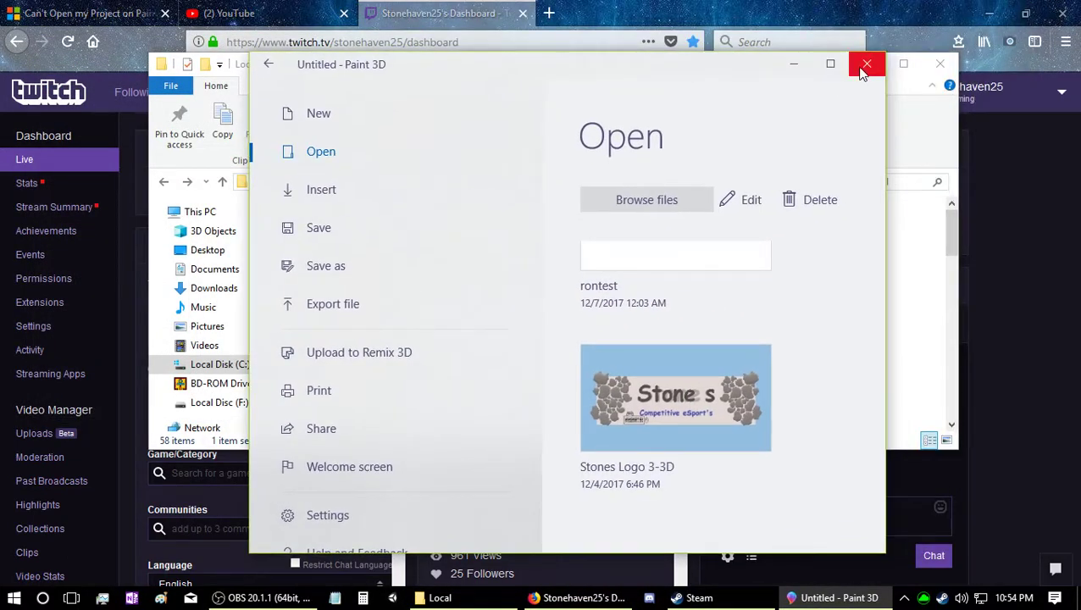
click(865, 71)
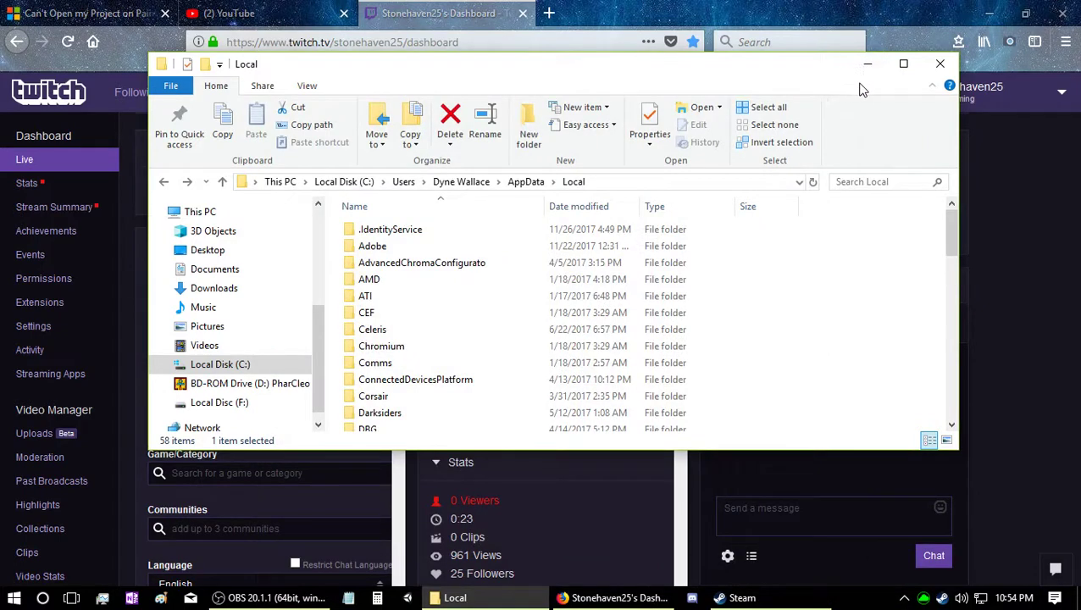
click(936, 66)
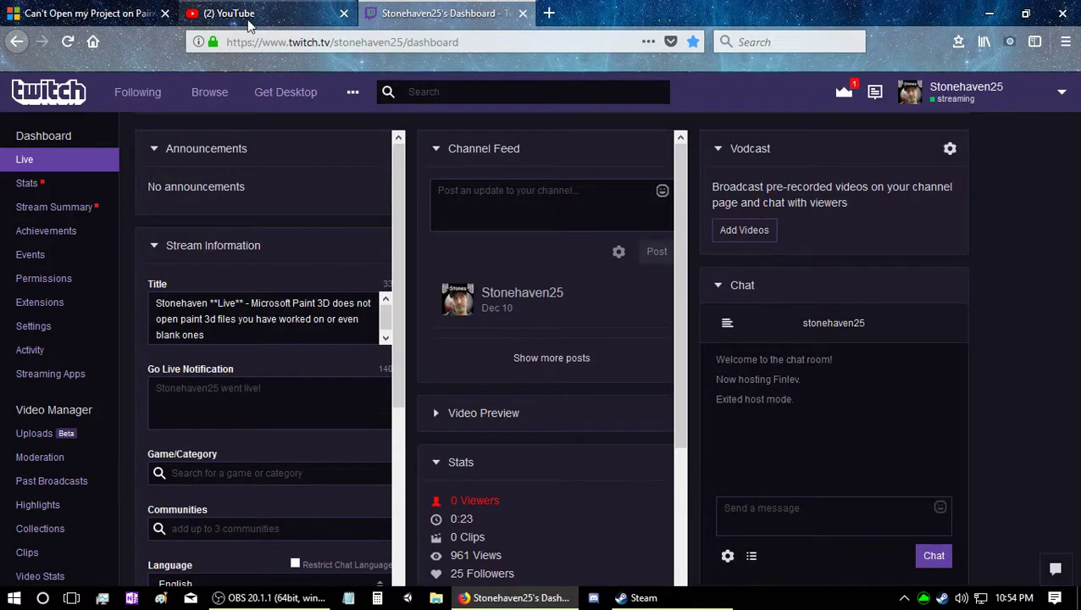
Close the YouTube page and return to the forum thread "Can't Open my Project on Paint 3D?!".
click(246, 19)
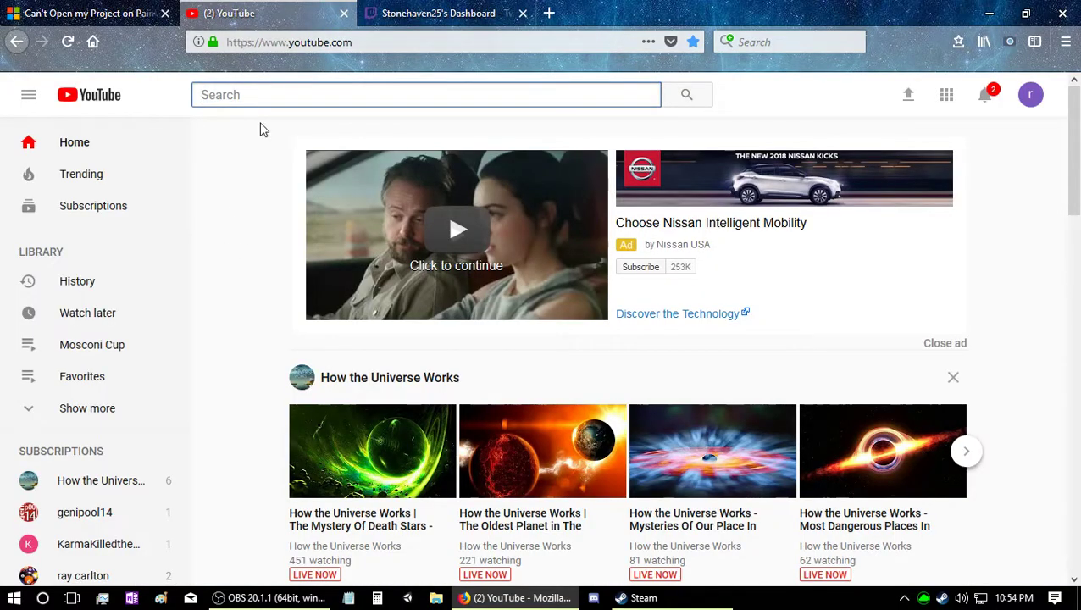
click(343, 14)
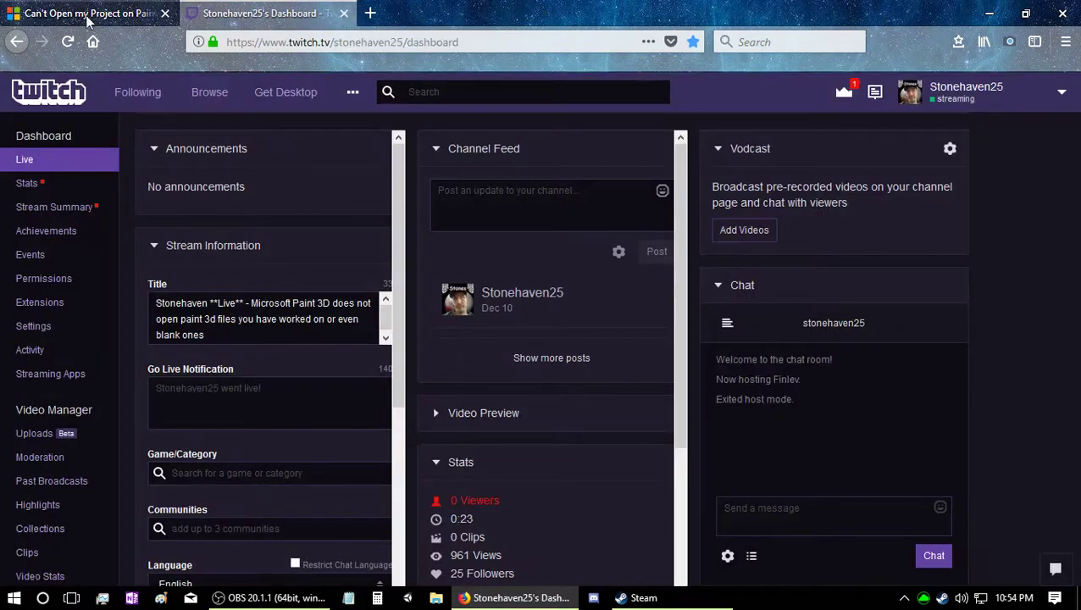
click(87, 15)
click(260, 17)
click(85, 16)
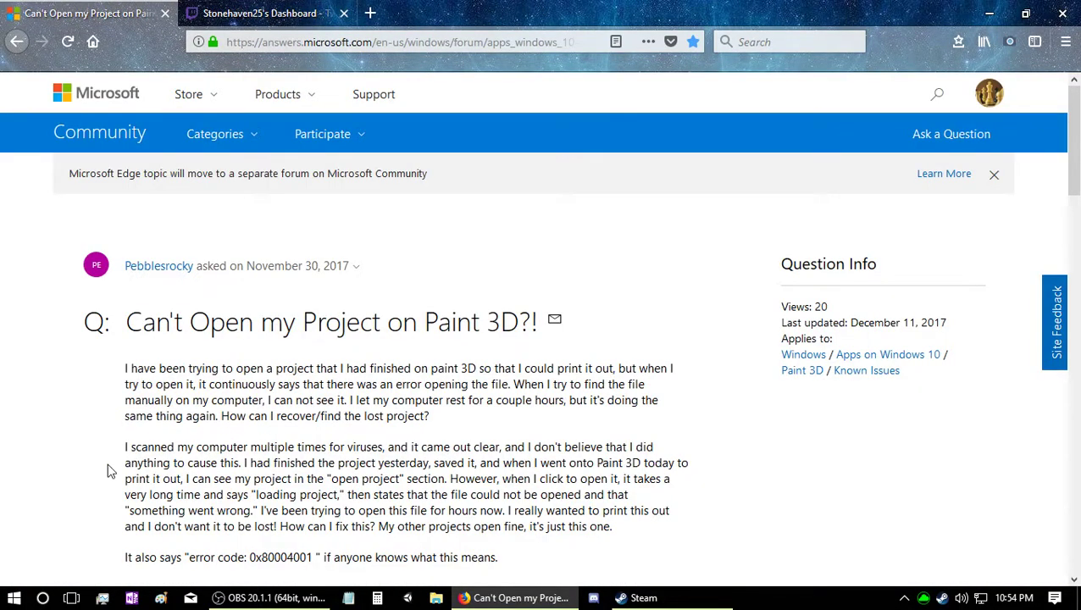
Search Windows for "3d", launch 3D Builder and bring up its options for opening a file.
click(43, 600)
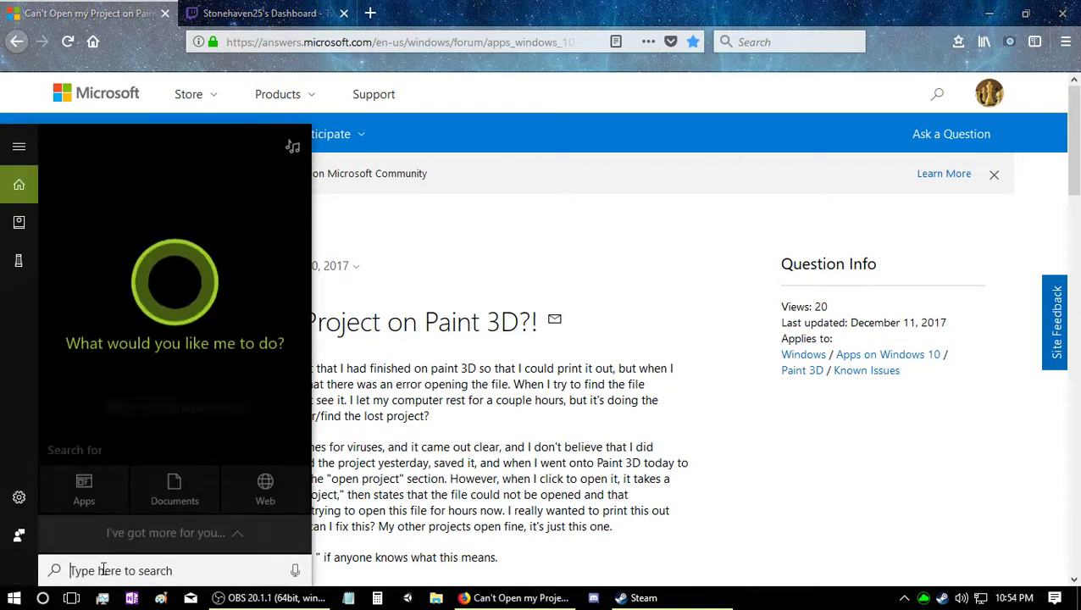
text(3d)
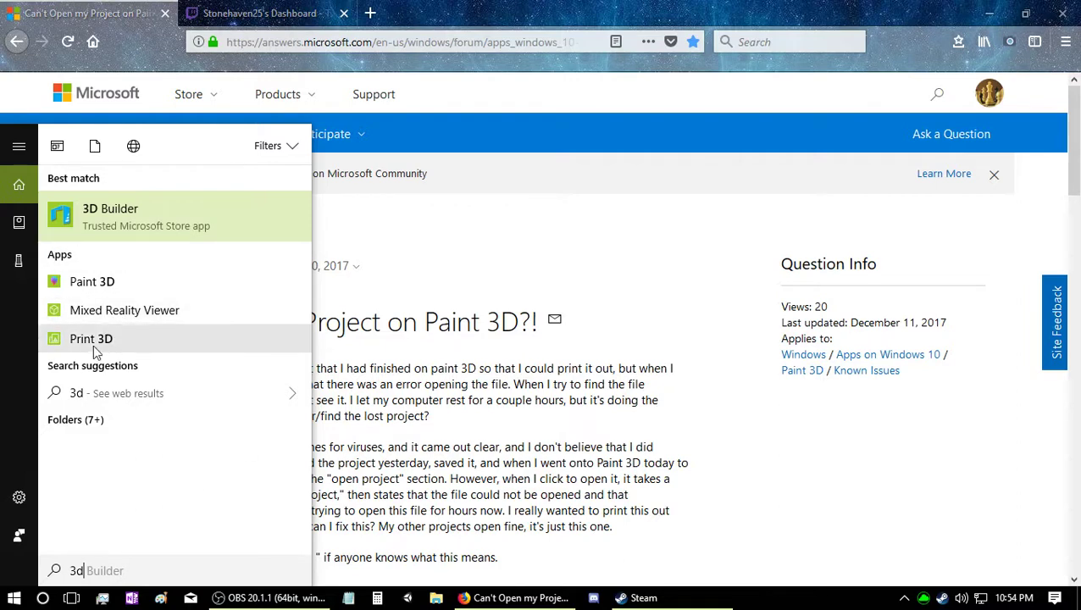
click(110, 222)
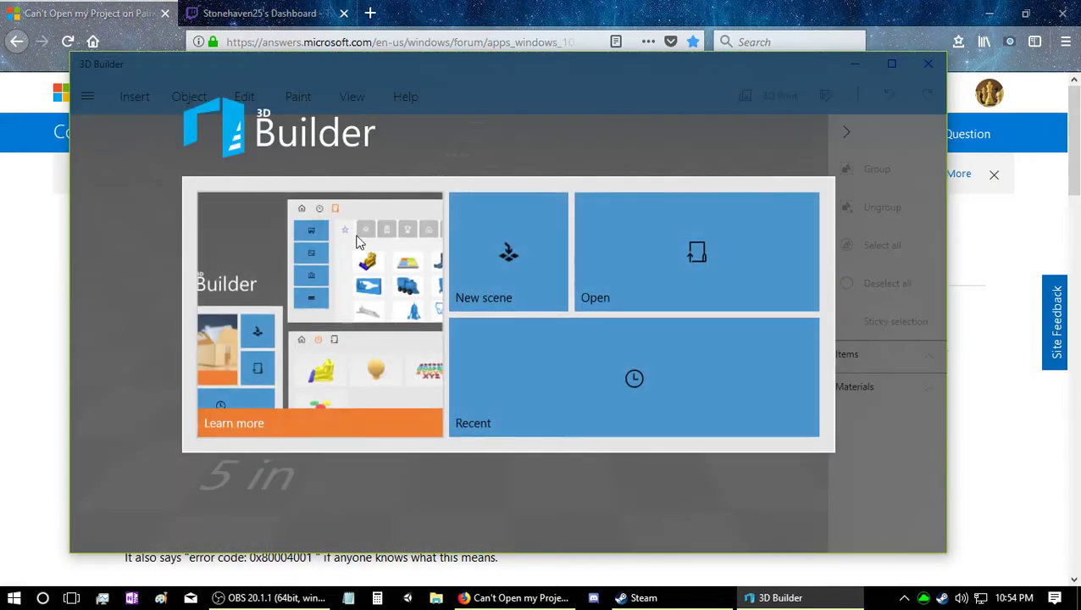
click(640, 293)
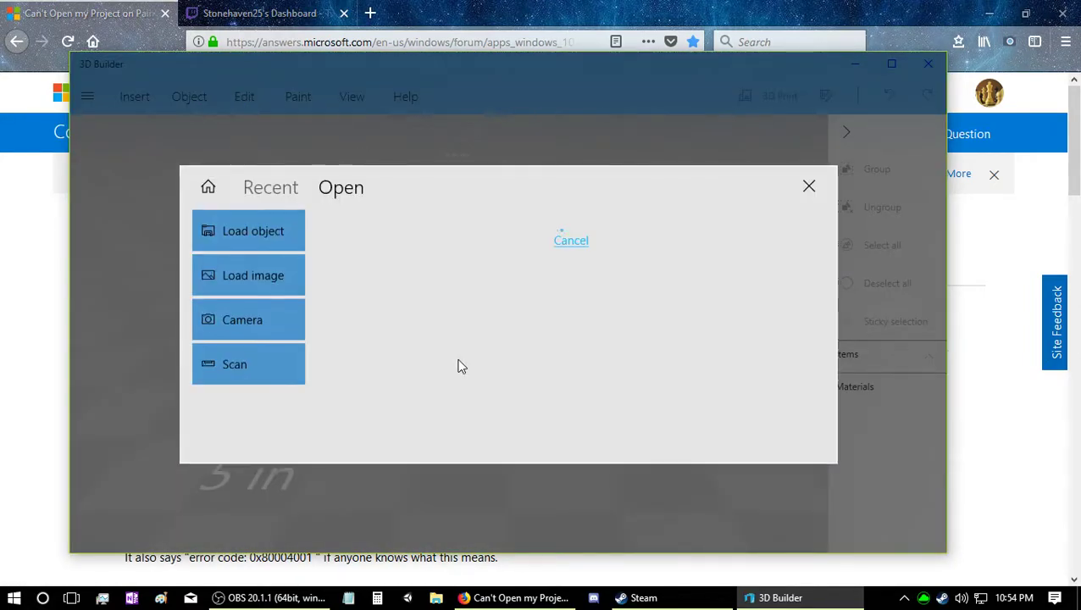
Look through the sample models and load the saved Pool Cue object into 3D Builder.
scroll(438, 335, down, 3)
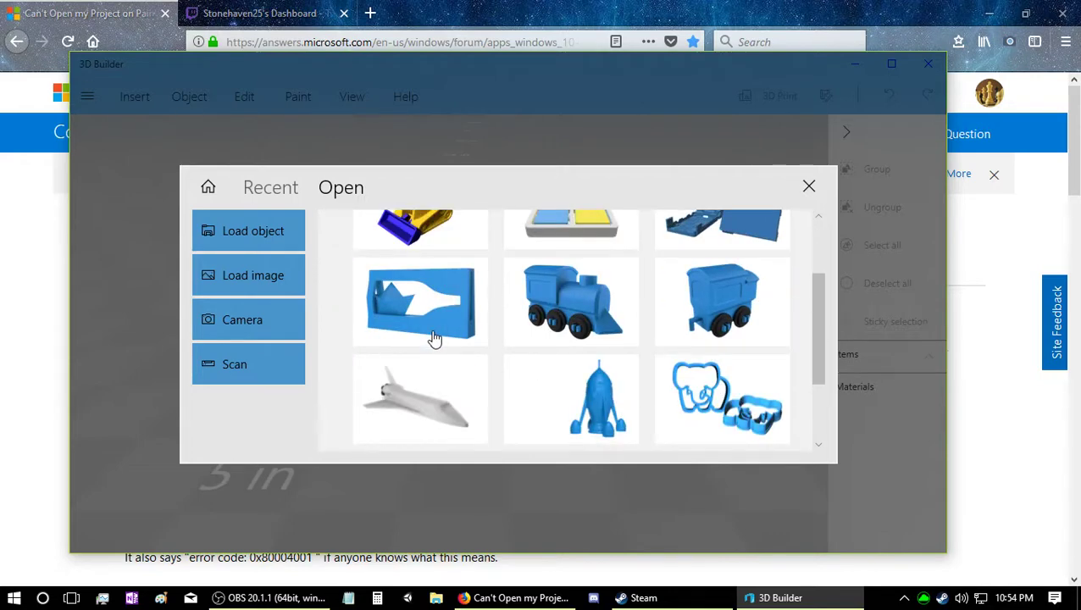
scroll(437, 355, up, 2)
scroll(438, 354, up, 2)
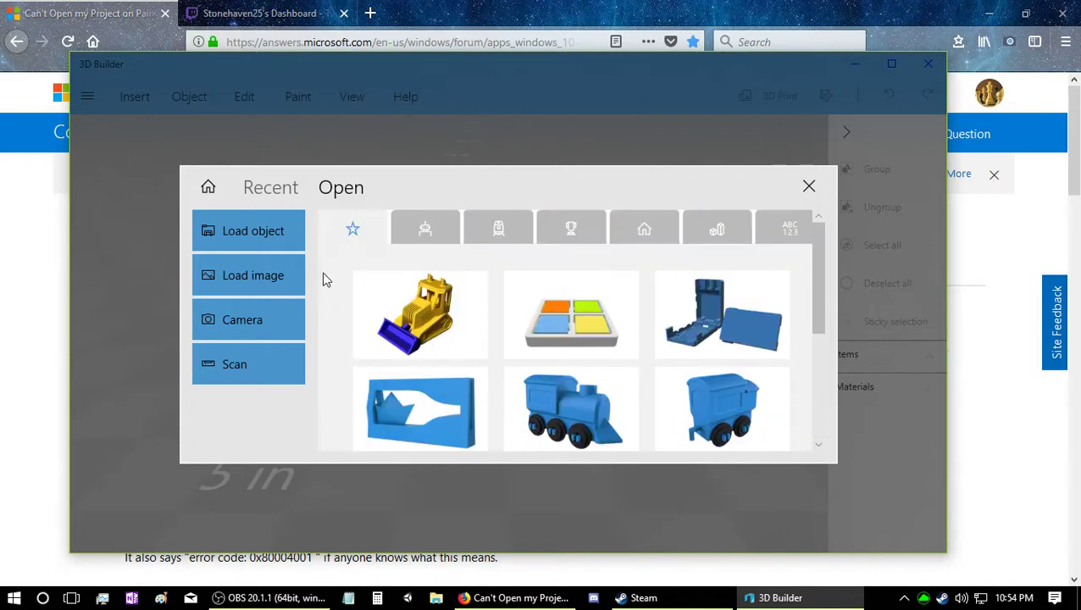
click(243, 231)
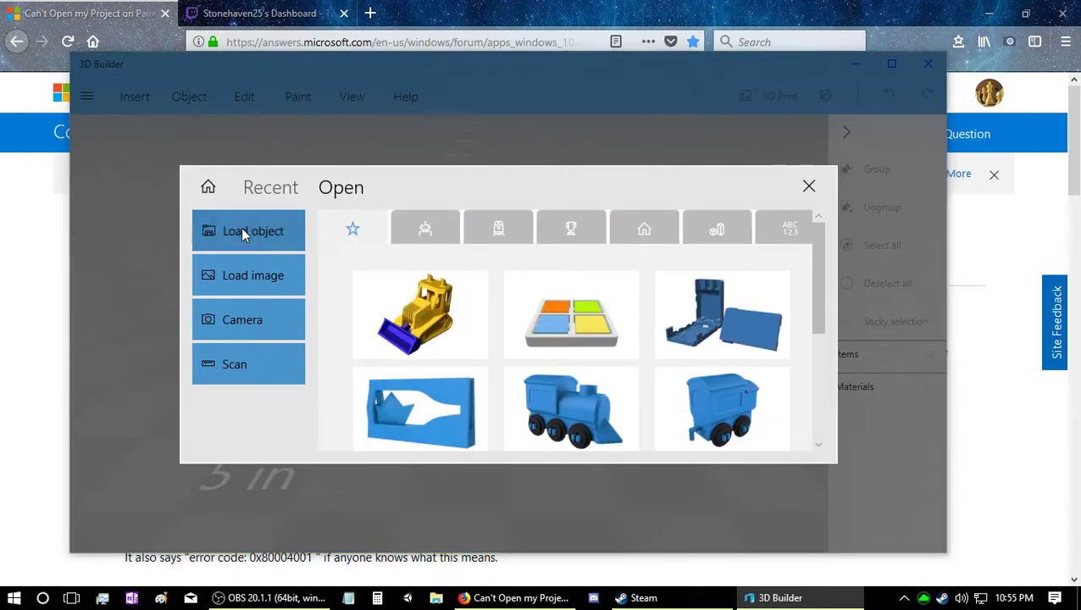
double_click(258, 206)
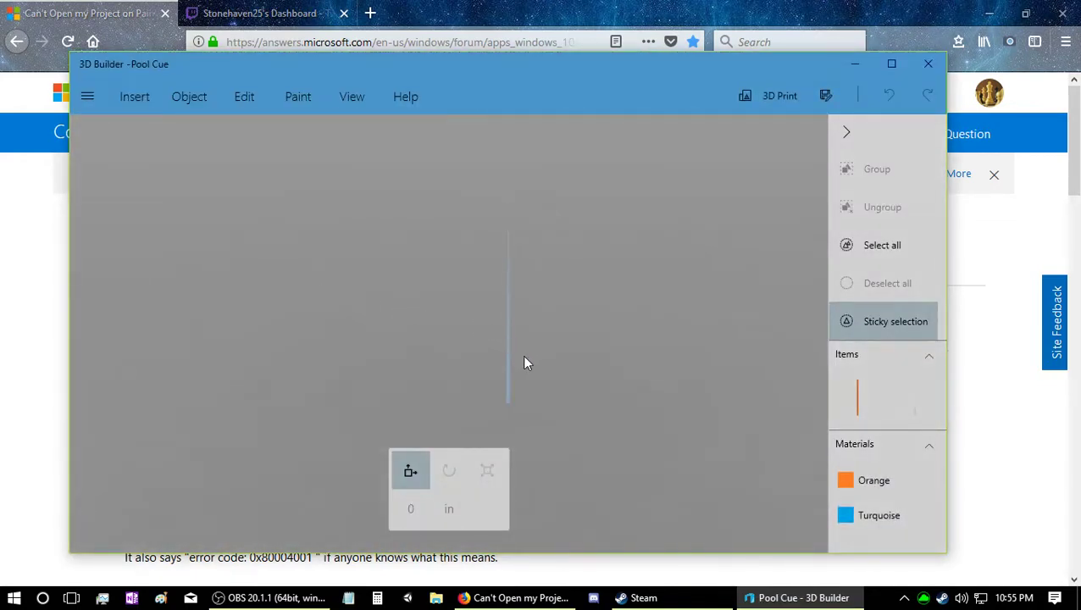
Inspect the pool cue by selecting and deselecting its parts and its Orange and Turquoise materials.
scroll(511, 344, up, 5)
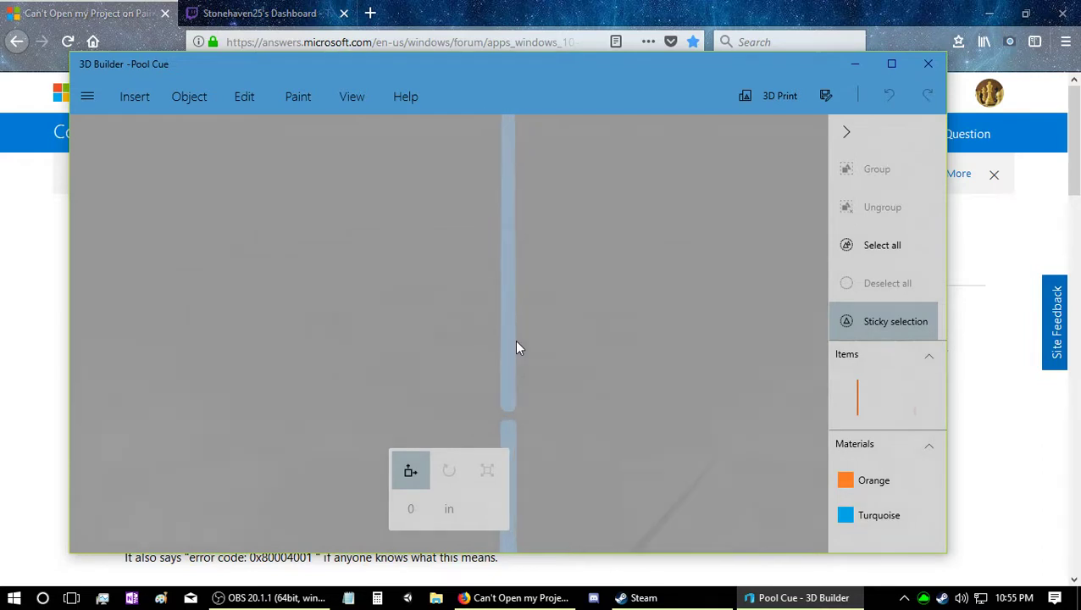
scroll(516, 342, down, 5)
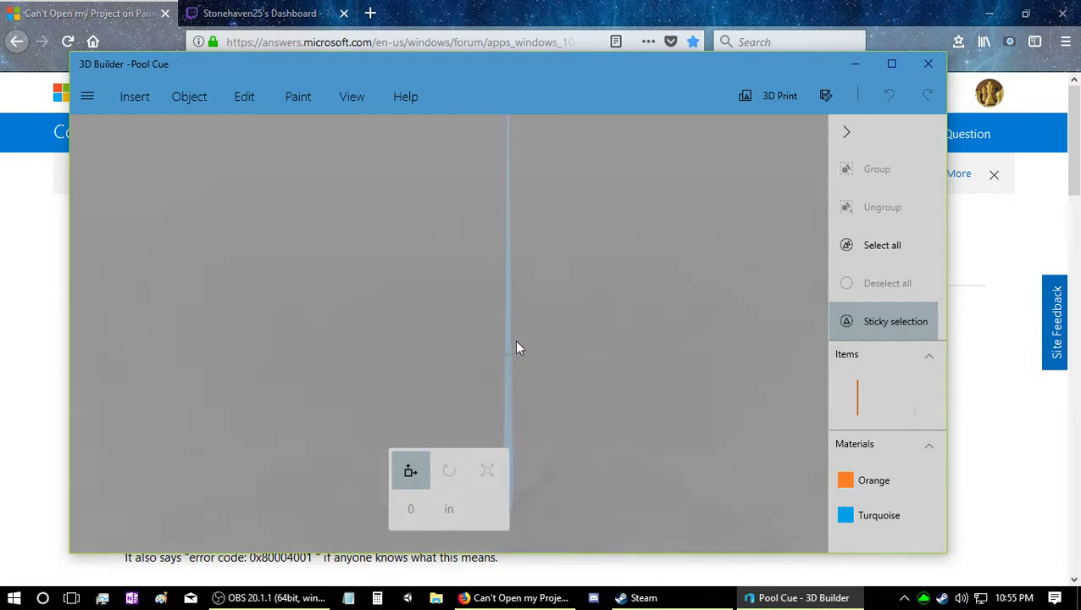
click(864, 482)
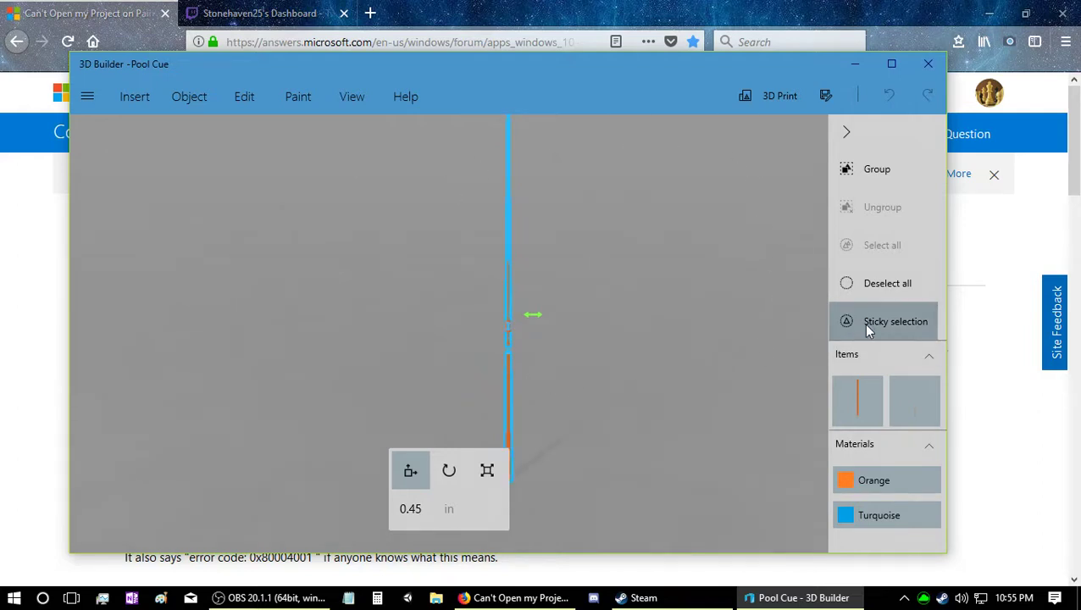
click(875, 285)
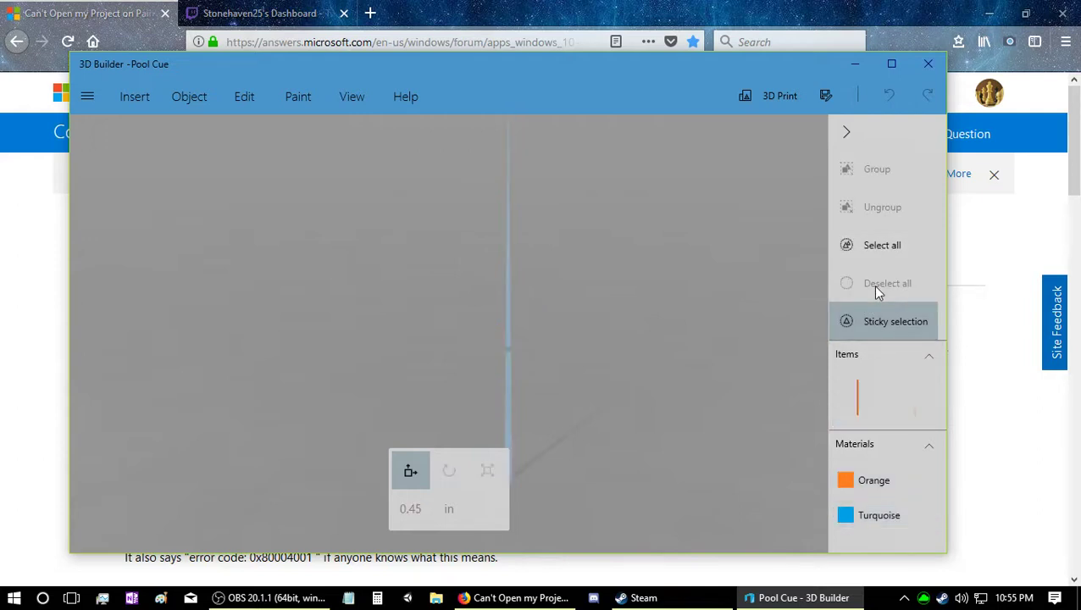
click(509, 269)
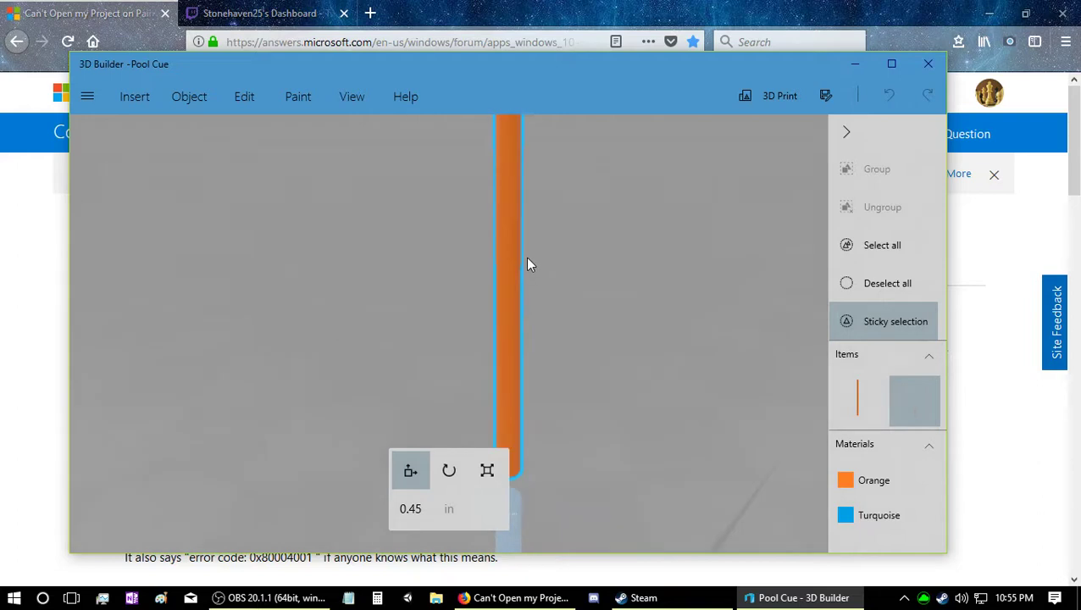
click(527, 259)
click(877, 283)
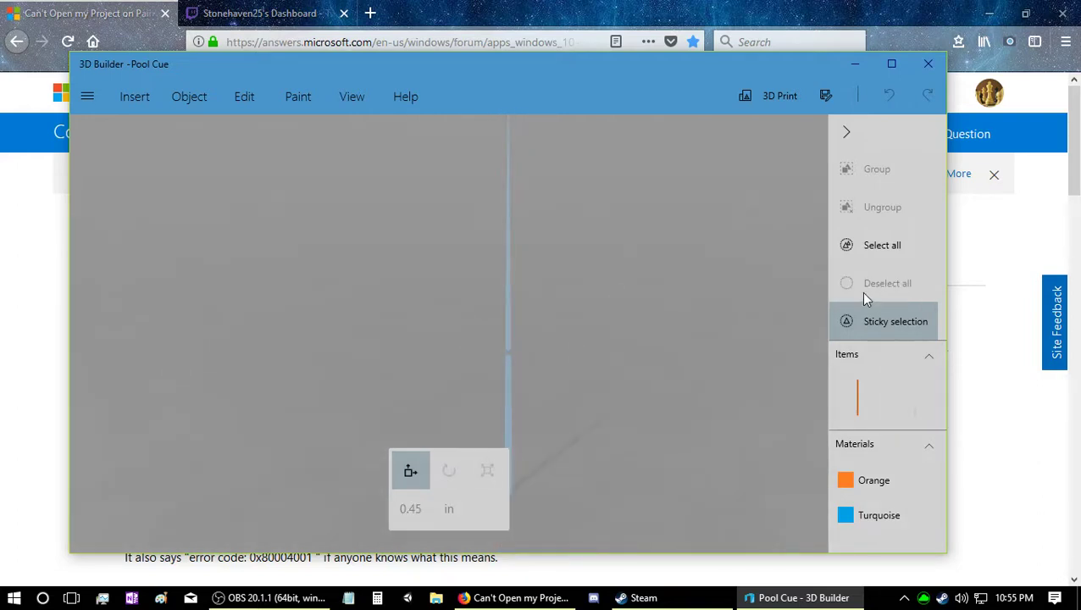
click(849, 480)
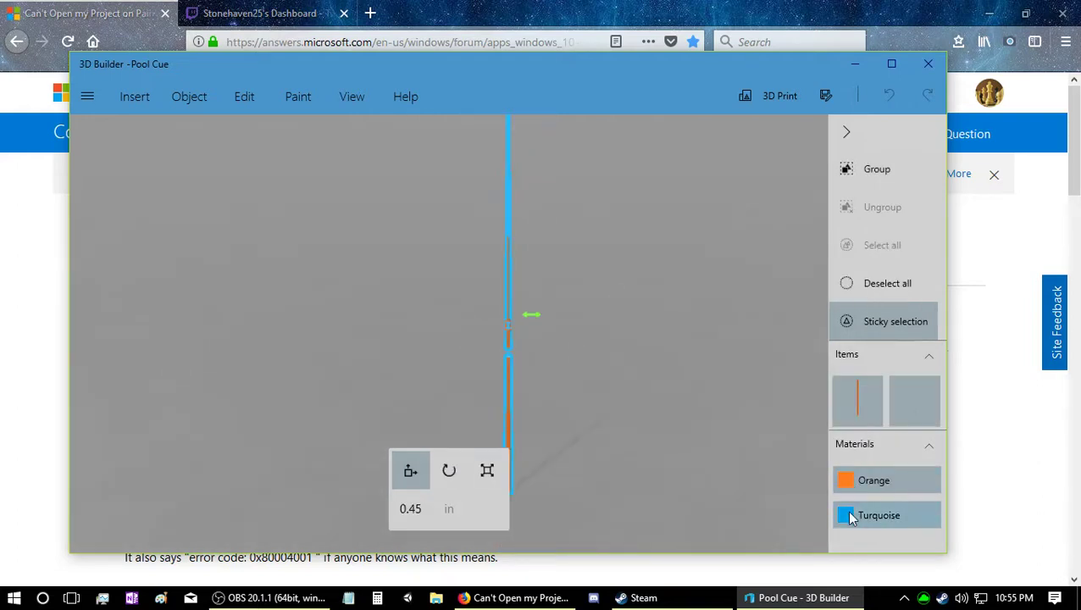
click(856, 517)
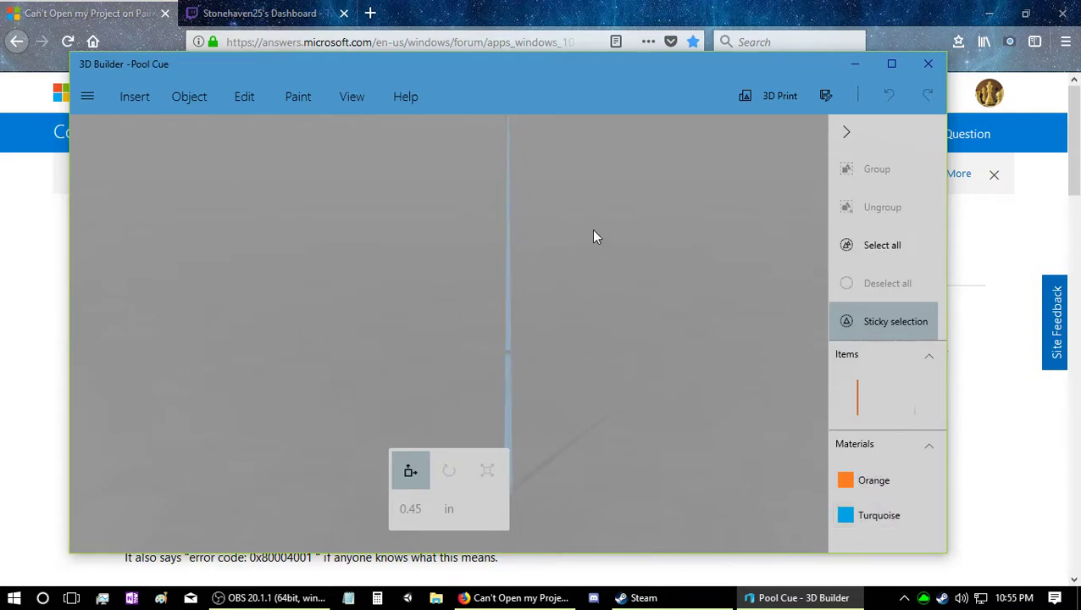
Examine the pool cue model from several angles and close 3D Builder.
drag(593, 237, 623, 372)
drag(604, 221, 498, 383)
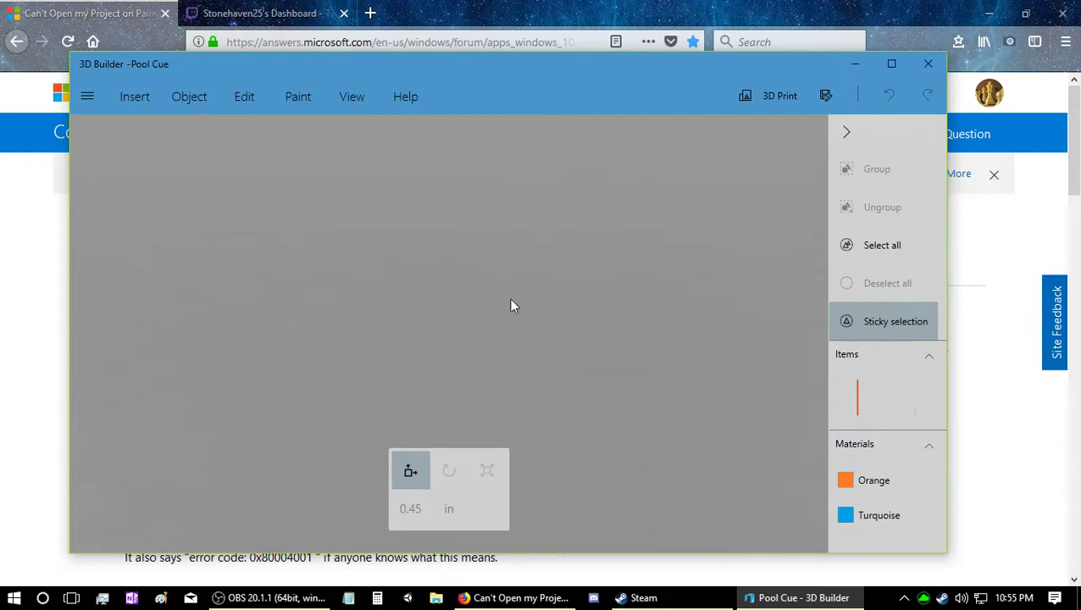
drag(652, 216, 622, 277)
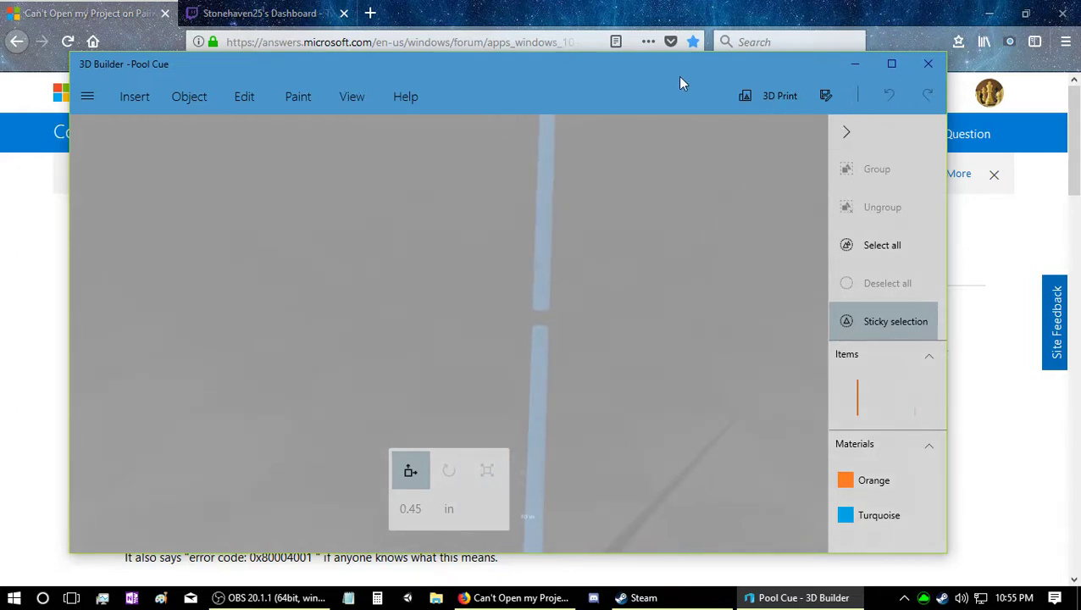
scroll(623, 248, down, 7)
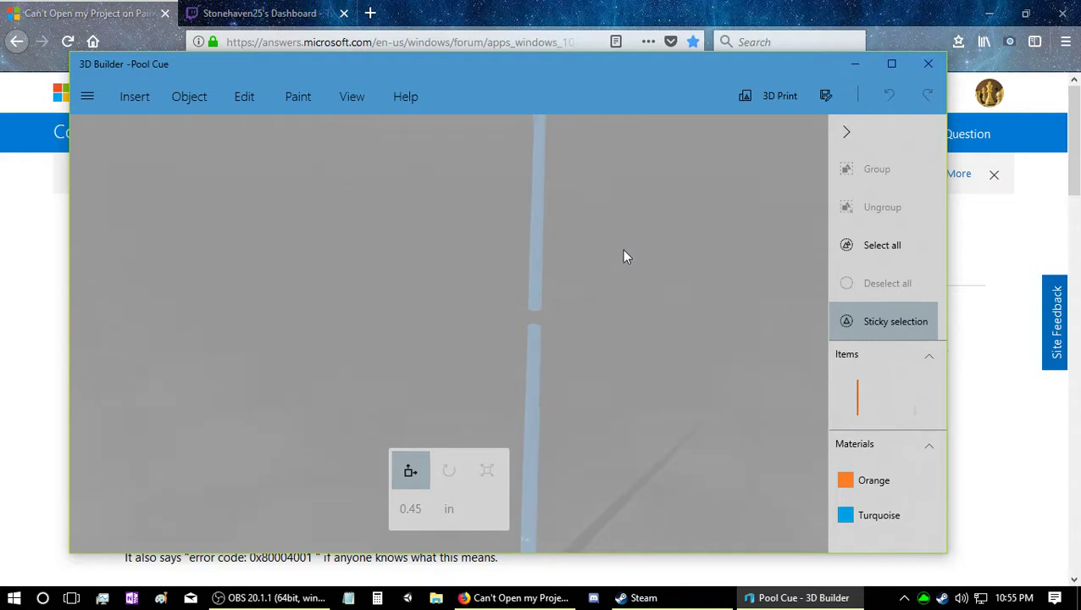
drag(642, 197, 678, 257)
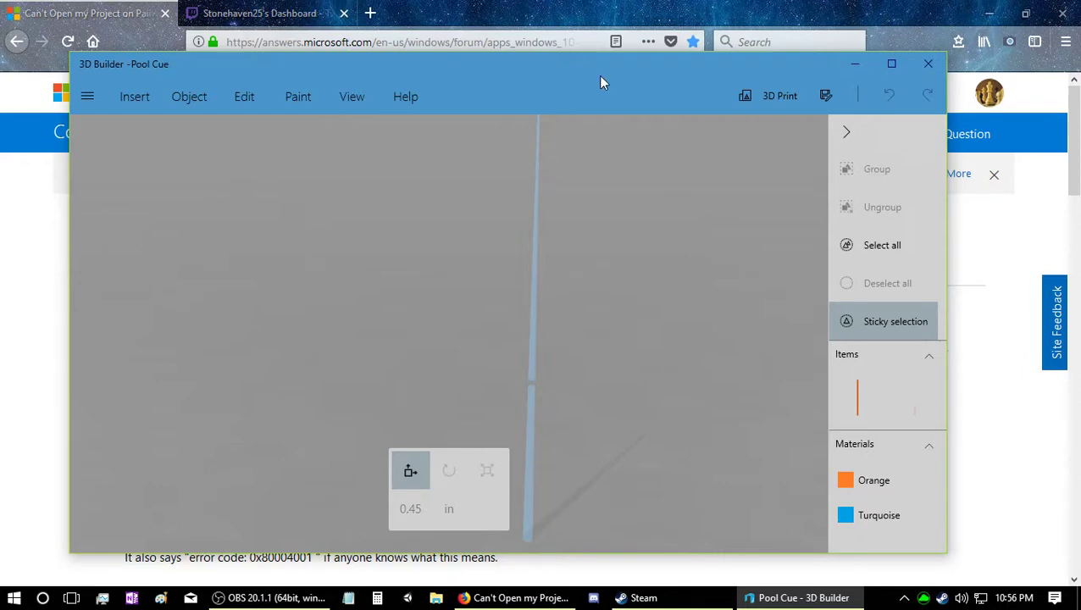
click(927, 66)
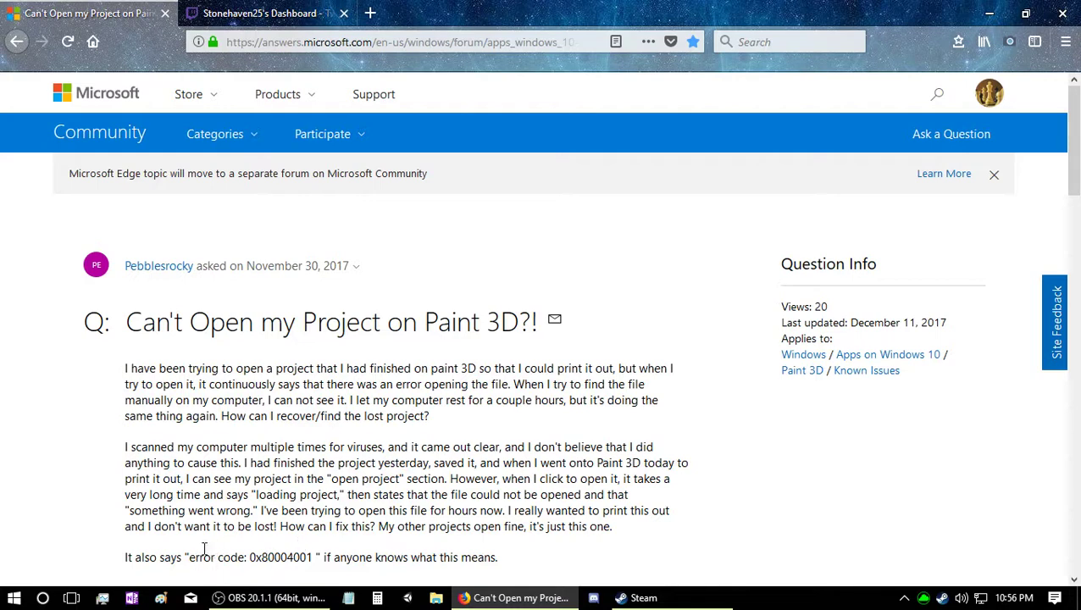
Copy the text "error code: 0x80004001" from the question in the forum thread.
drag(185, 557, 325, 558)
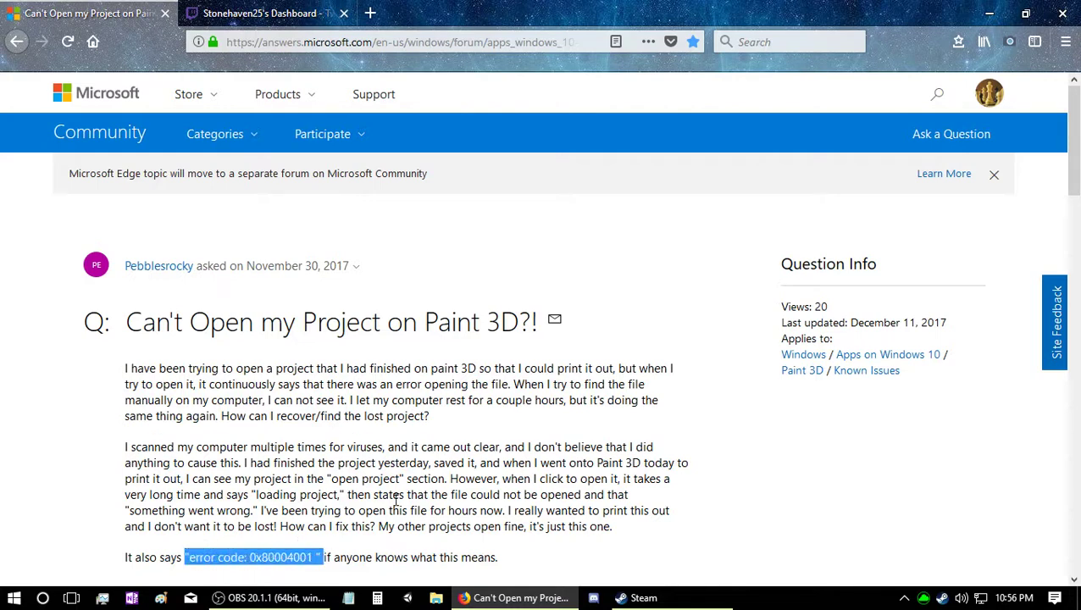
scroll(395, 500, down, 4)
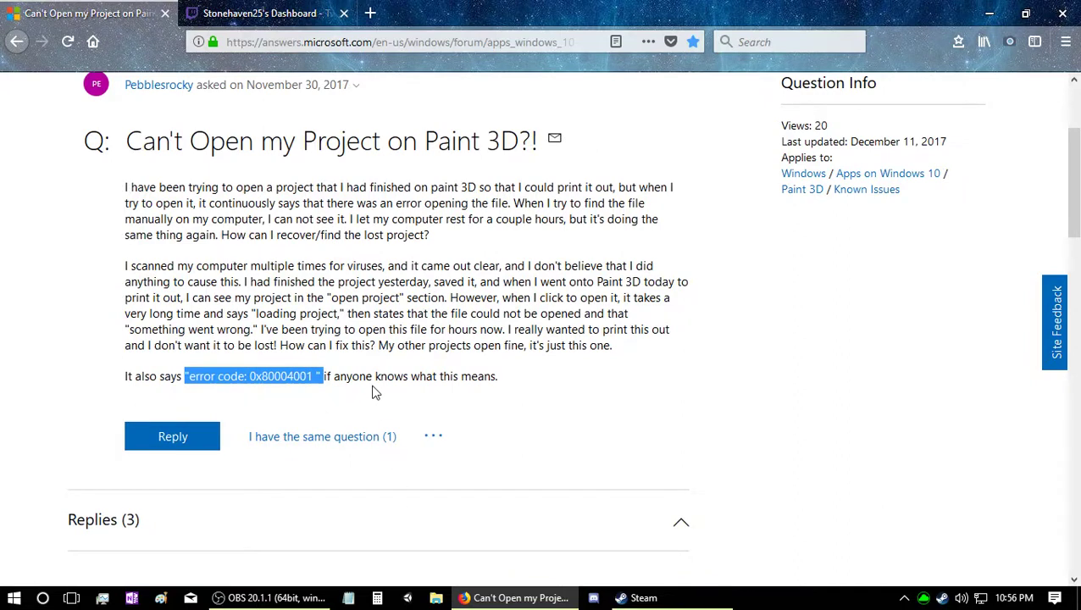
scroll(414, 451, down, 4)
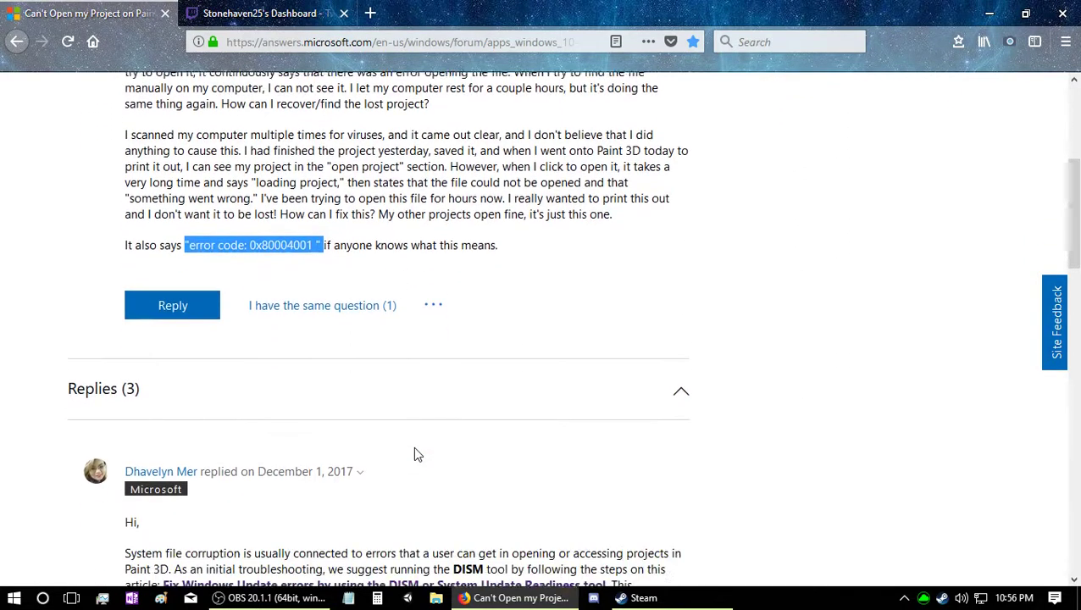
click(252, 201)
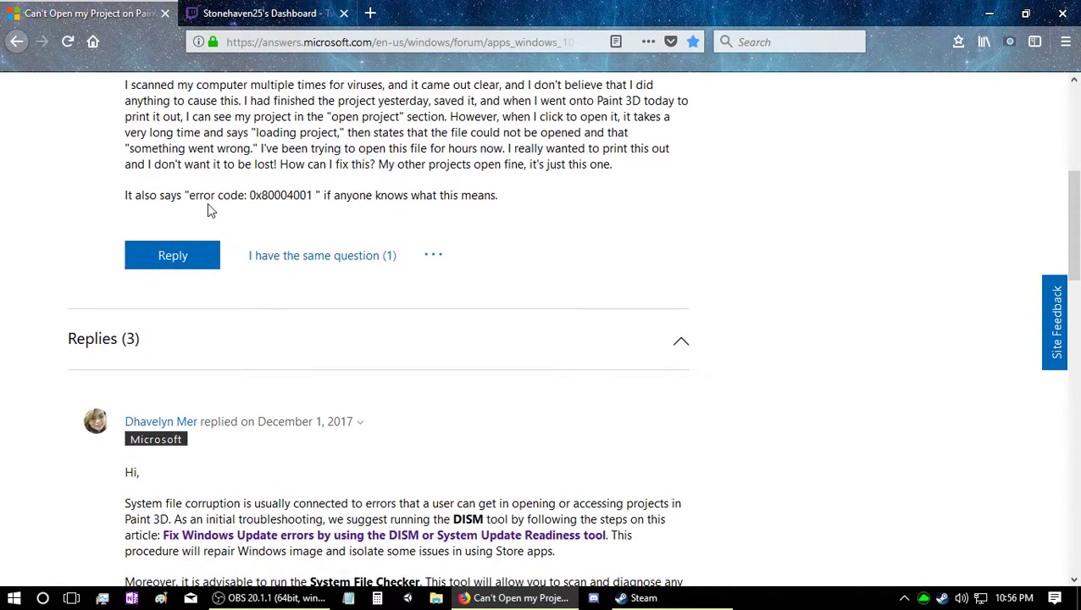
drag(188, 195, 314, 197)
key(ctrl+c)
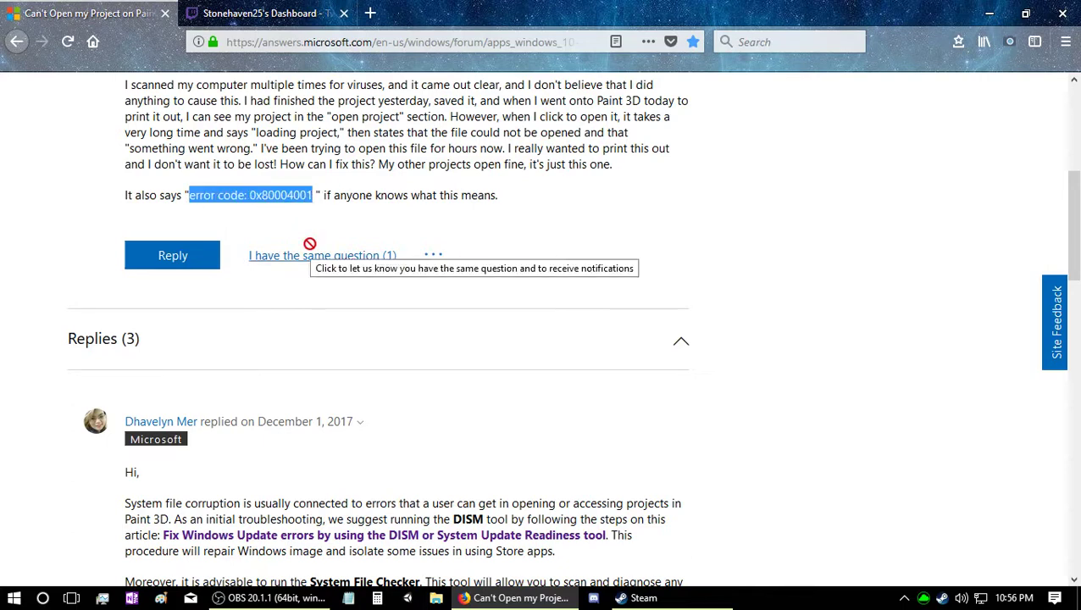
Search the web for "error code: 0x80004001" on a new page, read the top answer and close the results page.
click(370, 12)
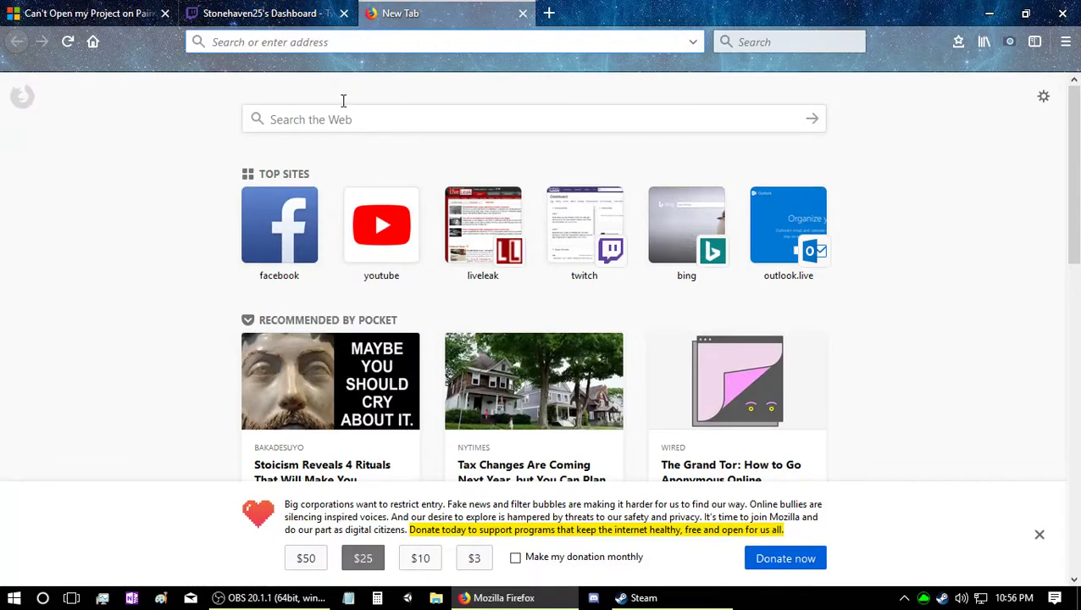
click(347, 119)
key(ctrl+v)
key(Return)
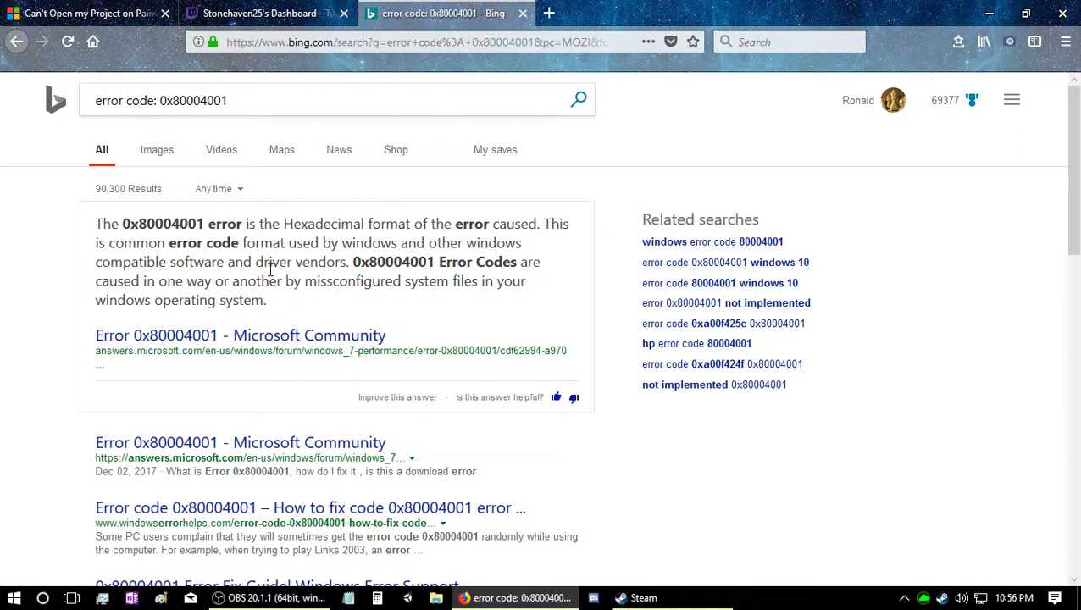
click(523, 13)
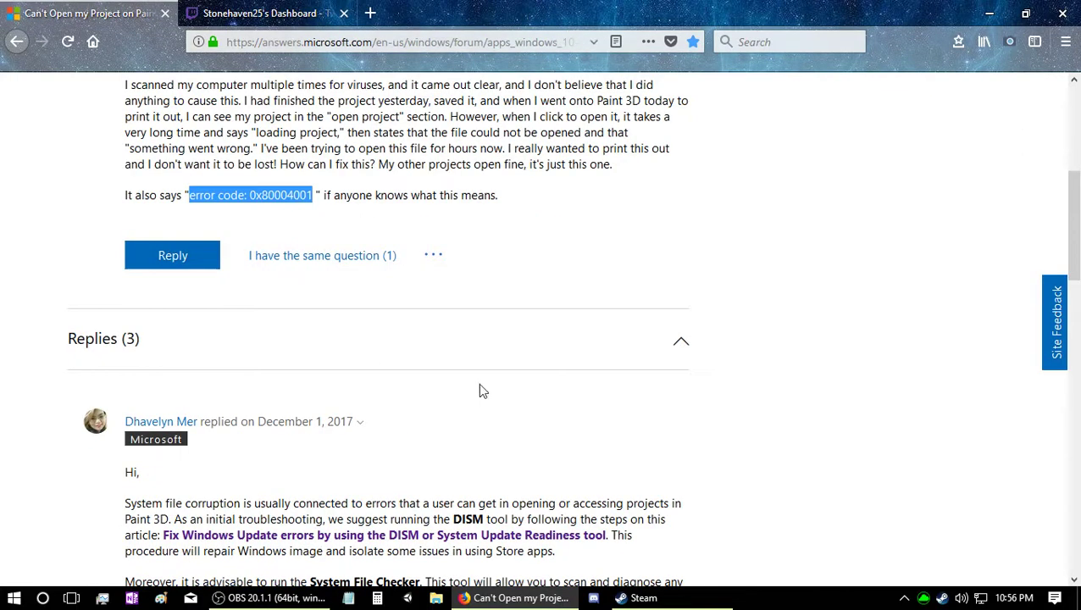
Switch to OBS and reposition its window over the forum page.
click(270, 597)
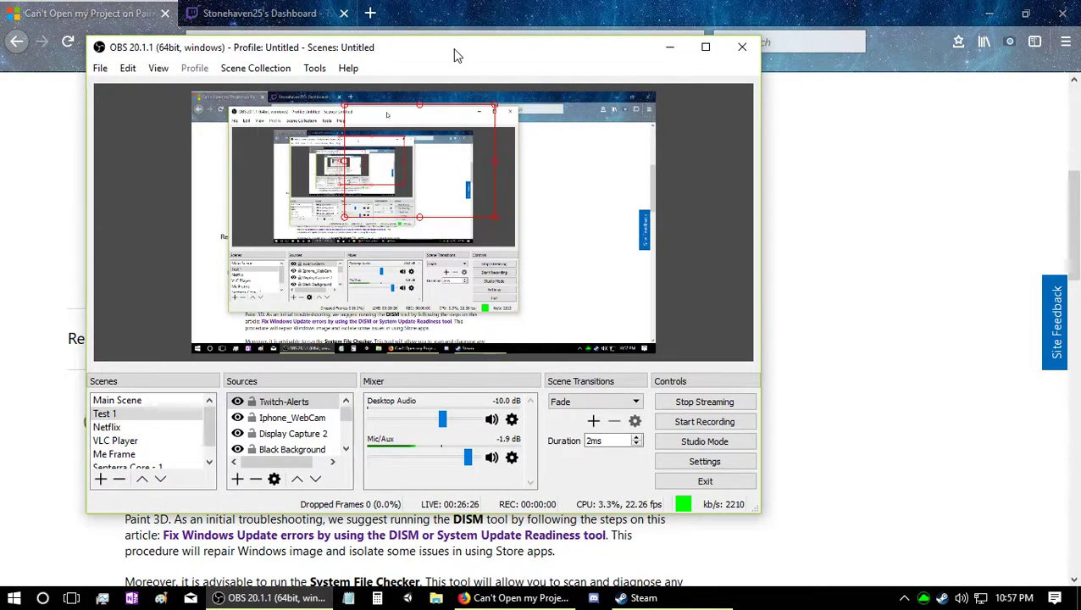
drag(449, 47, 441, 72)
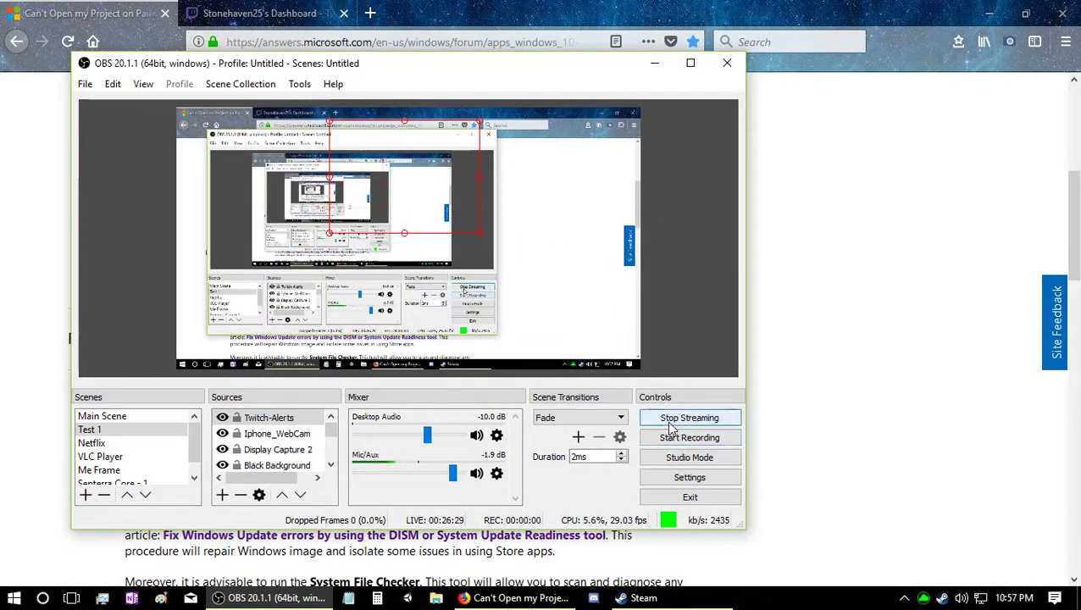